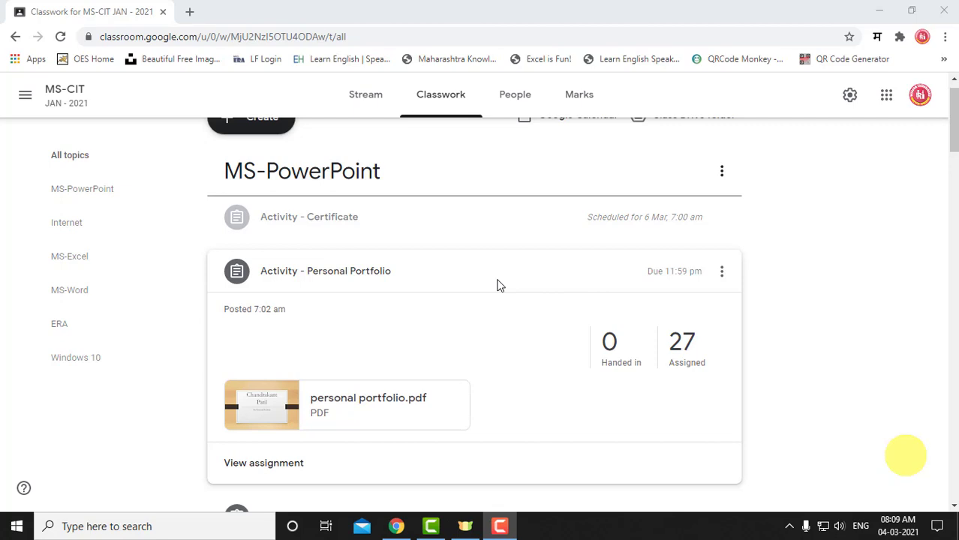
Open the attached personal portfolio.pdf in Classroom's preview to show its 'My Personal Portfolio' title page
left_click(412, 401)
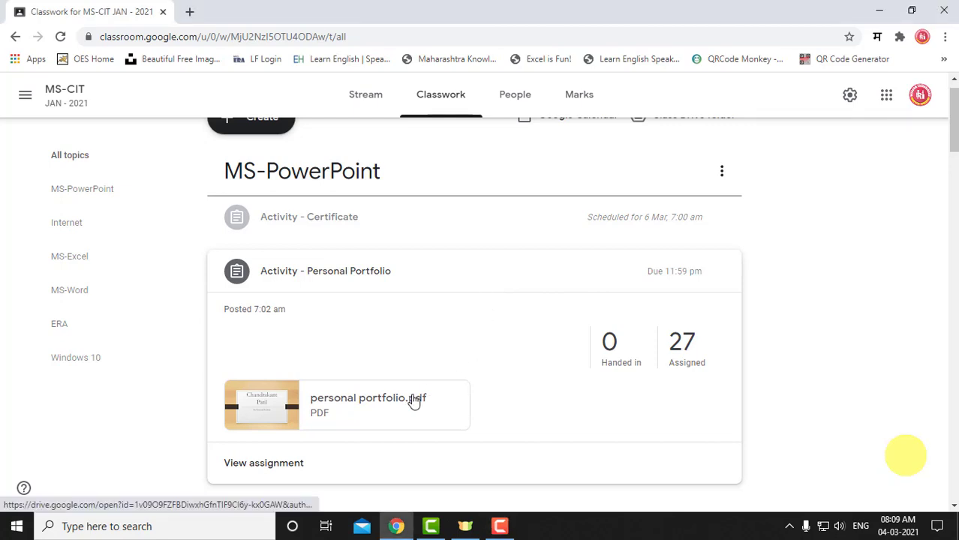
left_click(413, 401)
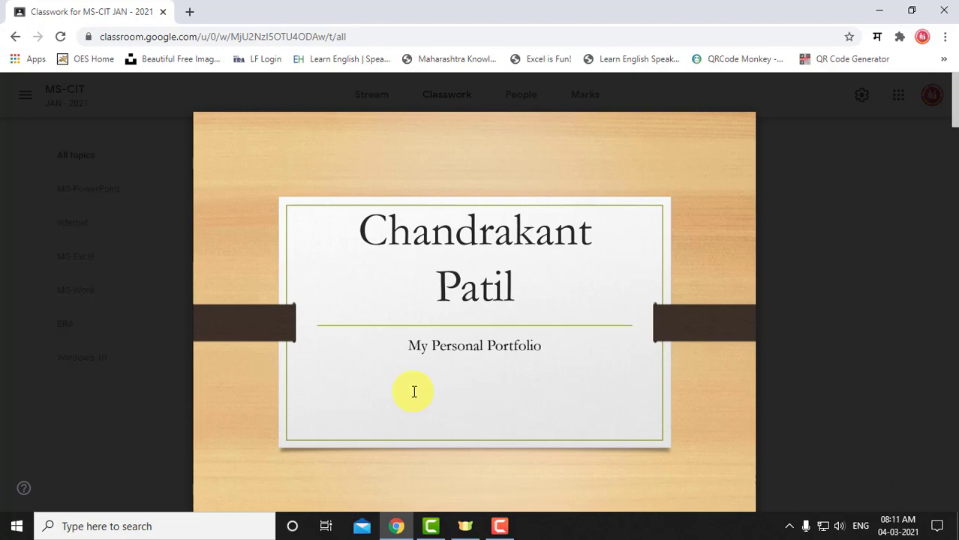
scroll(312, 391, "down", 5)
scroll(310, 389, "down", 1)
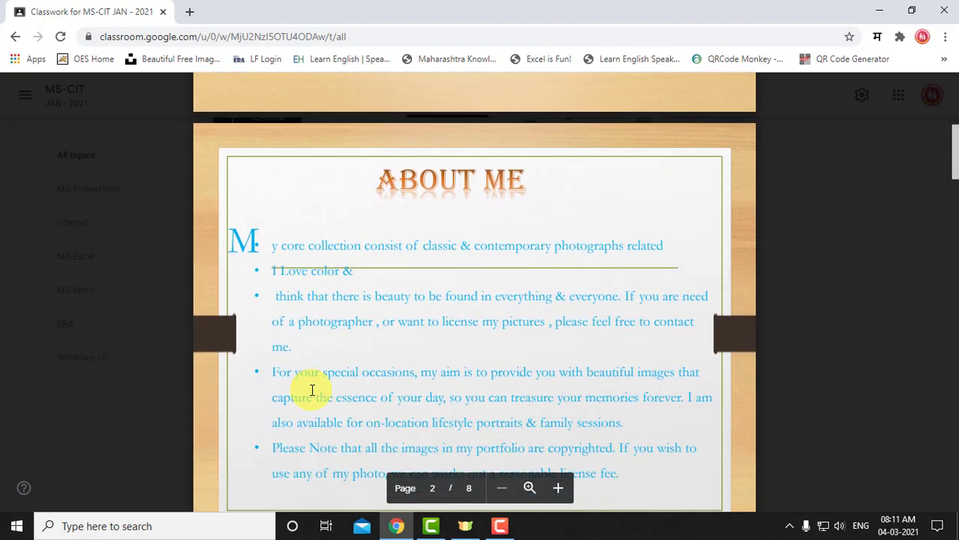
scroll(407, 267, "down", 1)
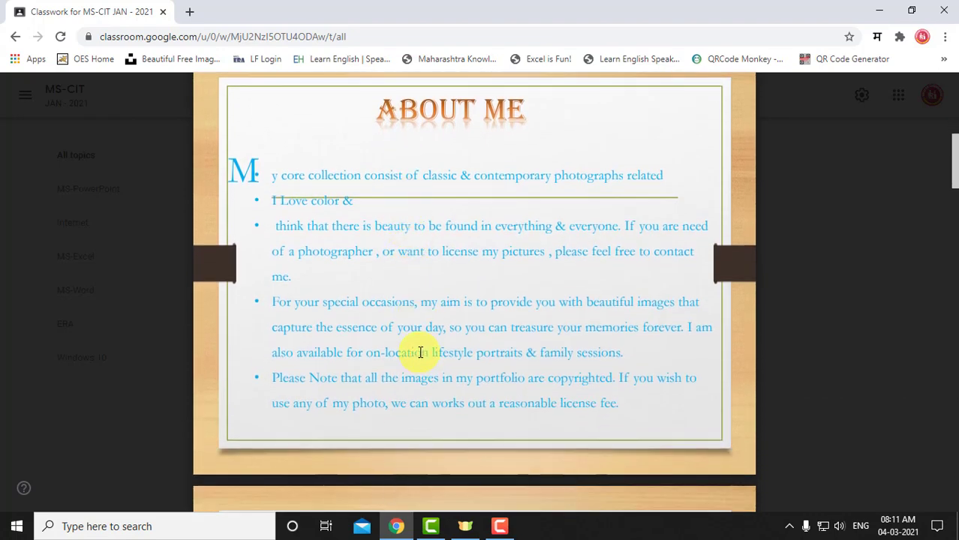
scroll(420, 352, "down", 2)
scroll(420, 352, "down", 1)
scroll(420, 352, "down", 1)
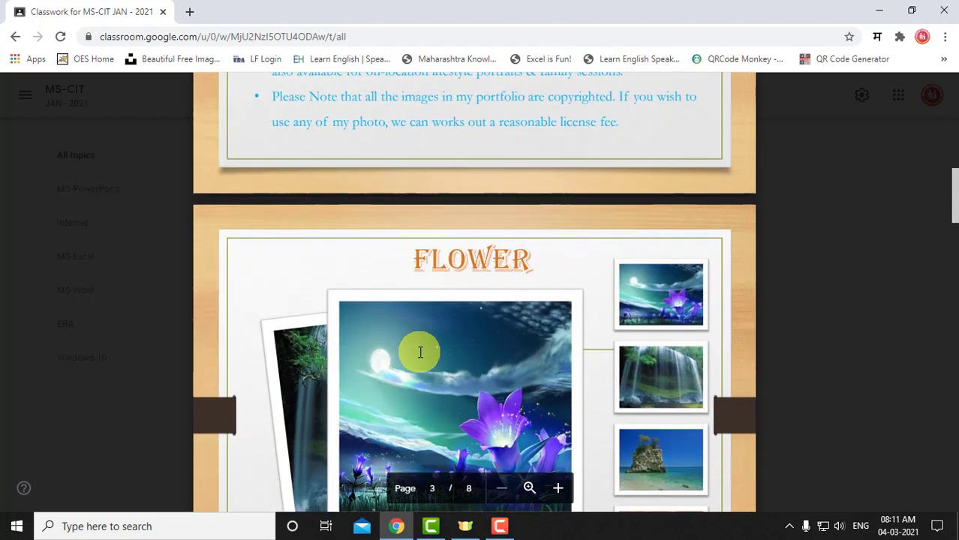
scroll(420, 352, "down", 1)
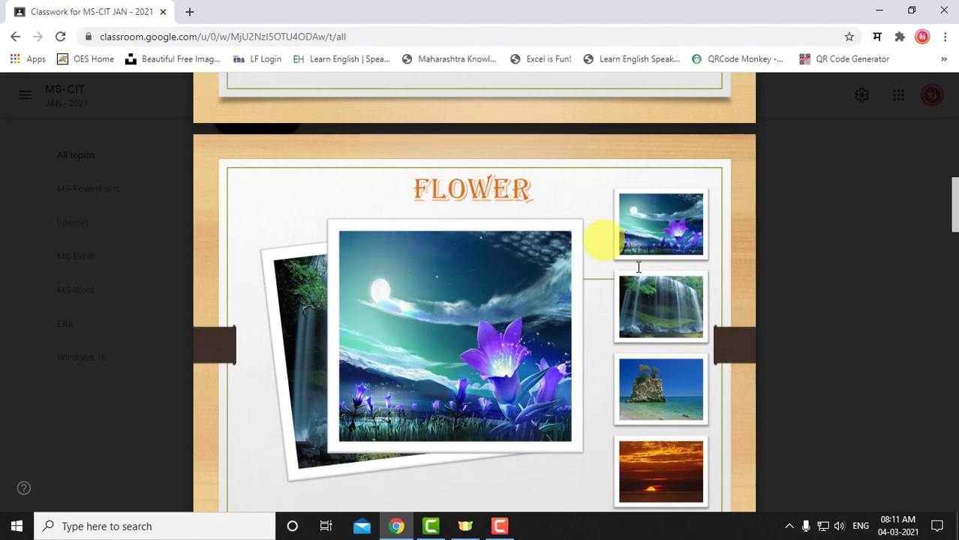
mouse_move(434, 402)
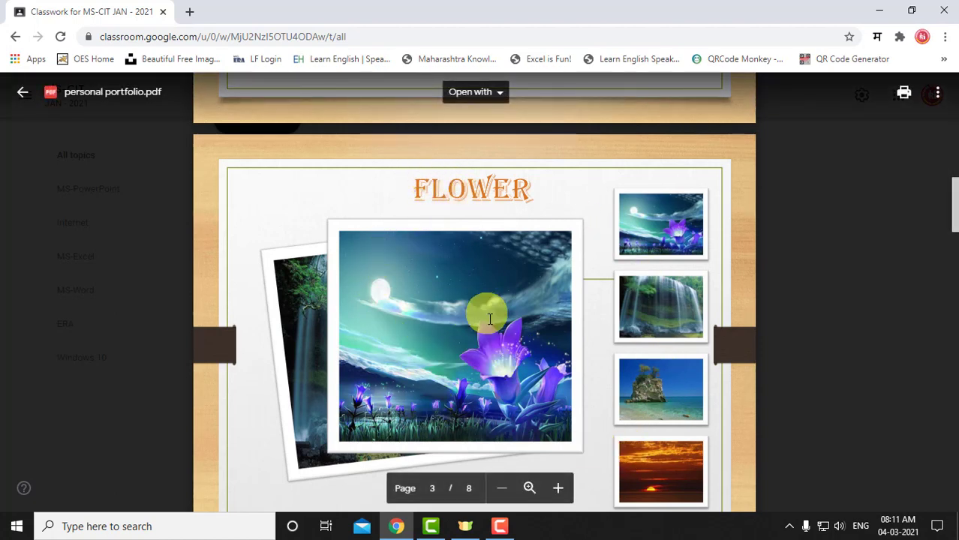
scroll(516, 368, "down", 4)
scroll(490, 320, "down", 2)
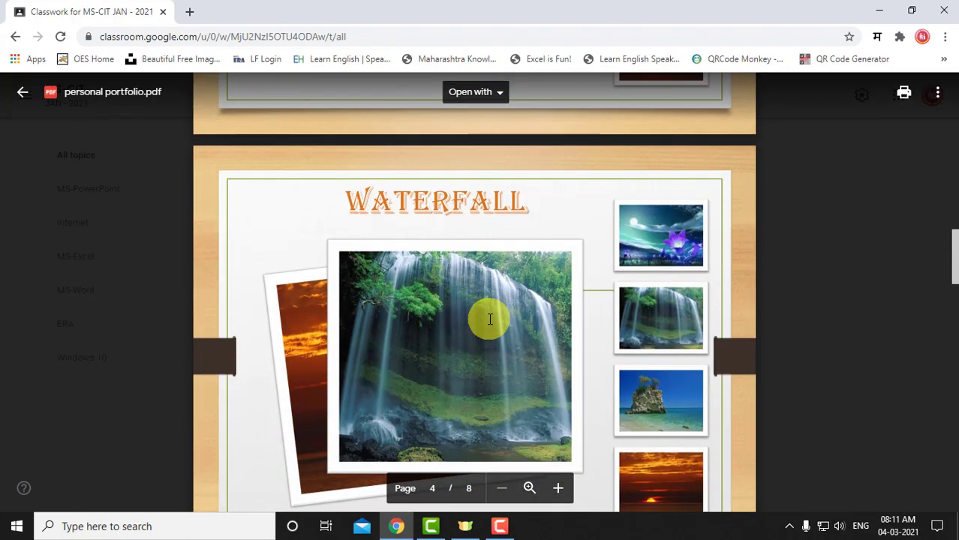
scroll(490, 320, "down", 3)
scroll(490, 320, "down", 3)
scroll(490, 320, "down", 4)
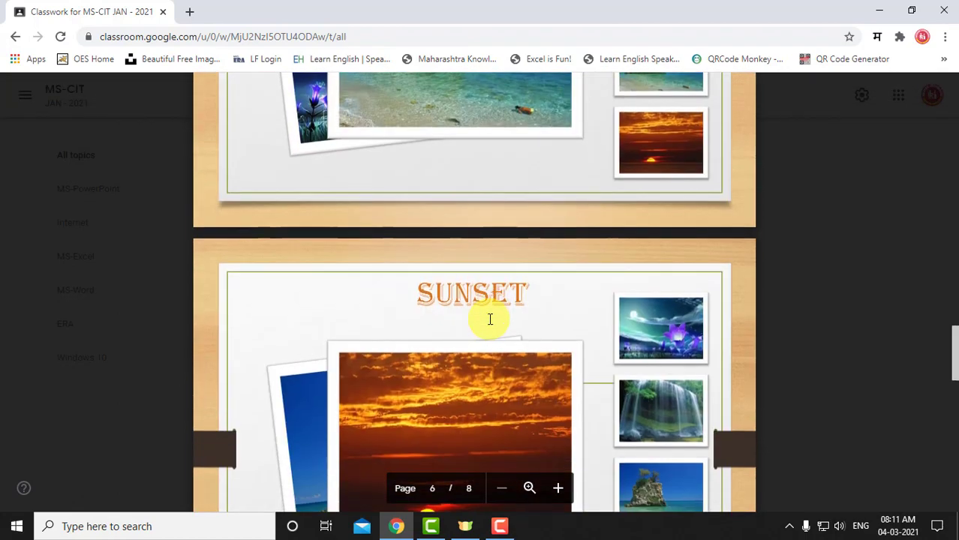
scroll(489, 319, "down", 2)
scroll(490, 319, "down", 2)
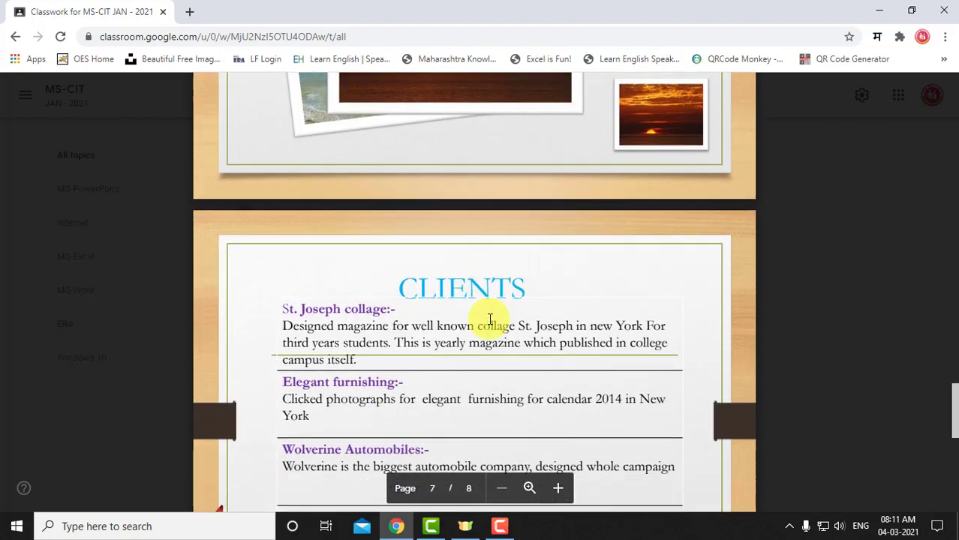
scroll(490, 320, "down", 2)
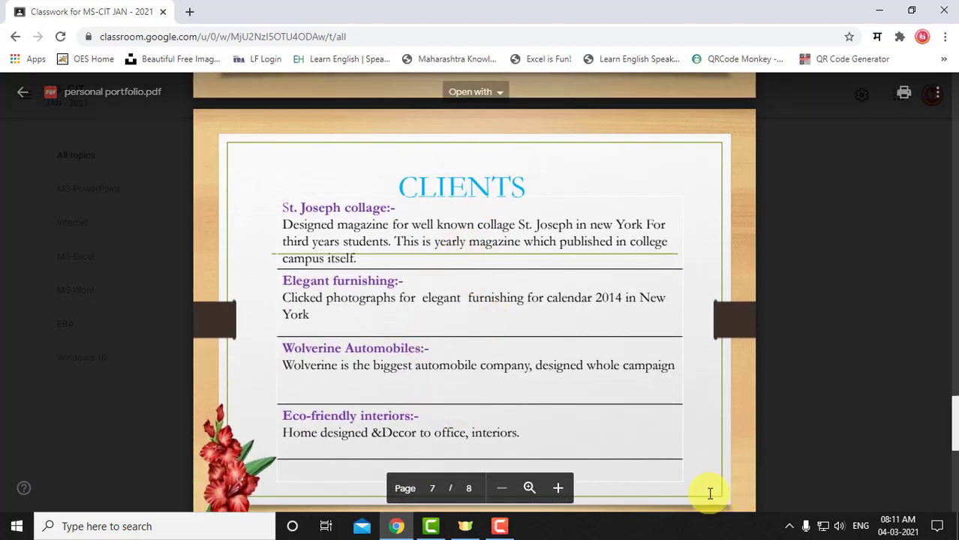
scroll(560, 367, "down", 3)
scroll(561, 366, "down", 2)
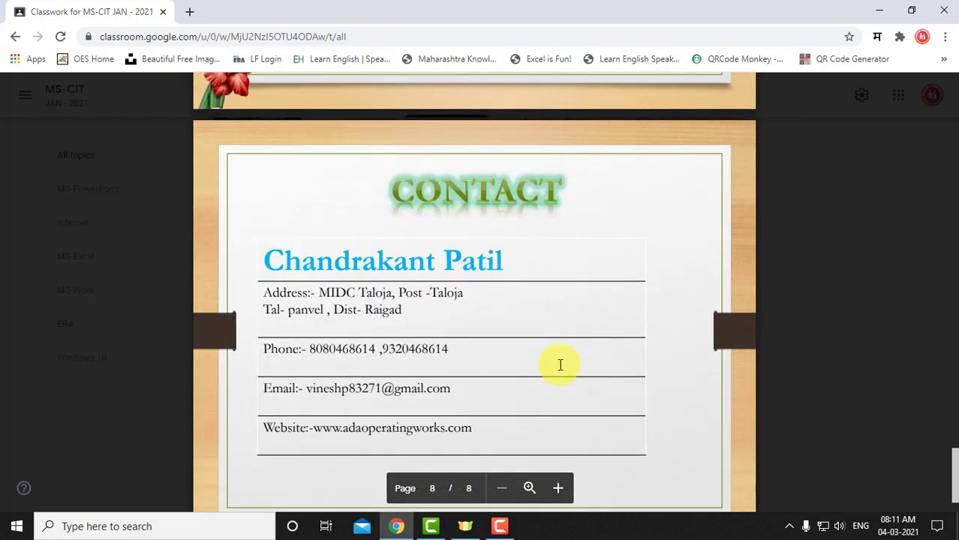
scroll(561, 365, "down", 1)
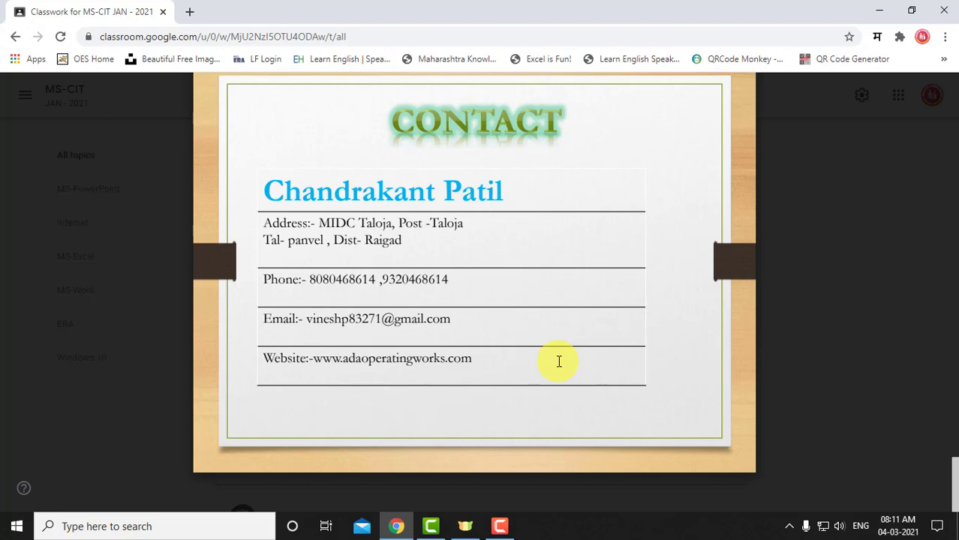
scroll(559, 362, "up", 5)
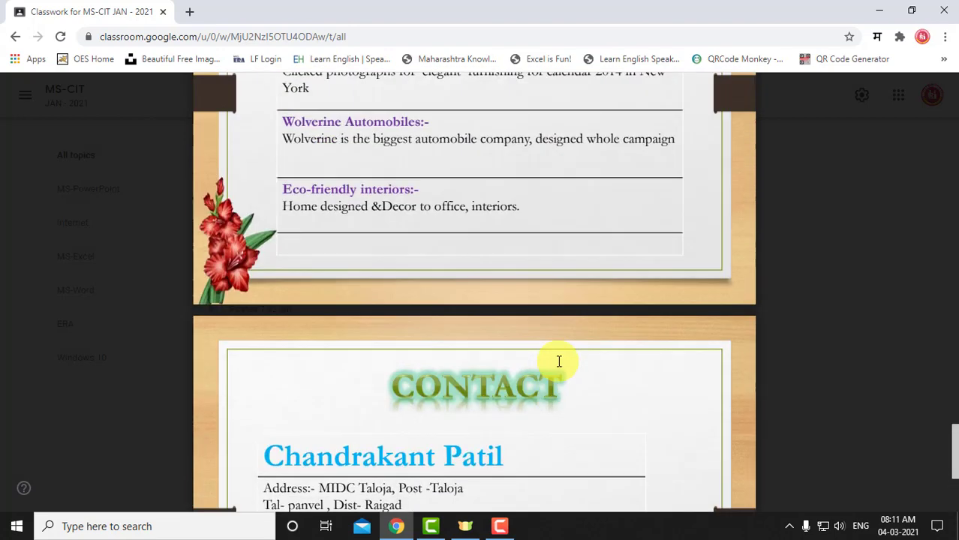
scroll(559, 361, "up", 5)
scroll(559, 362, "up", 5)
scroll(559, 360, "up", 5)
scroll(559, 360, "up", 5)
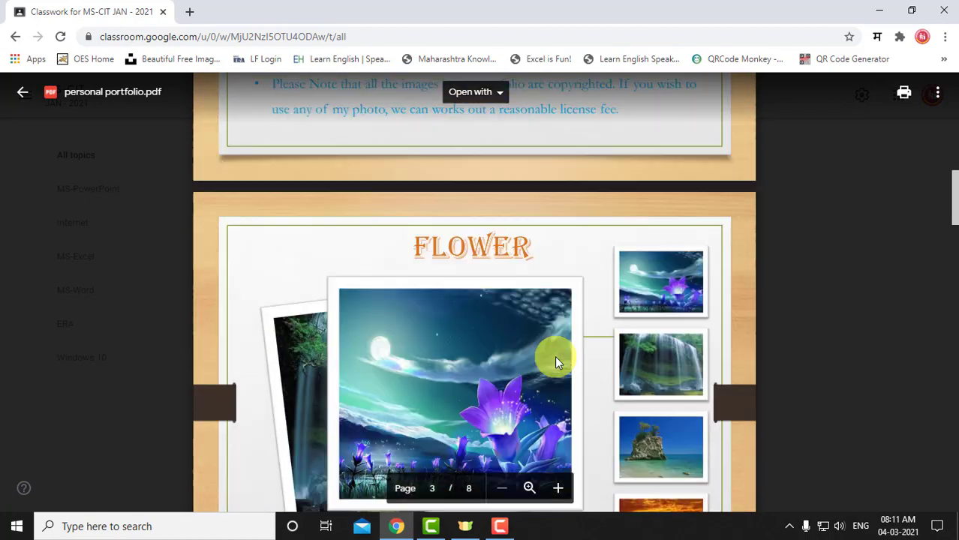
scroll(557, 358, "up", 5)
scroll(557, 357, "up", 3)
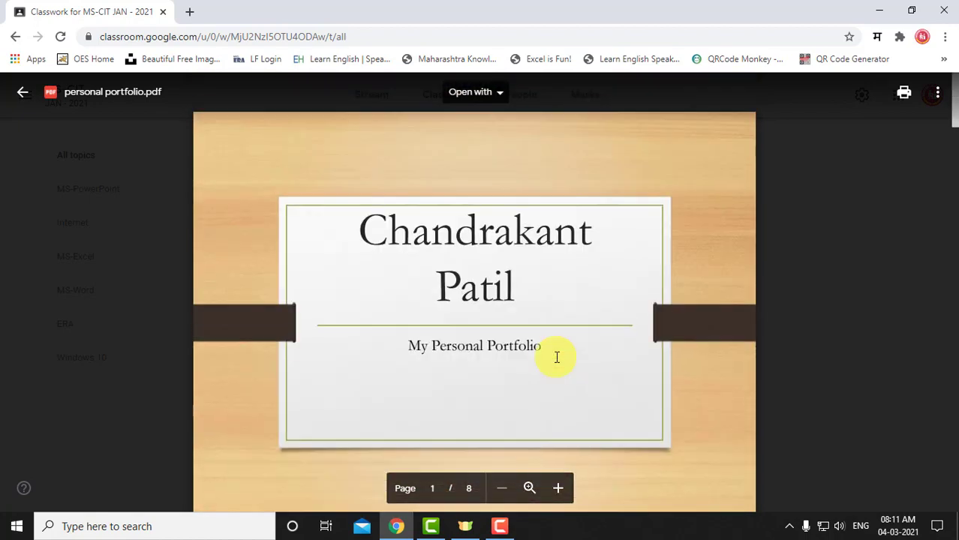
scroll(557, 357, "down", 3)
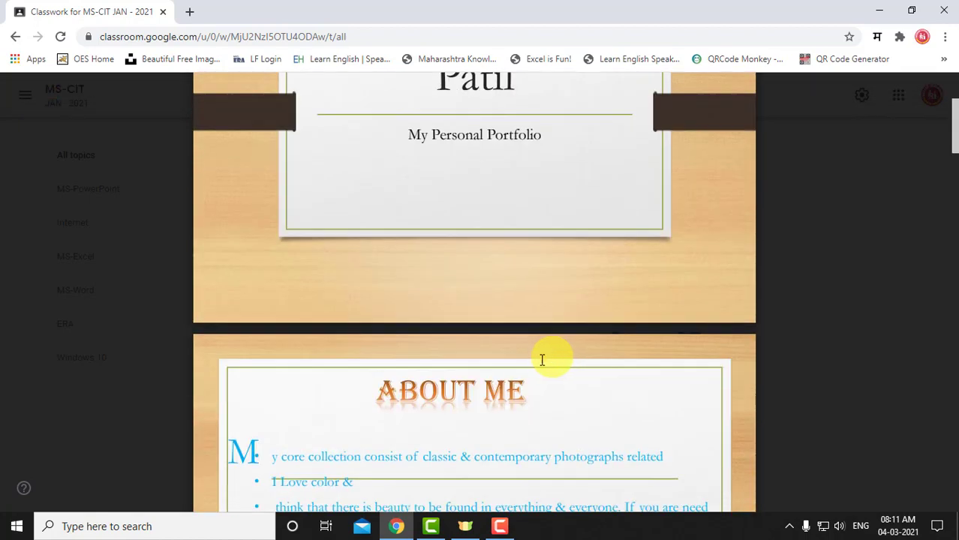
Launch PowerPoint 2013 via a 'power' search and start a blank presentation, ready for the title
left_click(135, 518)
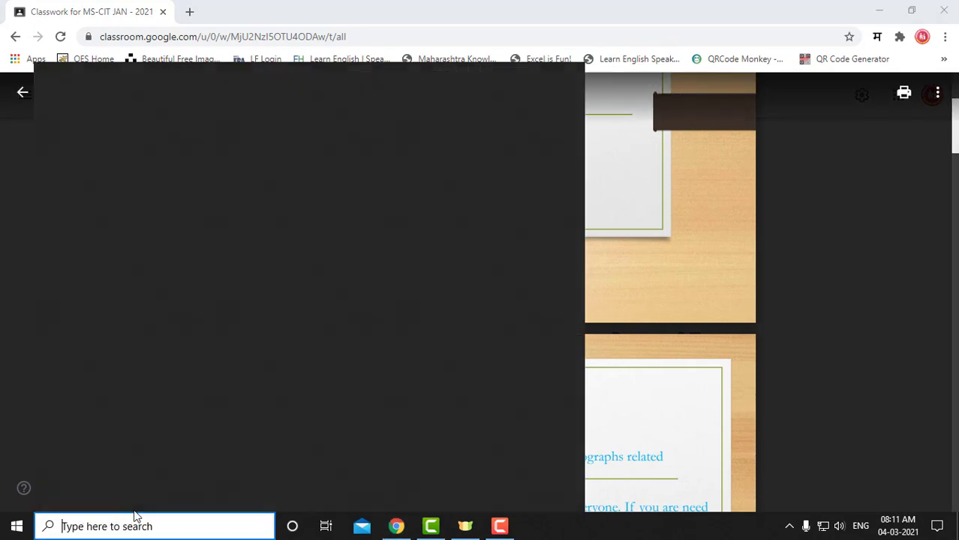
type("power")
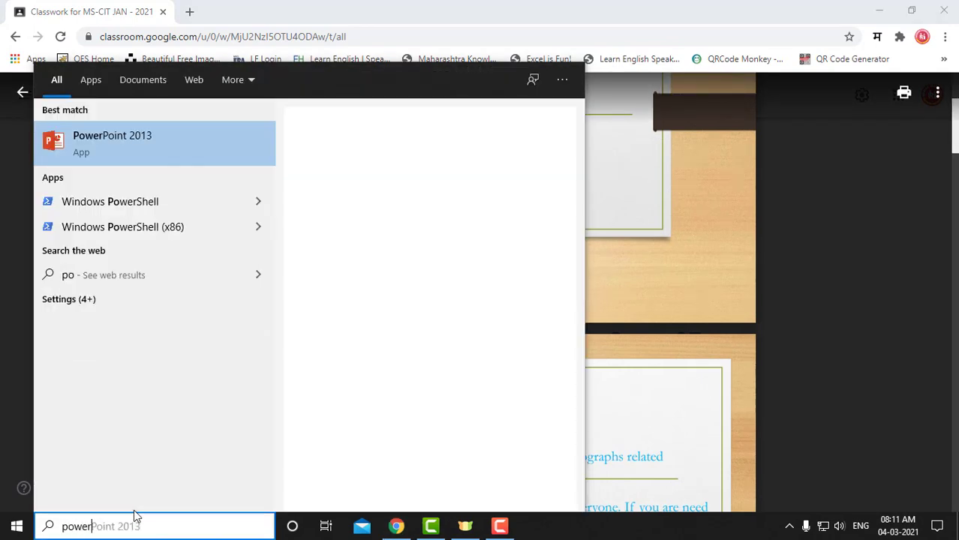
left_click(123, 160)
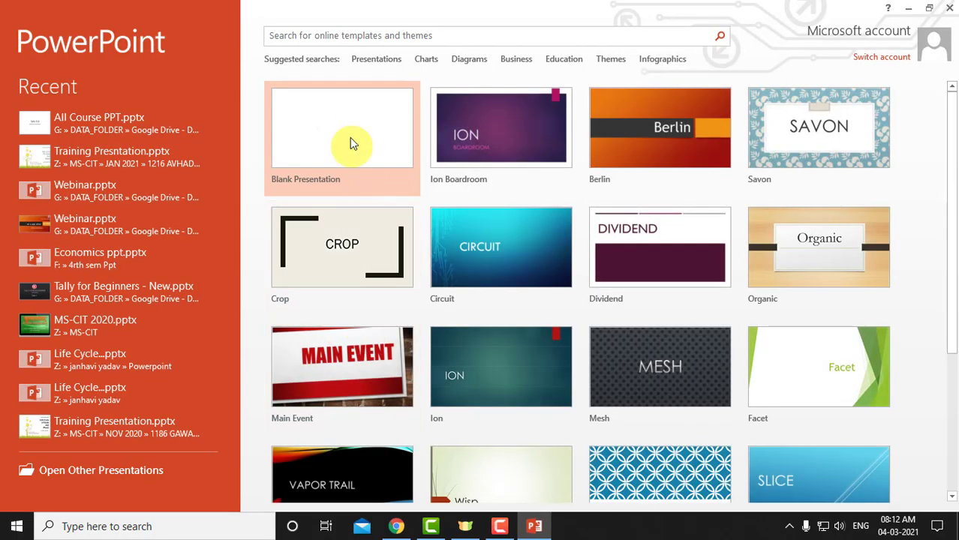
left_click(350, 147)
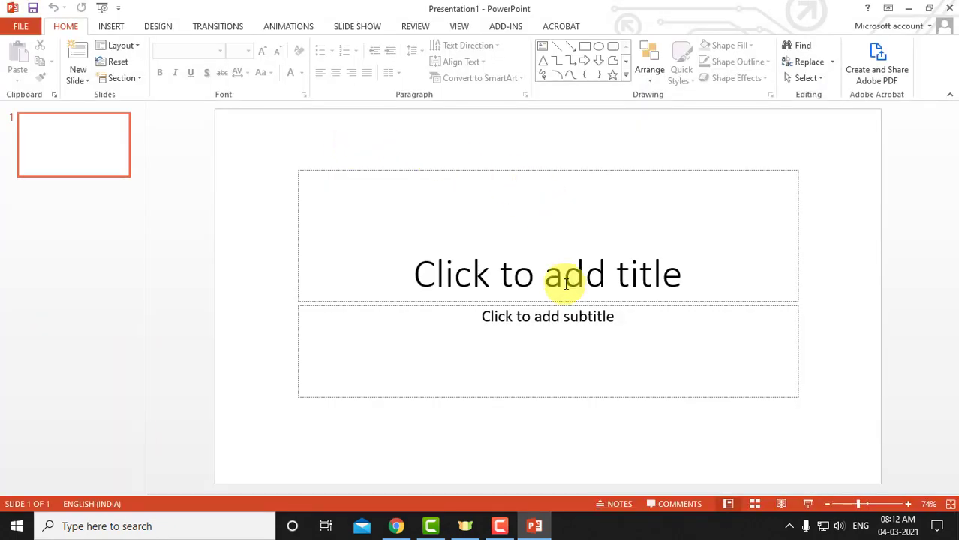
left_click(566, 282)
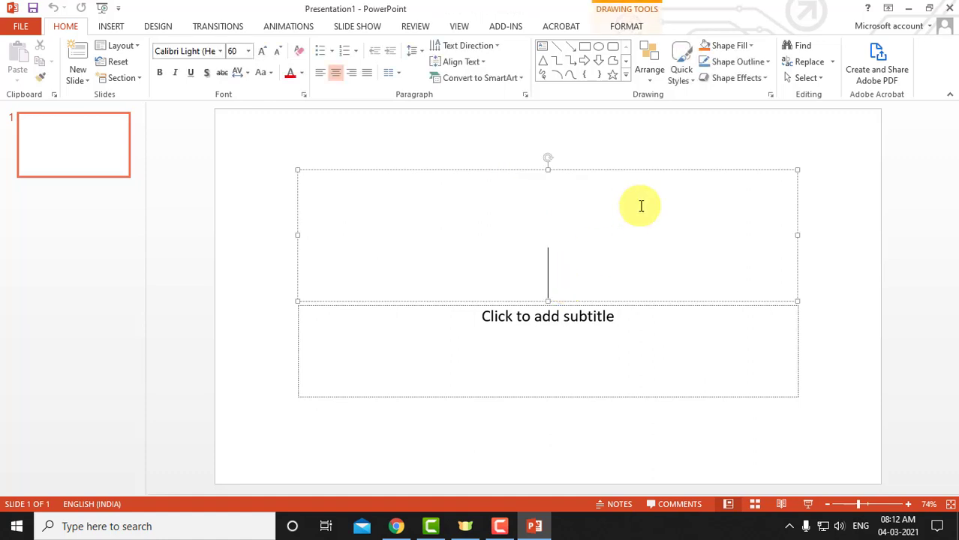
type("Cha")
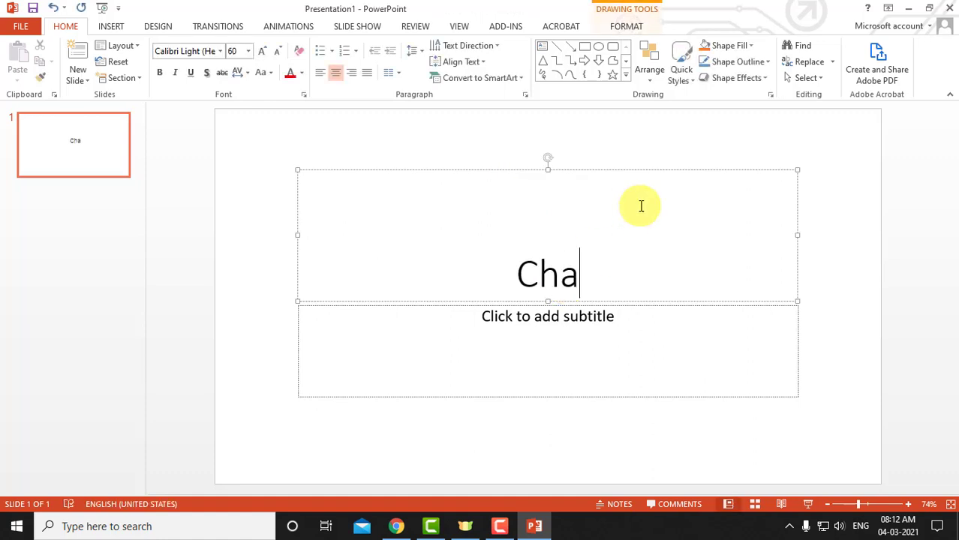
type("ndrakant")
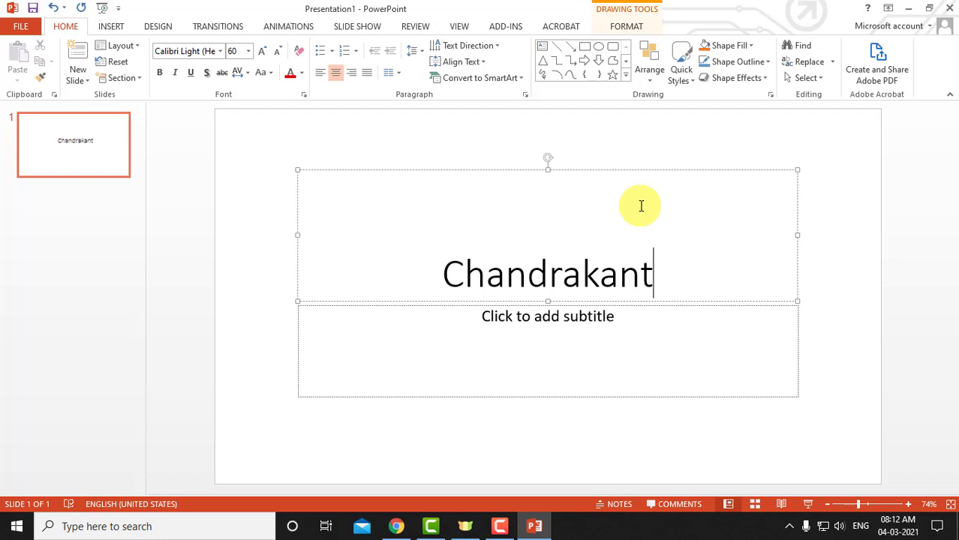
left_click(564, 320)
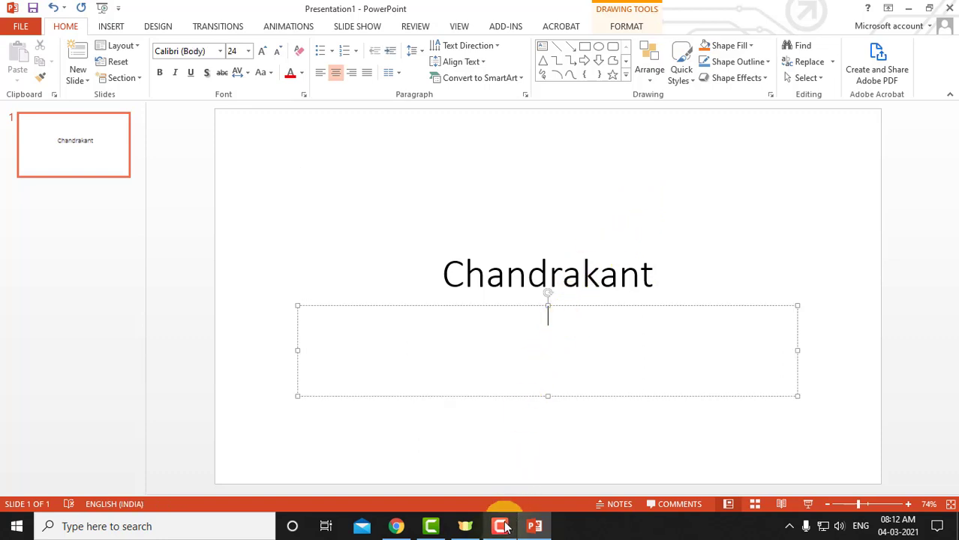
left_click(398, 527)
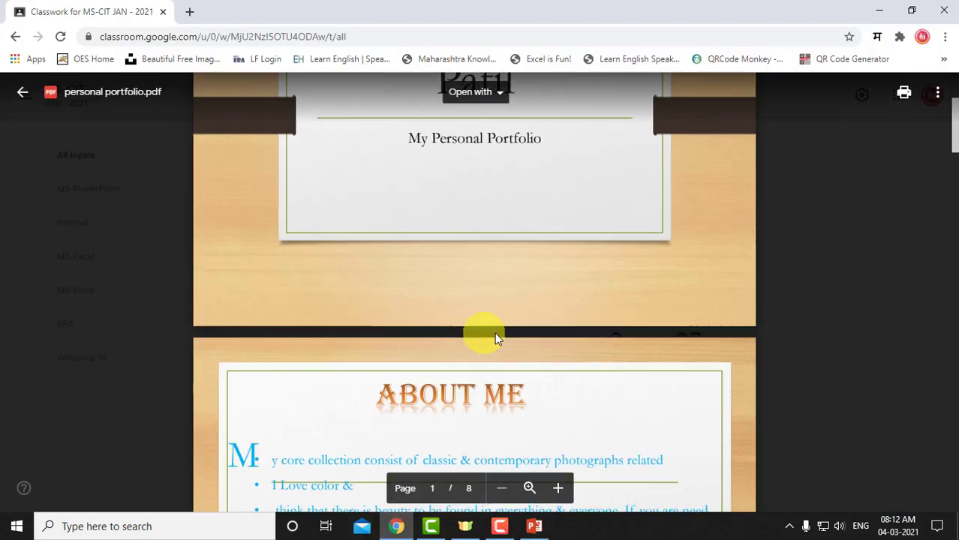
scroll(492, 330, "up", 3)
left_click_drag(406, 275, 553, 273)
key("ctrl+c")
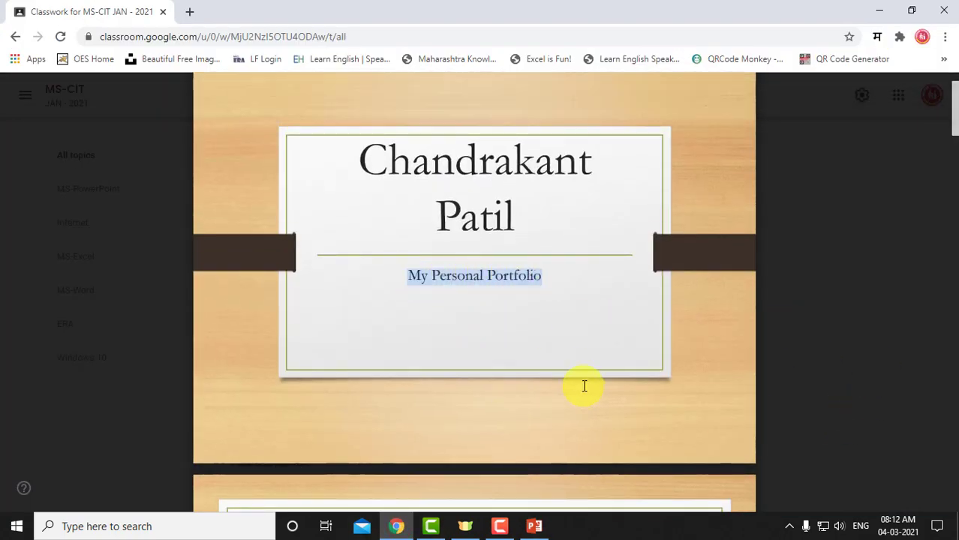
key("alt+Tab")
key("ctrl+v")
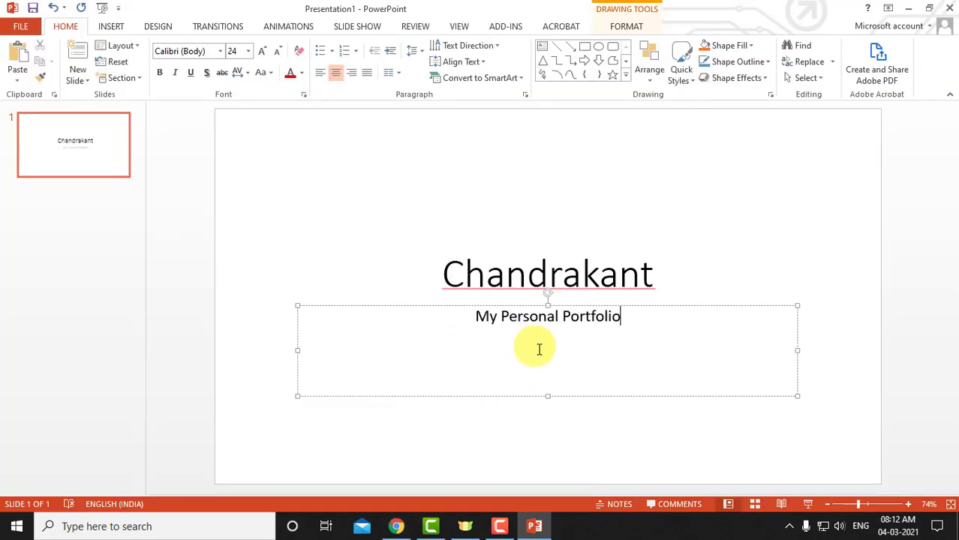
left_click(402, 243)
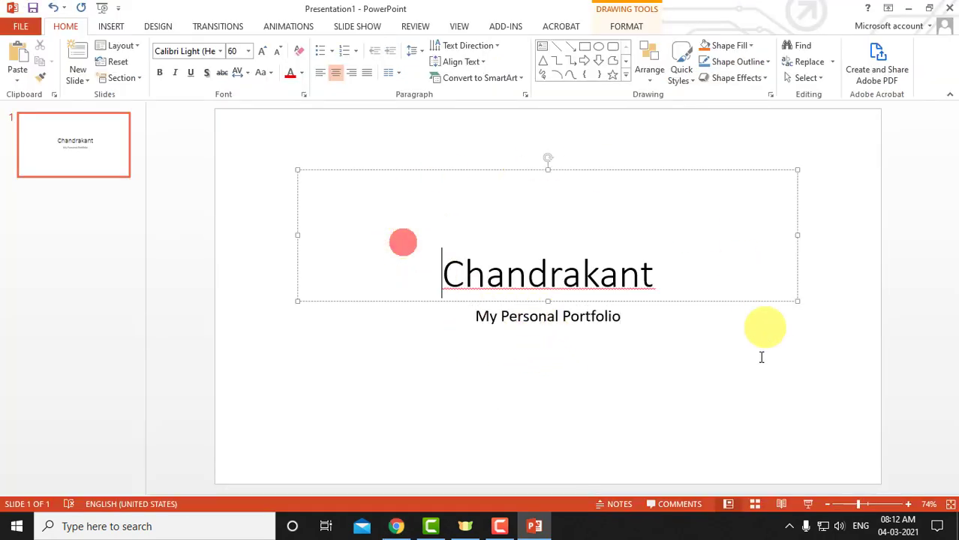
left_click(832, 271)
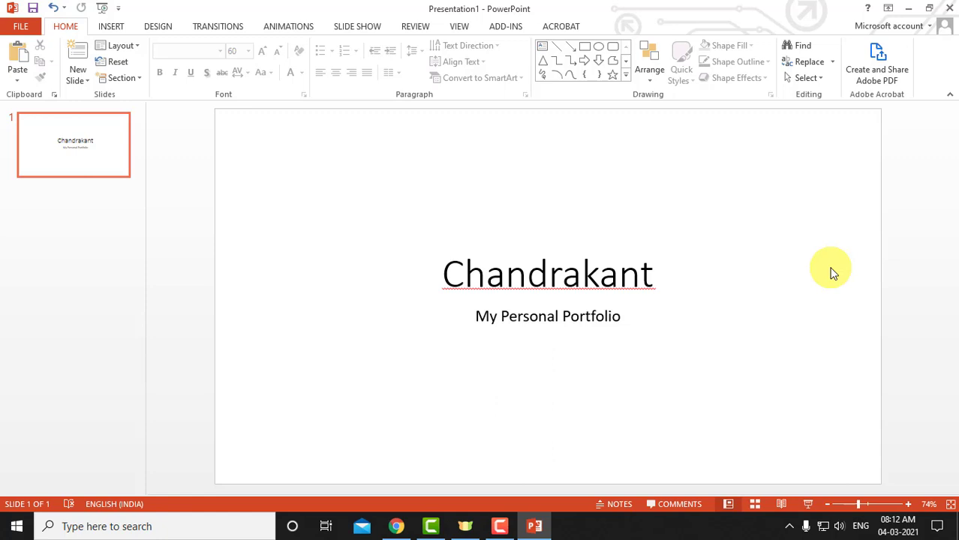
Apply the Organic theme and settle on its first light-wood variant with dark bars
left_click(159, 26)
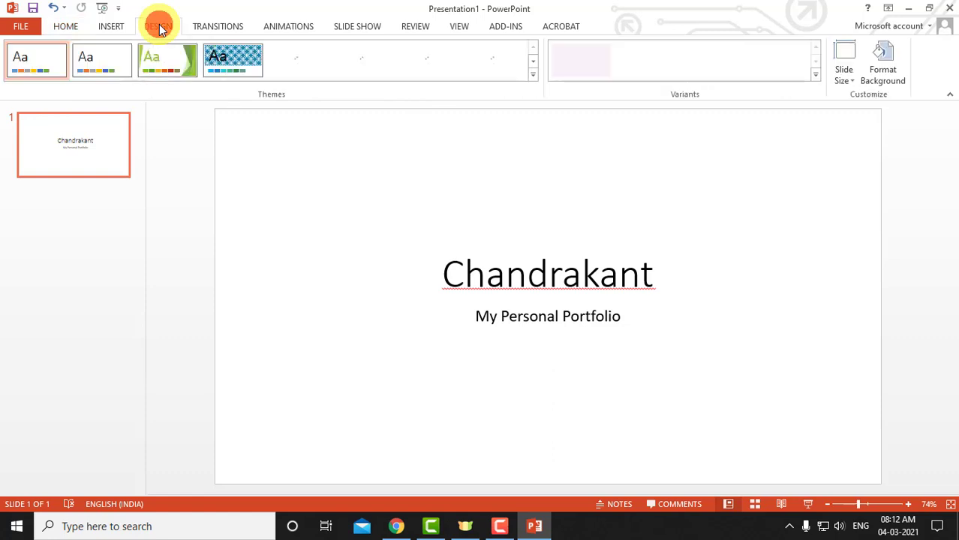
left_click(533, 75)
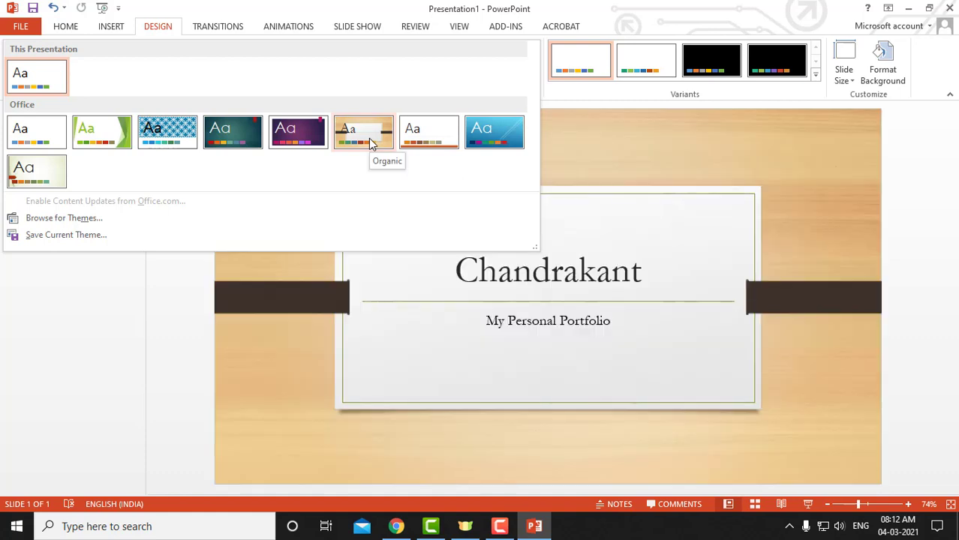
left_click(368, 134)
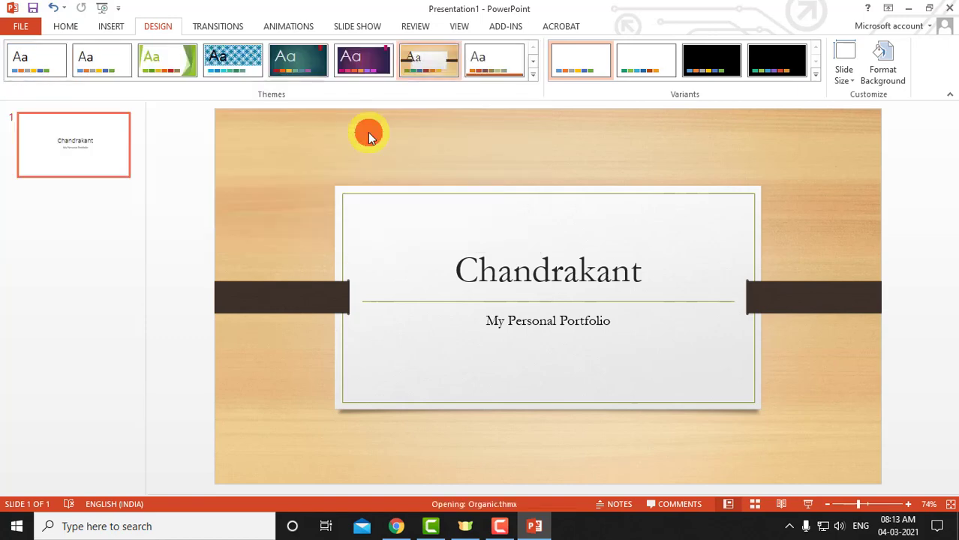
left_click(537, 75)
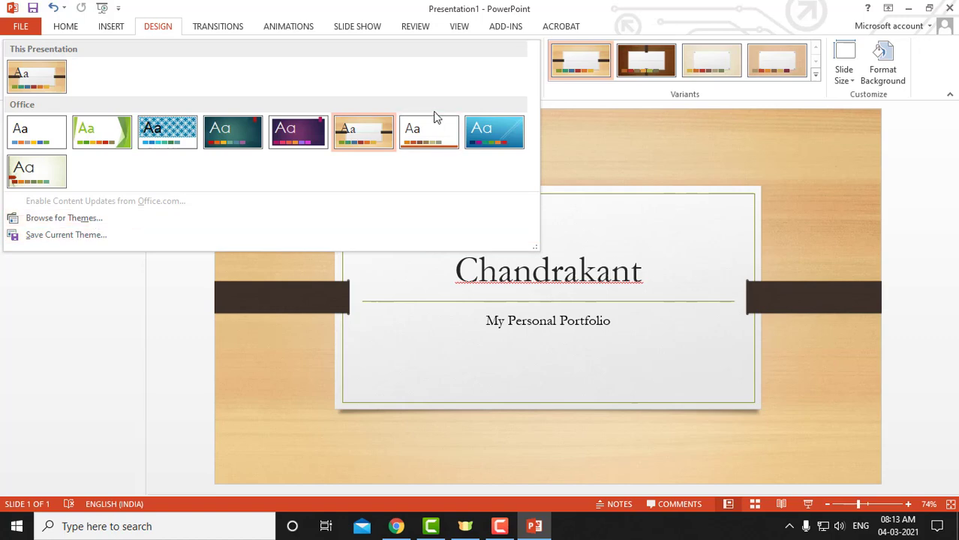
left_click(600, 15)
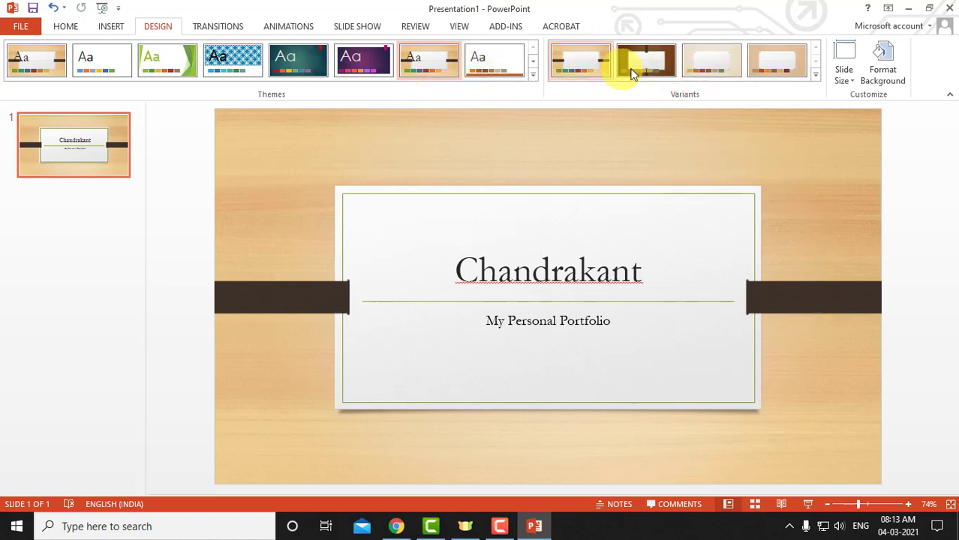
left_click(703, 68)
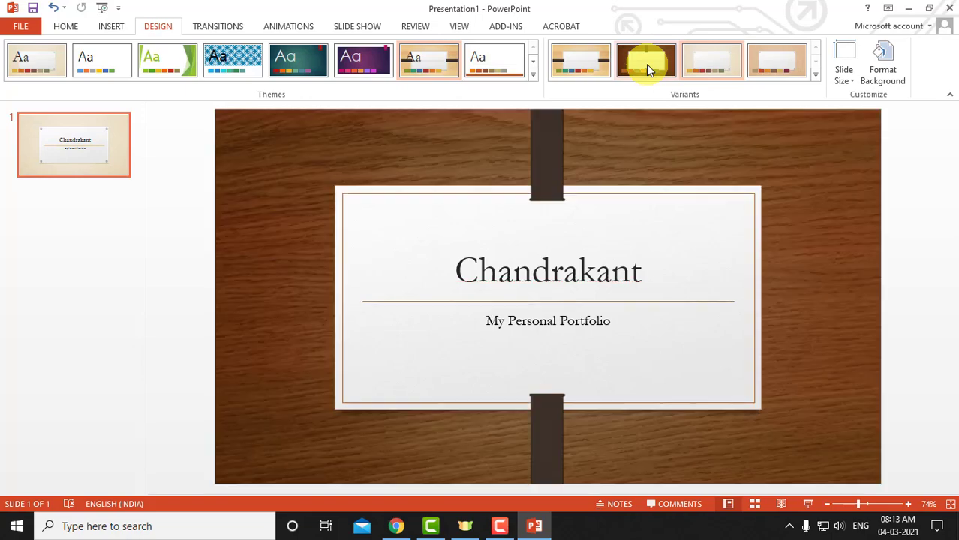
left_click(646, 64)
left_click(580, 65)
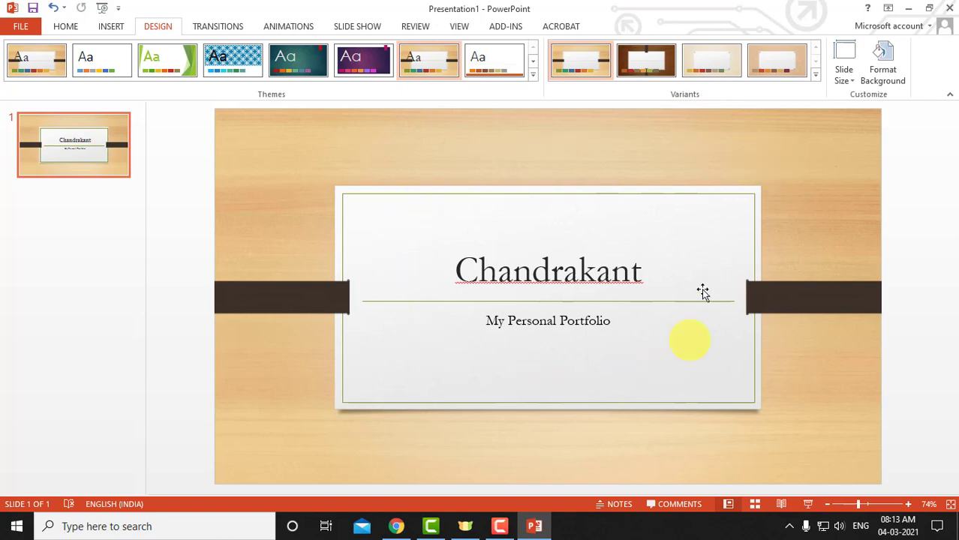
left_click(403, 522)
scroll(413, 327, "down", 3)
scroll(414, 328, "down", 2)
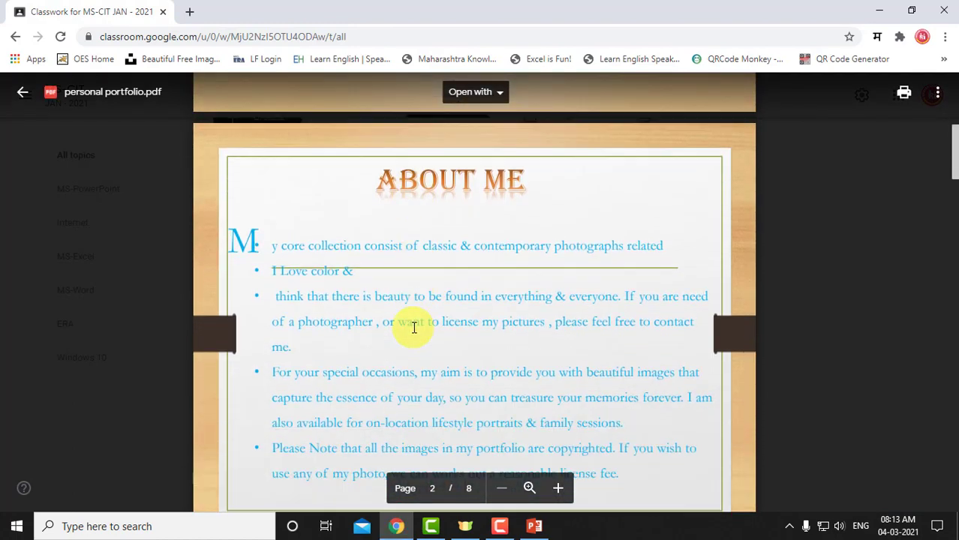
scroll(413, 328, "down", 1)
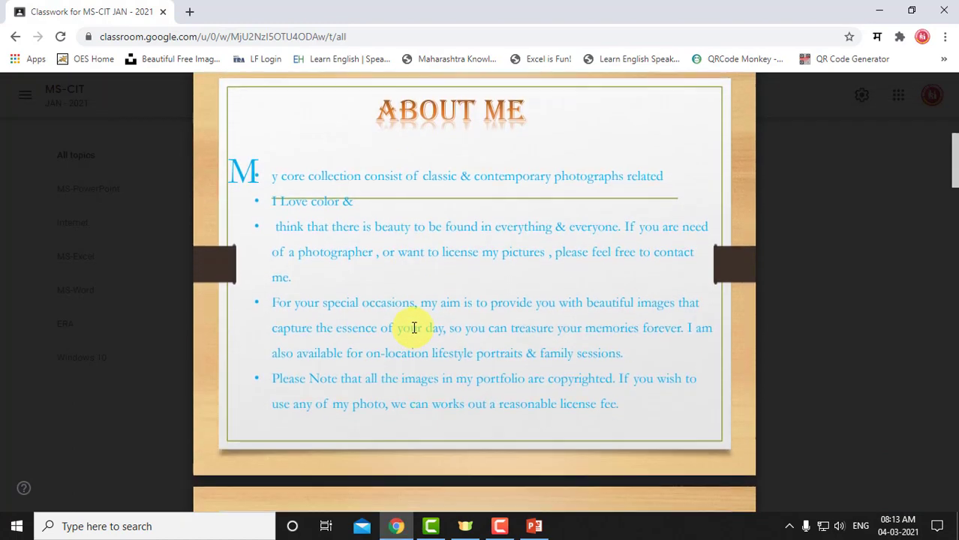
scroll(415, 327, "up", 1)
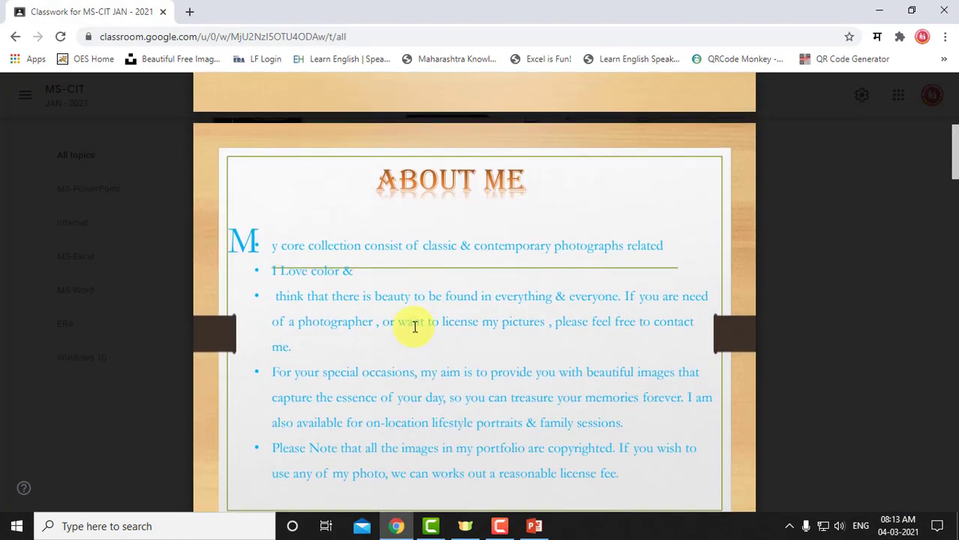
left_click(534, 527)
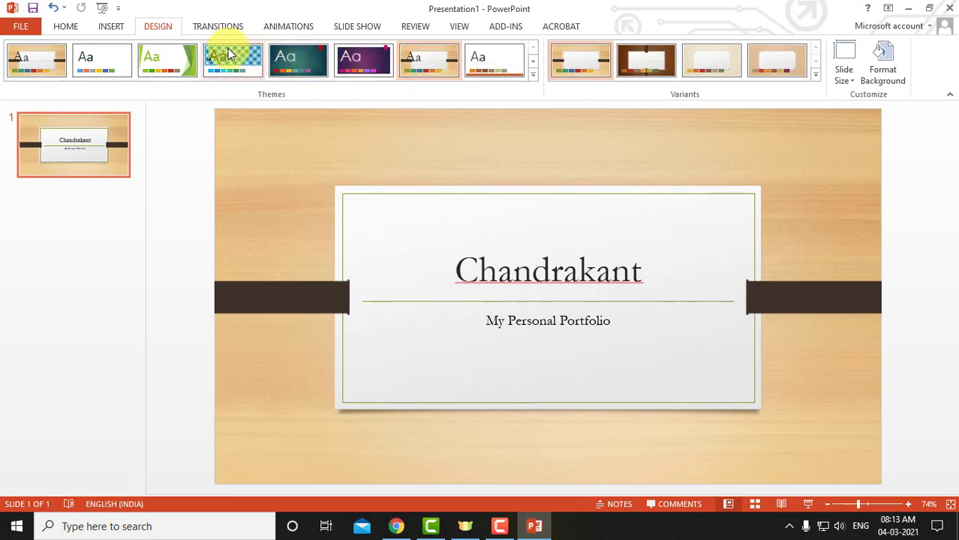
Resize the slides to Standard (4:3) with Ensure Fit scaling, then glance at the portfolio PDF
left_click(158, 27)
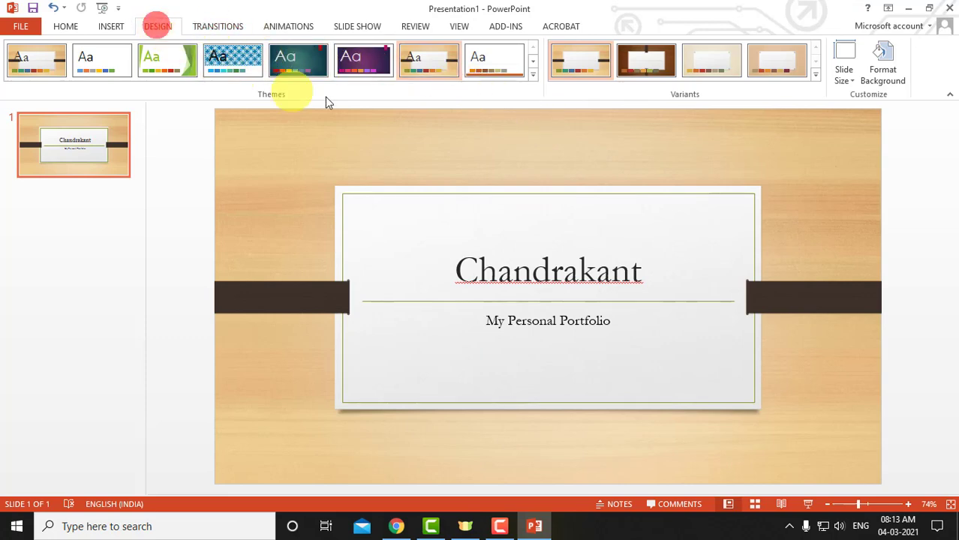
left_click(845, 73)
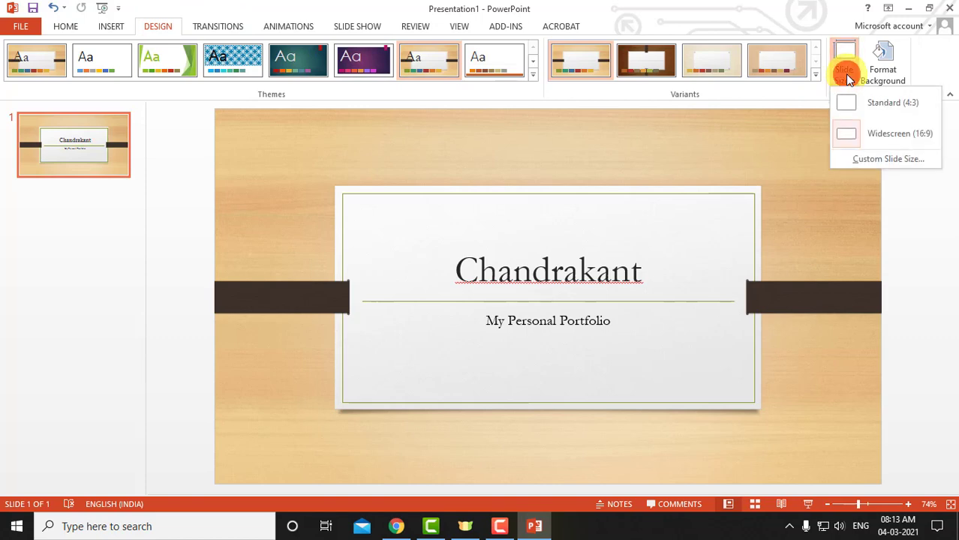
left_click(870, 105)
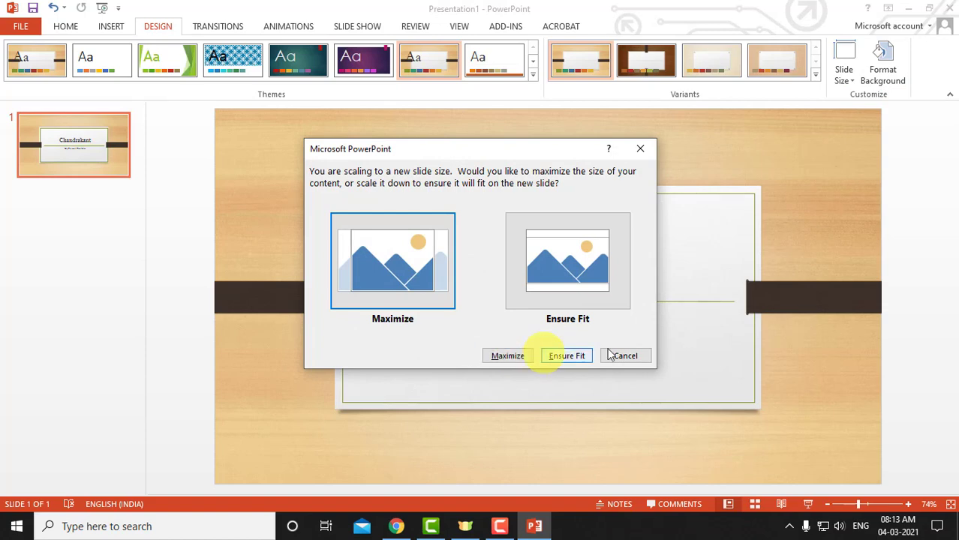
left_click(574, 356)
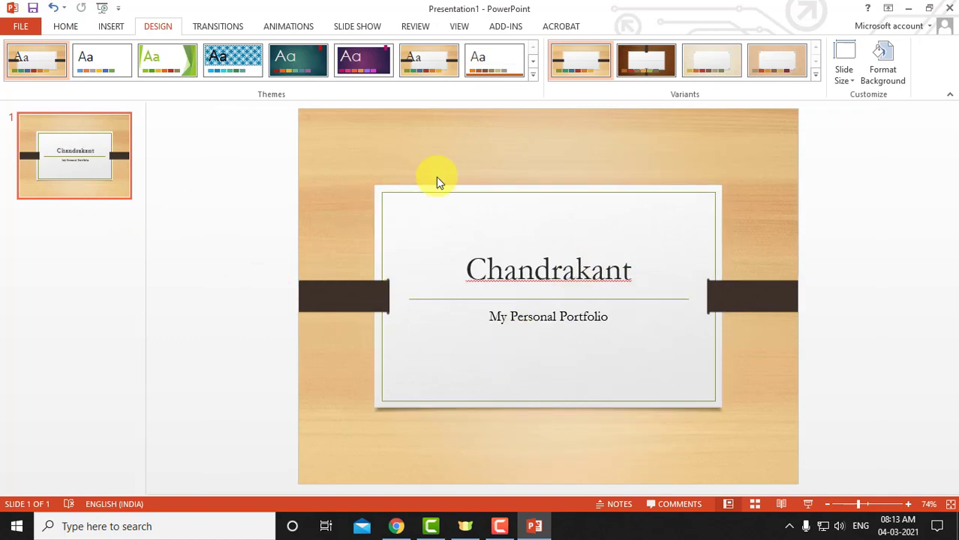
left_click(397, 528)
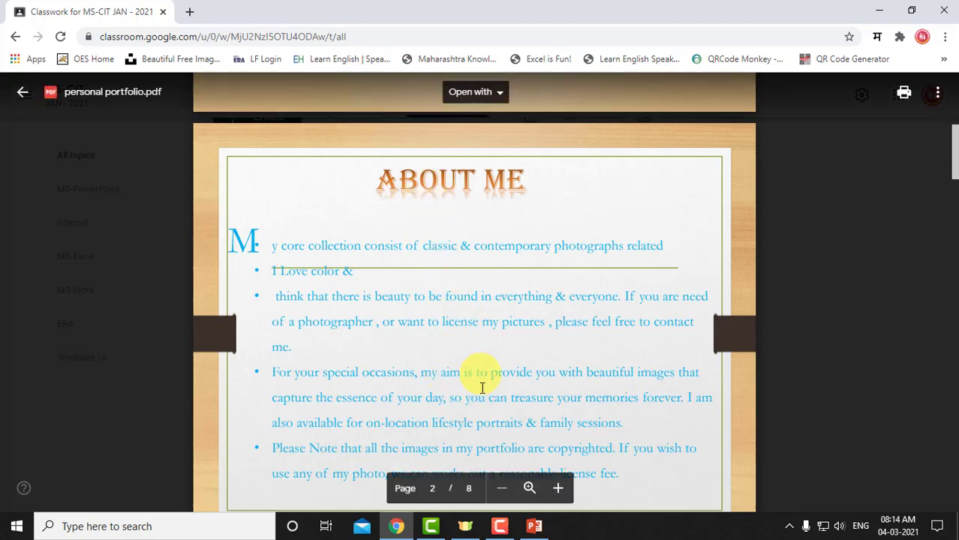
left_click(535, 526)
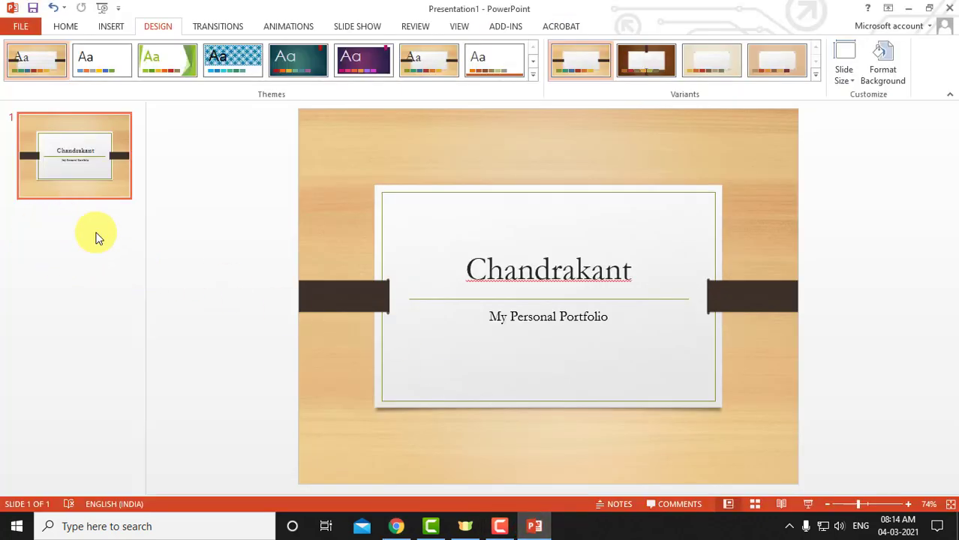
Add a Title and Content slide titled 'ABOUT ME' and place the cursor in its body
left_click(76, 27)
left_click(79, 76)
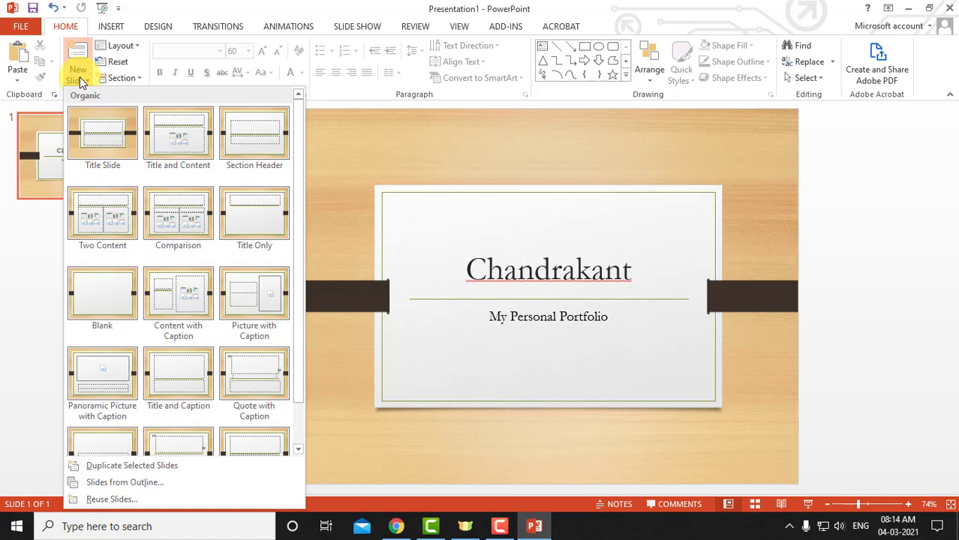
left_click(176, 138)
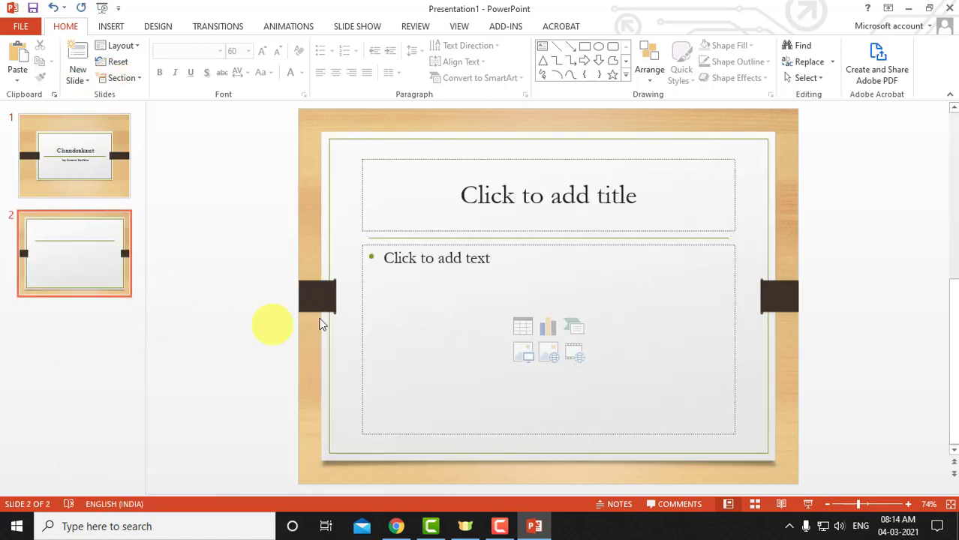
left_click(489, 196)
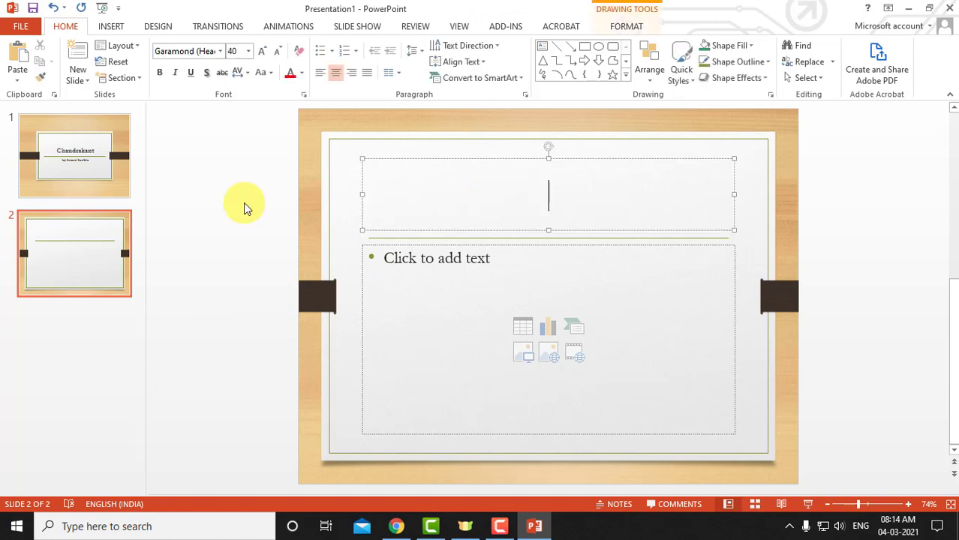
type("ABOUT")
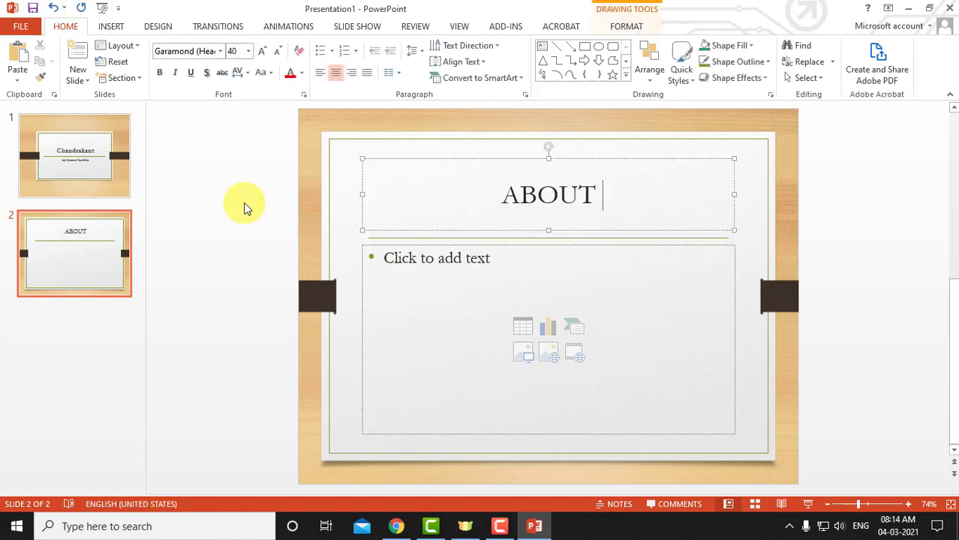
type(" ME")
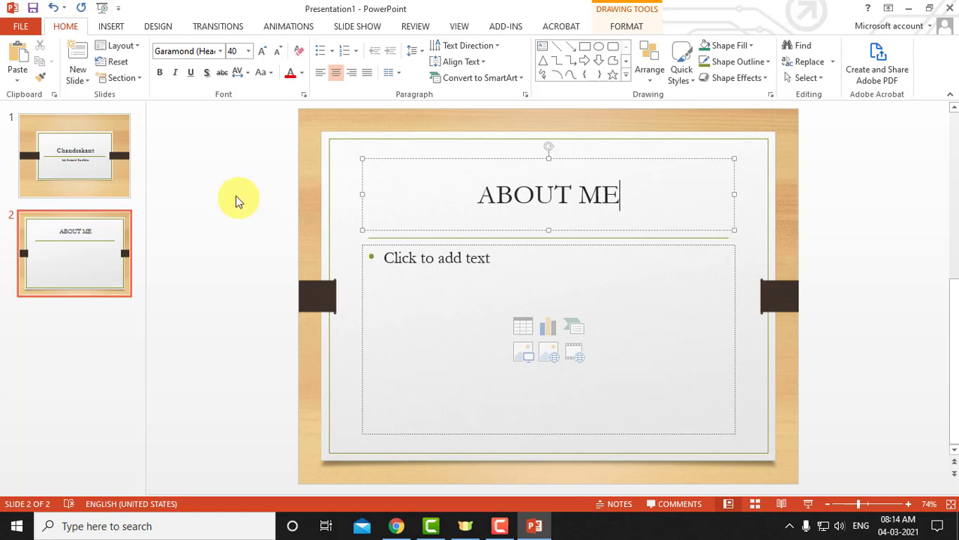
left_click(408, 260)
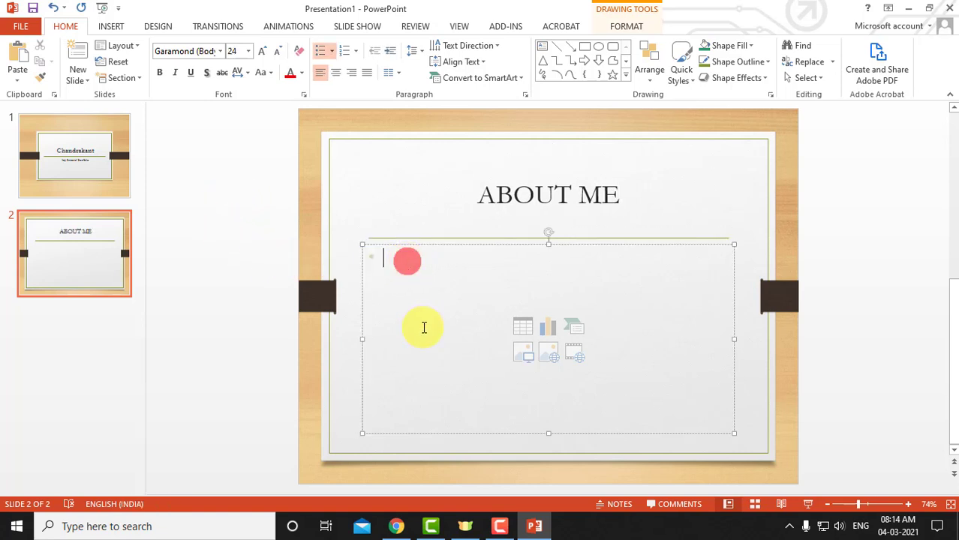
Copy the About Me page's body text from the PDF and paste it into the slide's content area
left_click(396, 526)
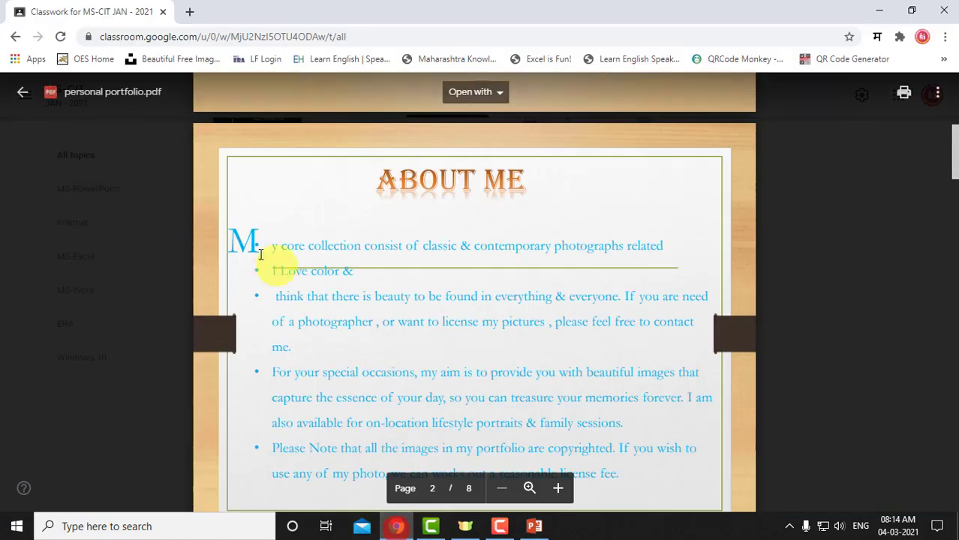
left_click_drag(274, 245, 643, 487)
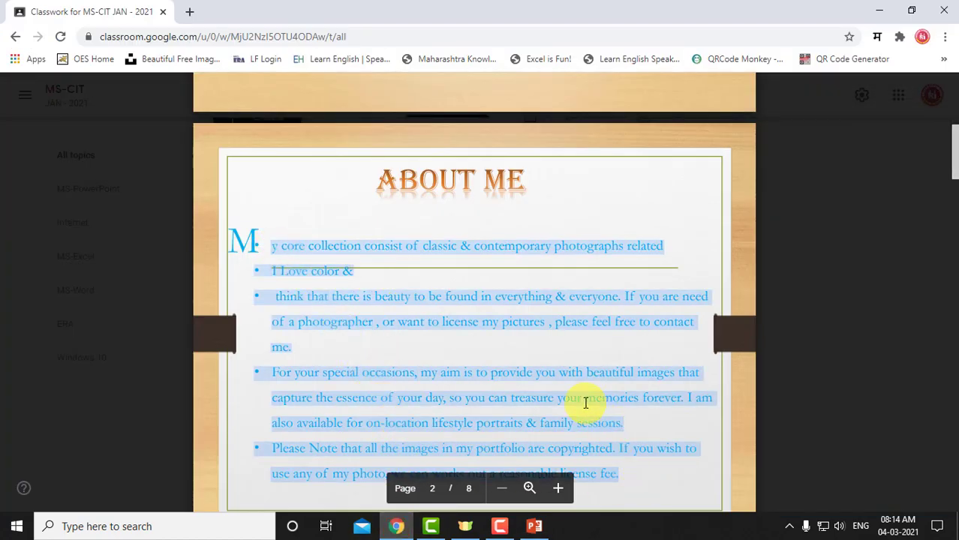
key("alt+Tab")
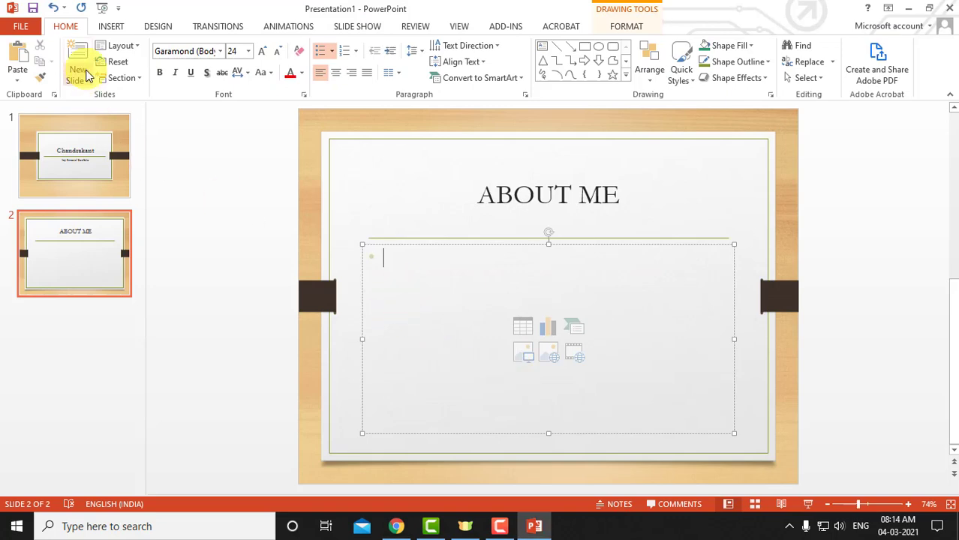
left_click(18, 74)
left_click(18, 112)
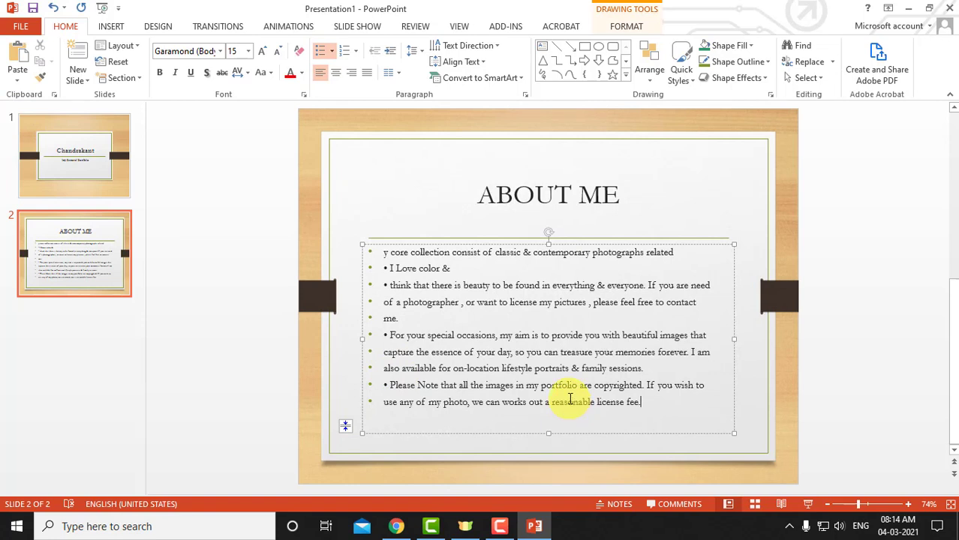
Make the first line start with 'My' and turn off bullets for all the body text
left_click(381, 252)
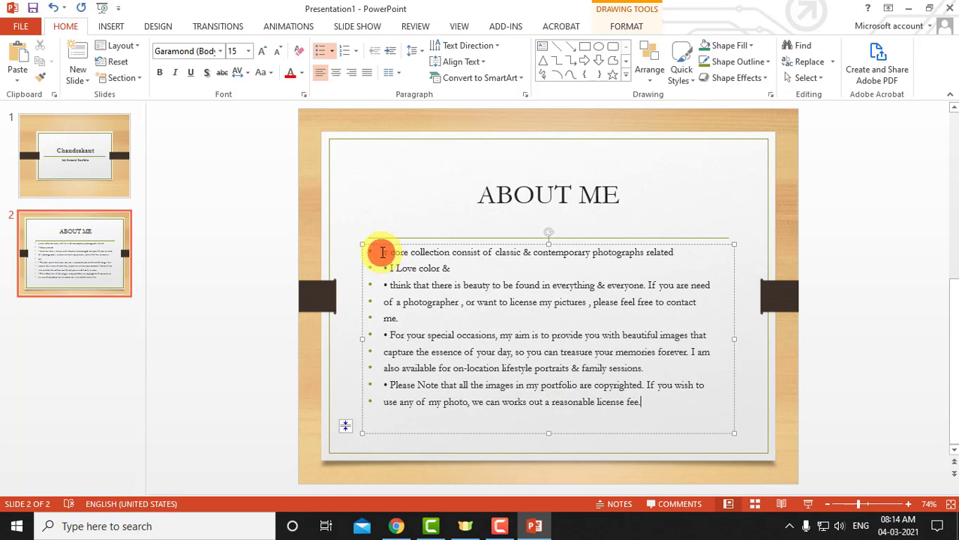
key("Delete")
type("my")
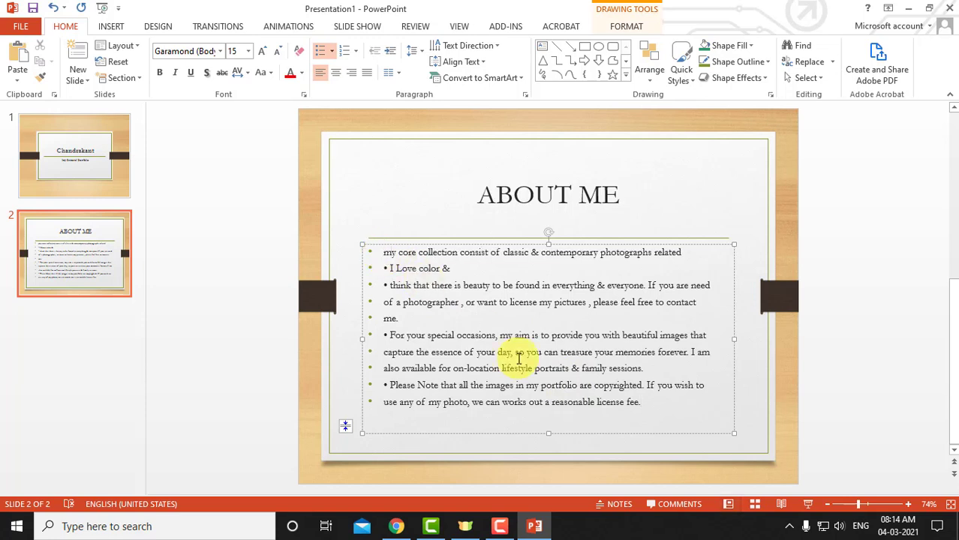
key("BackSpace")
type("M")
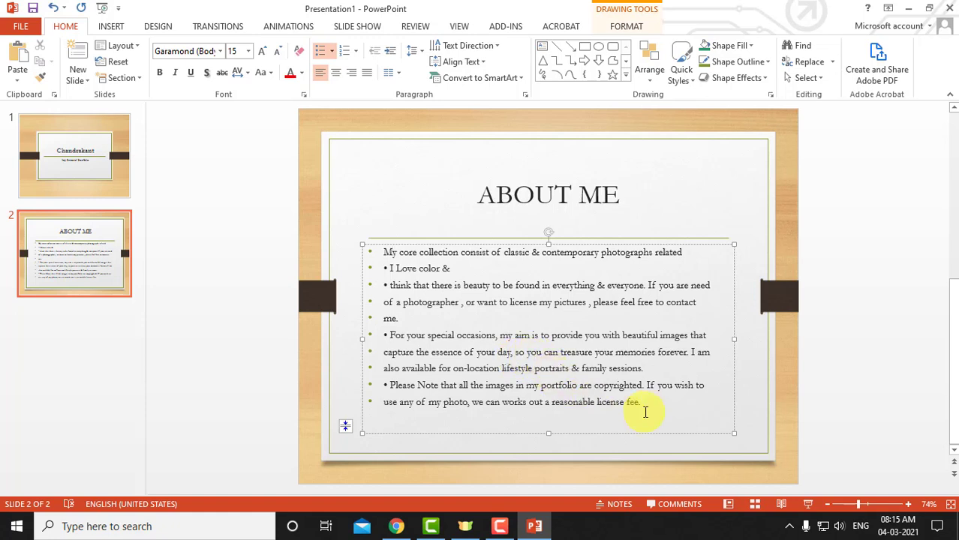
mouse_move(641, 403)
left_mouse_down()
mouse_move(386, 269)
mouse_move(374, 250)
left_mouse_up()
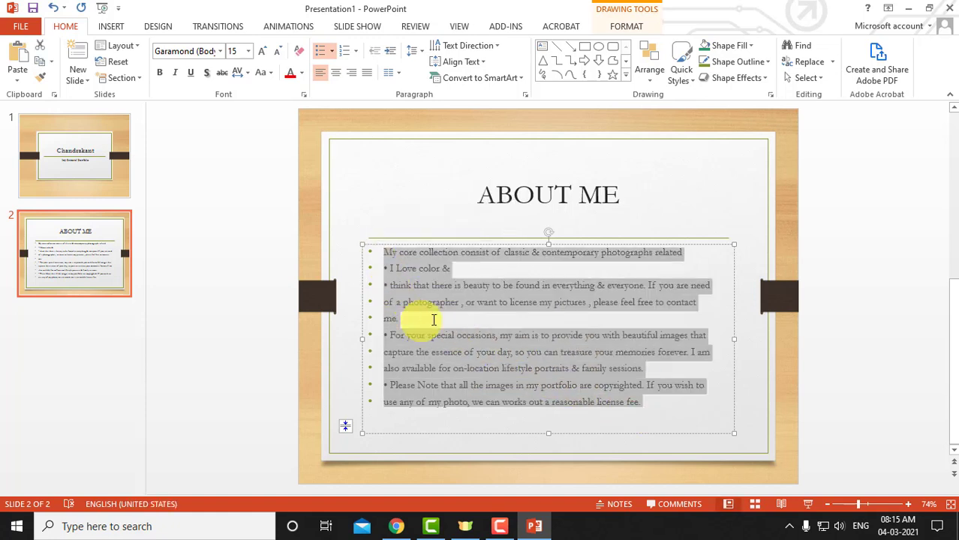
left_click(321, 51)
left_click(479, 335)
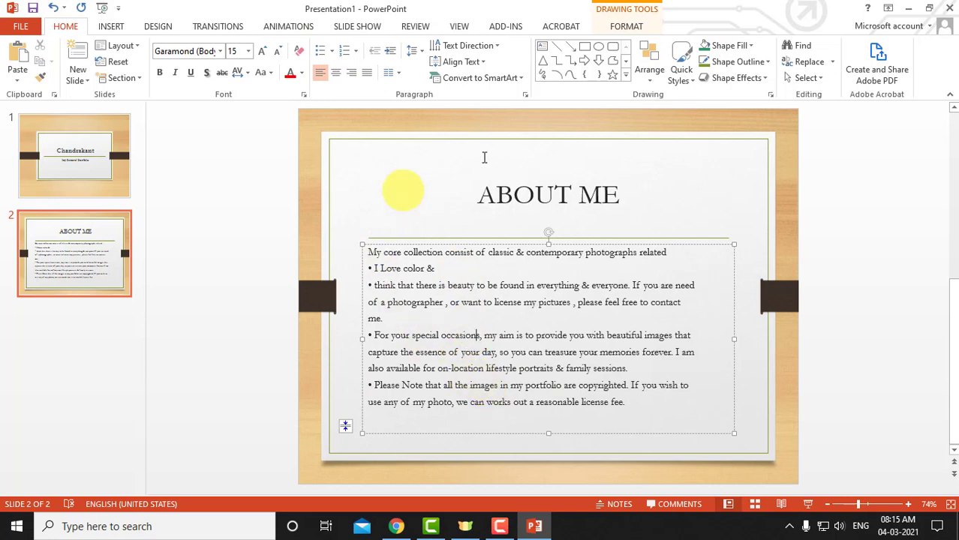
left_click(396, 525)
scroll(414, 381, "down", 3)
scroll(414, 381, "down", 2)
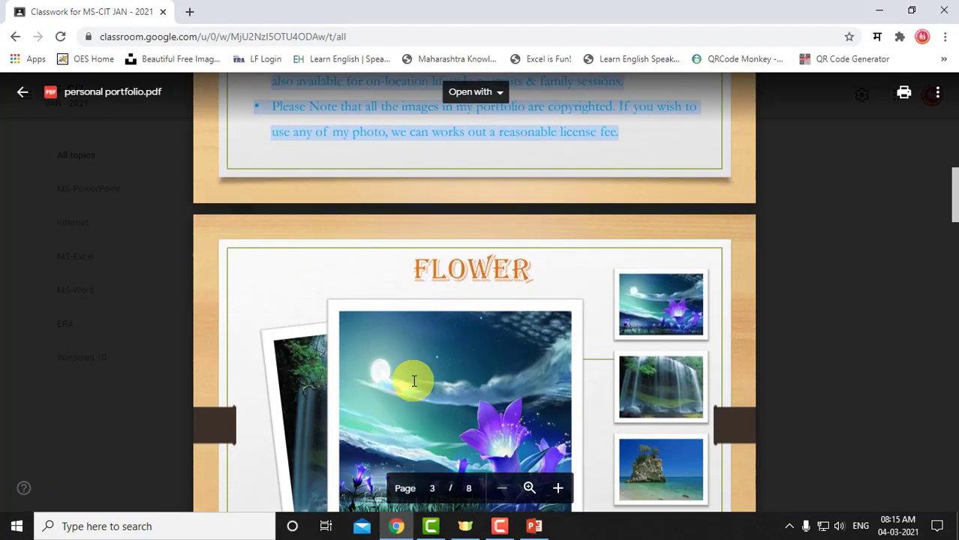
scroll(413, 381, "down", 1)
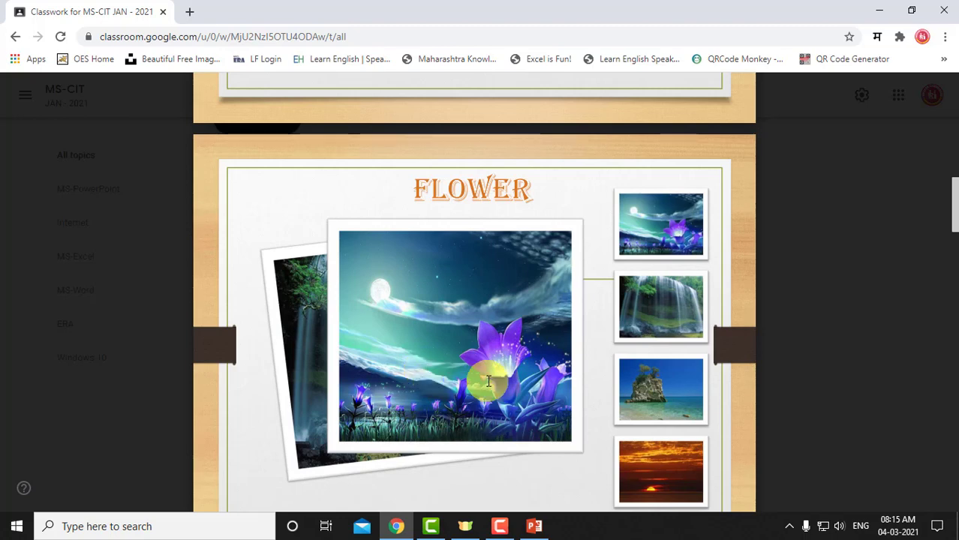
scroll(488, 380, "down", 1)
scroll(489, 380, "down", 2)
scroll(488, 381, "down", 2)
scroll(488, 381, "down", 2)
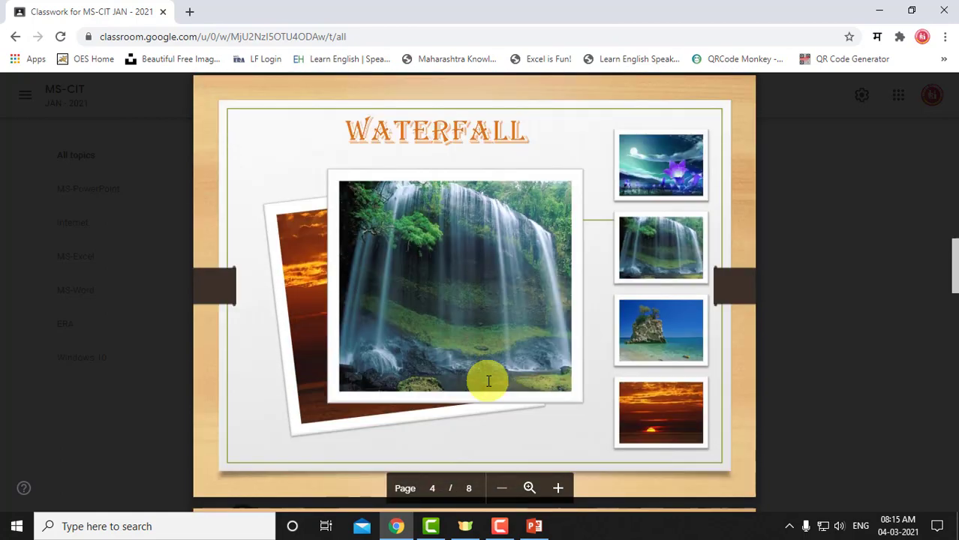
scroll(489, 381, "down", 2)
scroll(488, 381, "down", 2)
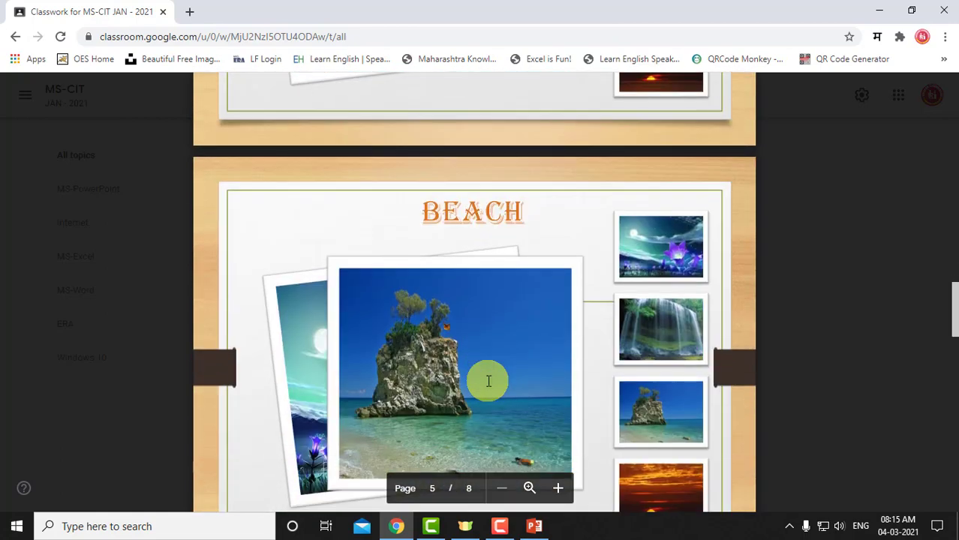
scroll(489, 381, "up", 3)
scroll(489, 381, "up", 3)
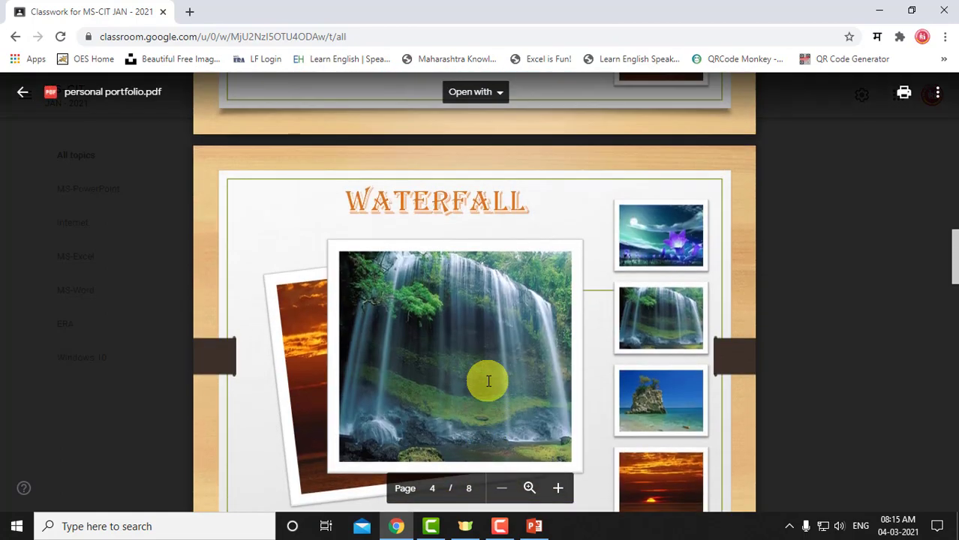
scroll(479, 382, "down", 5)
scroll(479, 378, "down", 2)
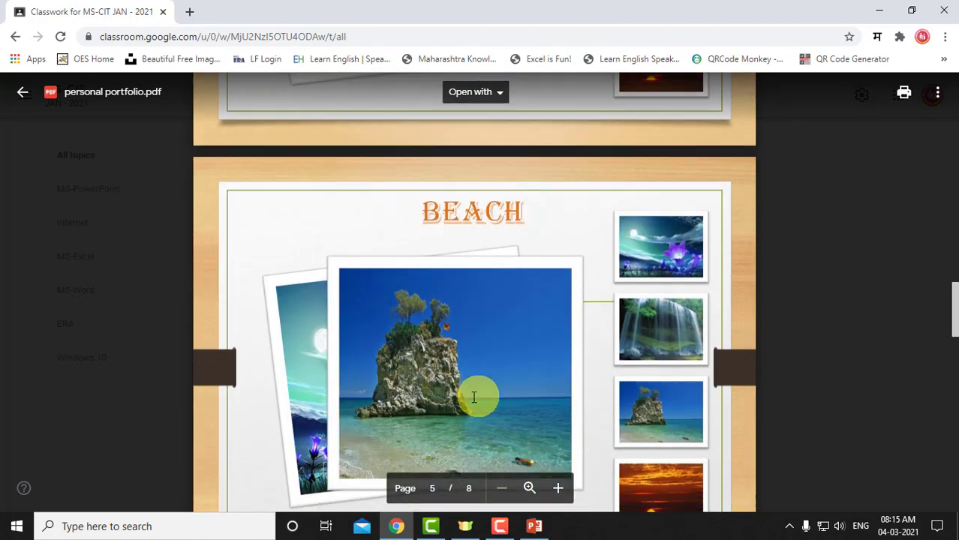
scroll(450, 389, "down", 5)
scroll(450, 376, "down", 3)
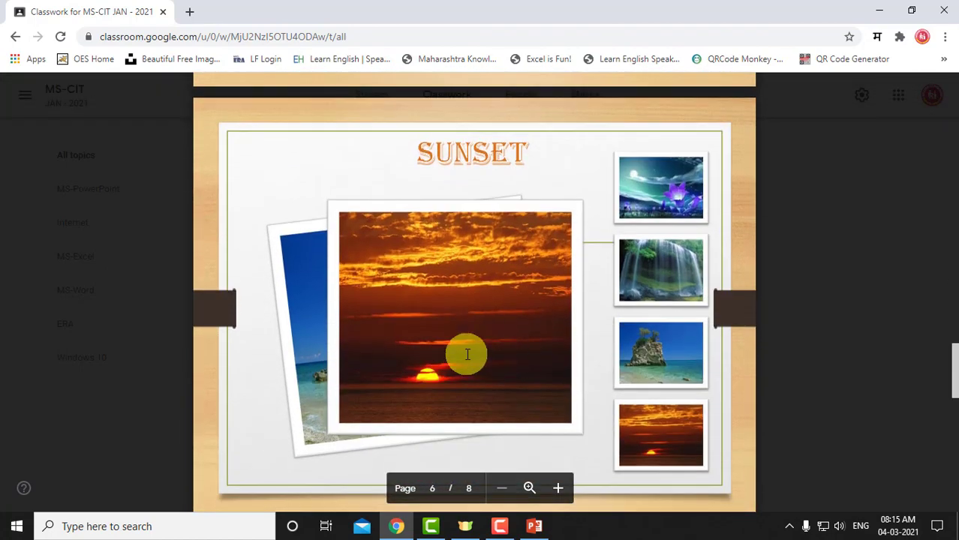
scroll(466, 354, "up", 6)
scroll(467, 354, "up", 4)
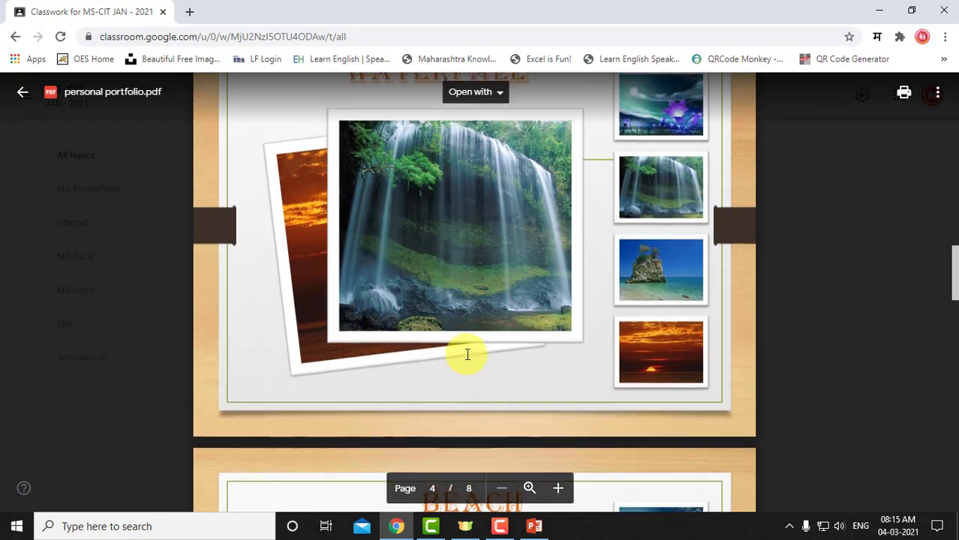
scroll(466, 354, "up", 3)
scroll(467, 353, "down", 3)
scroll(467, 351, "down", 1)
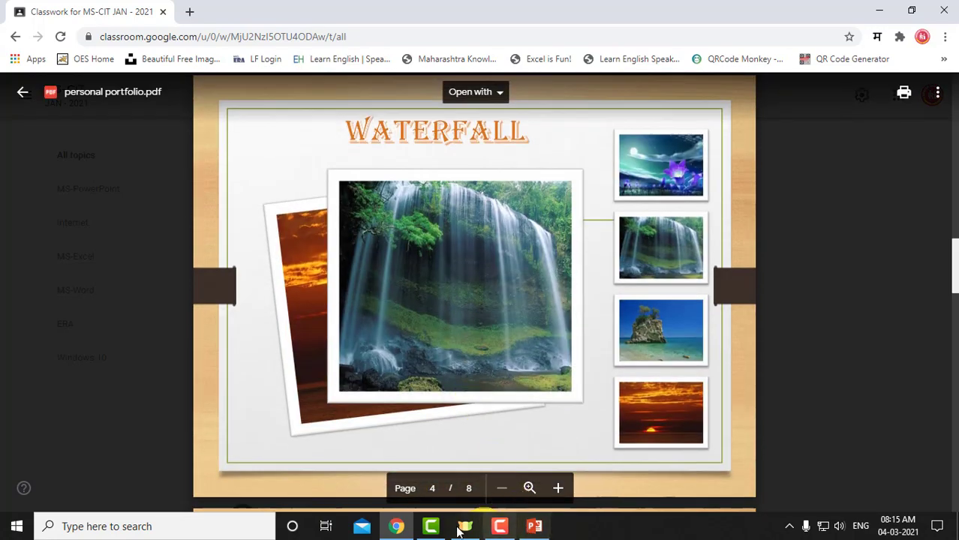
left_click(534, 526)
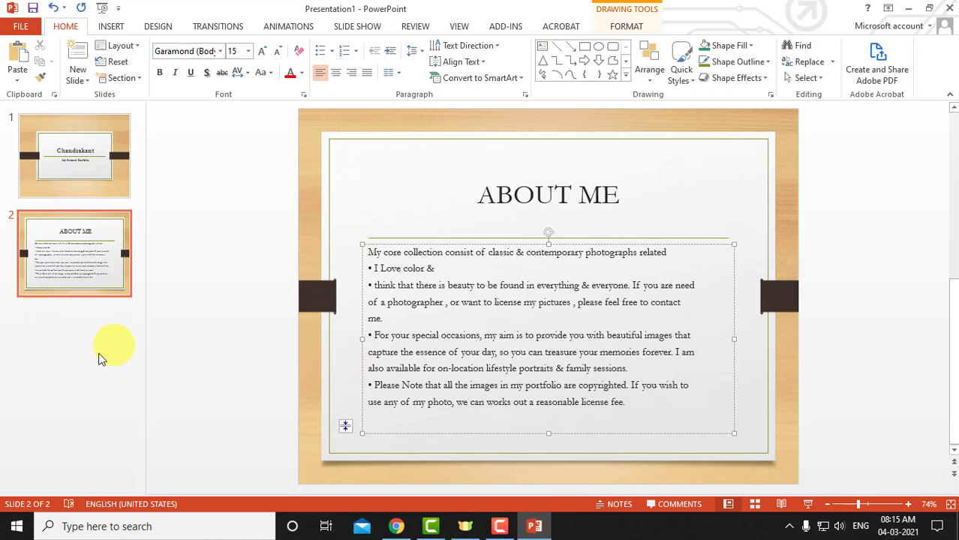
Add a Title Only slide as slide 3 and drag its title placeholder's bottom edge up to shorten it
left_click(82, 75)
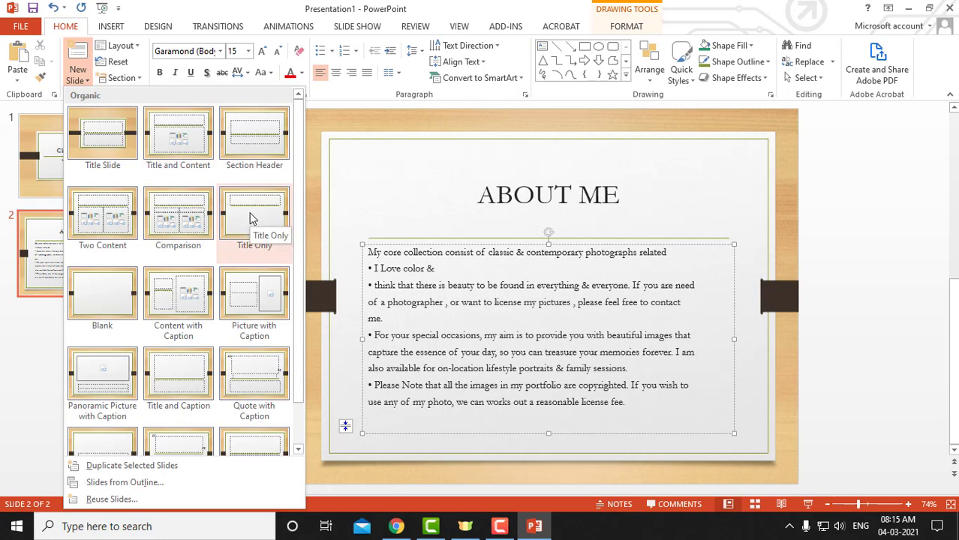
left_click(252, 218)
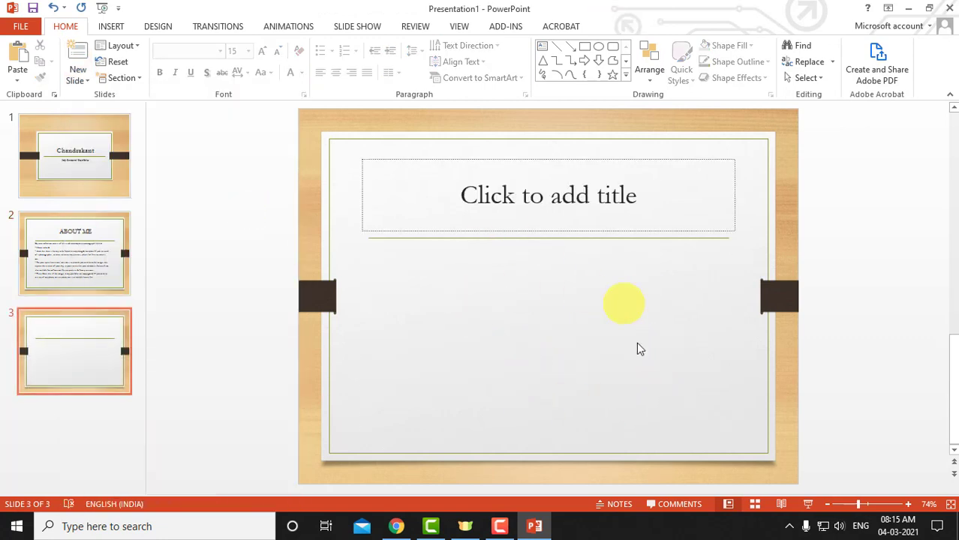
left_click(550, 198)
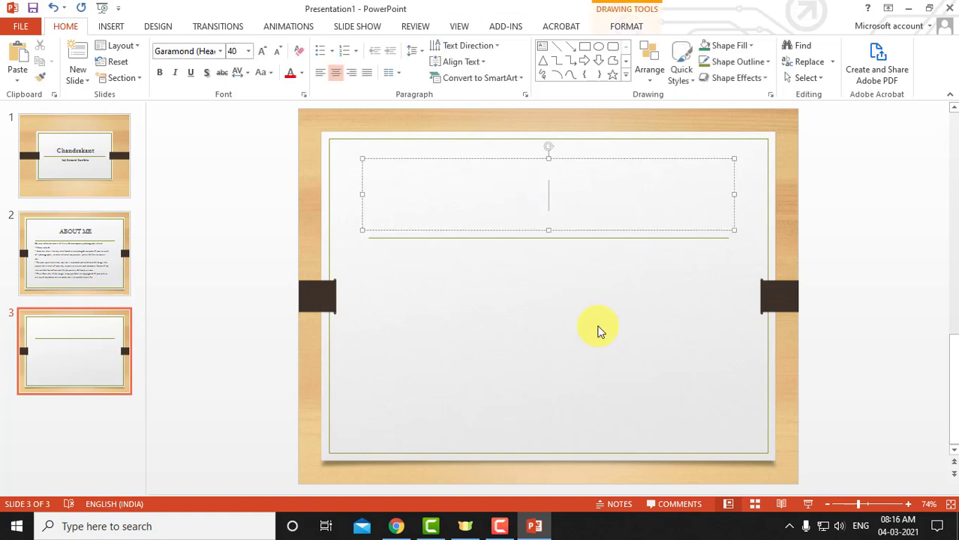
left_click(546, 228)
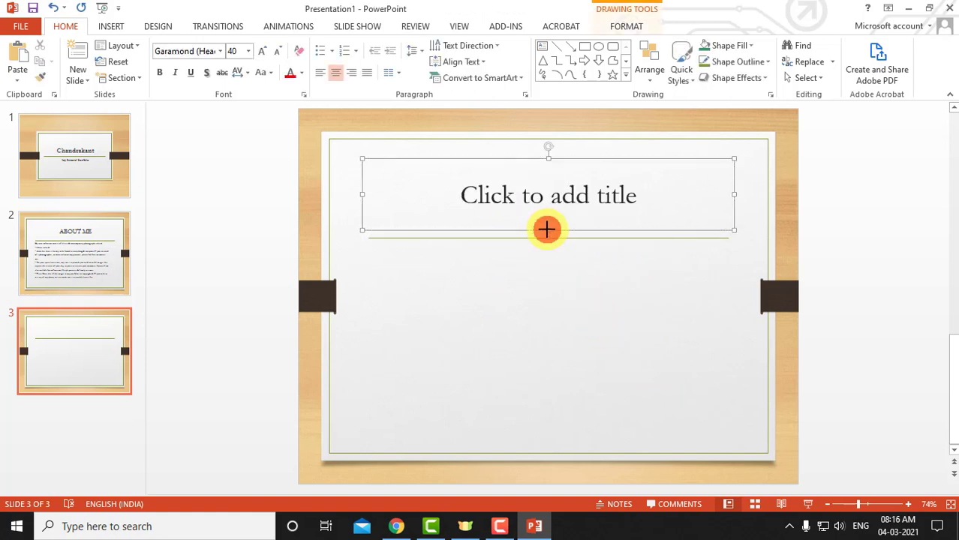
left_click_drag(546, 229, 545, 192)
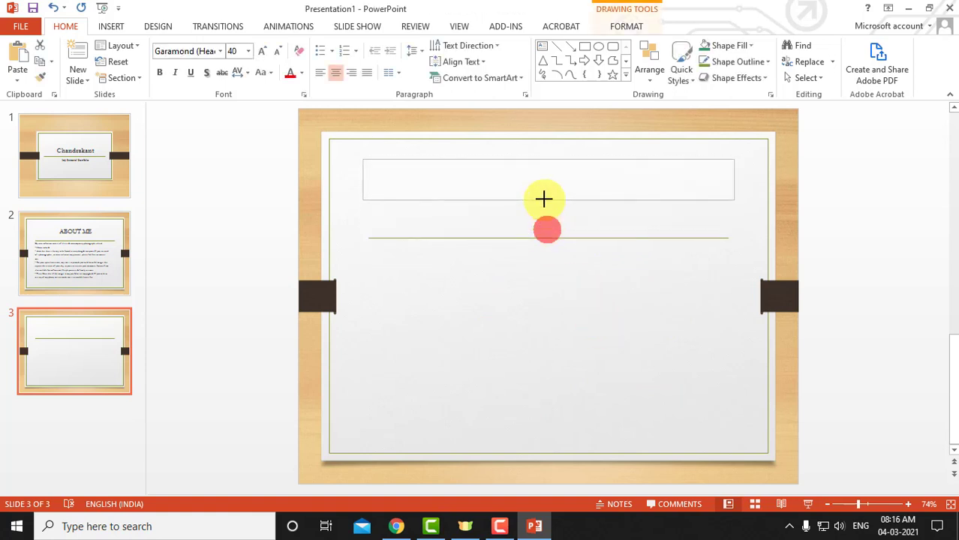
left_click(538, 236)
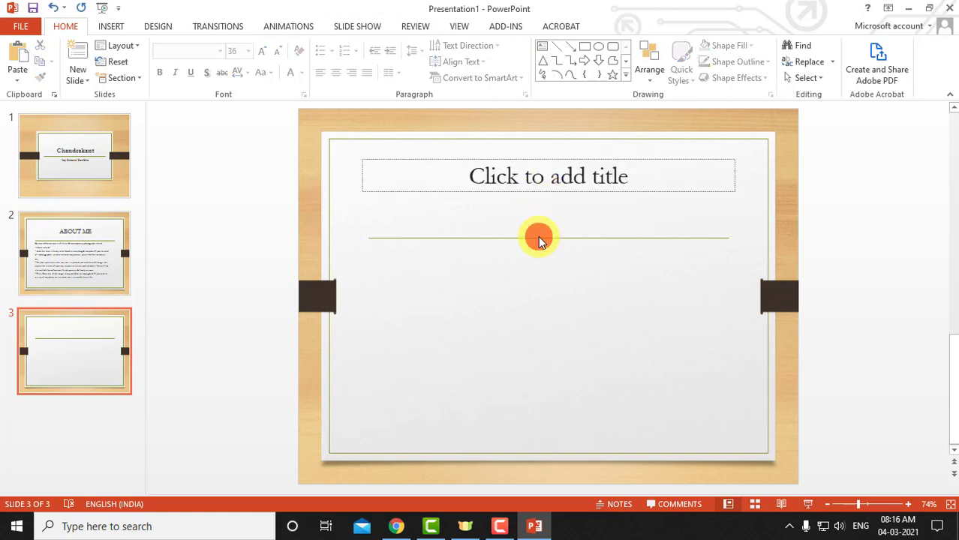
left_click(532, 172)
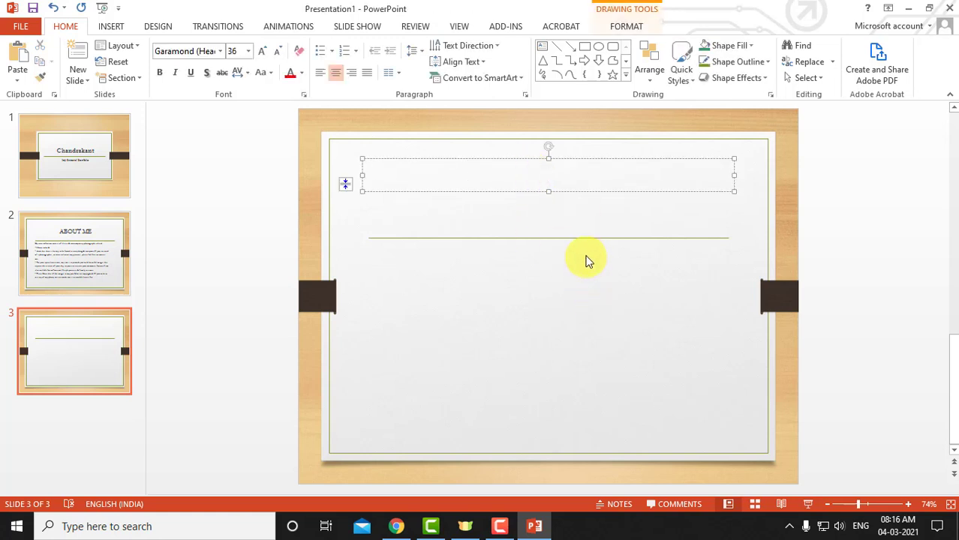
key("alt+Tab")
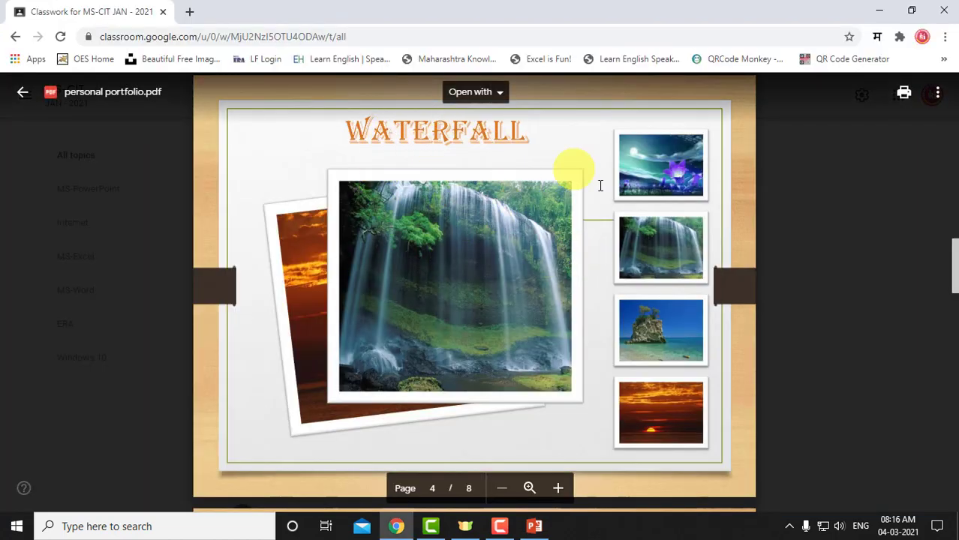
key("alt+Tab")
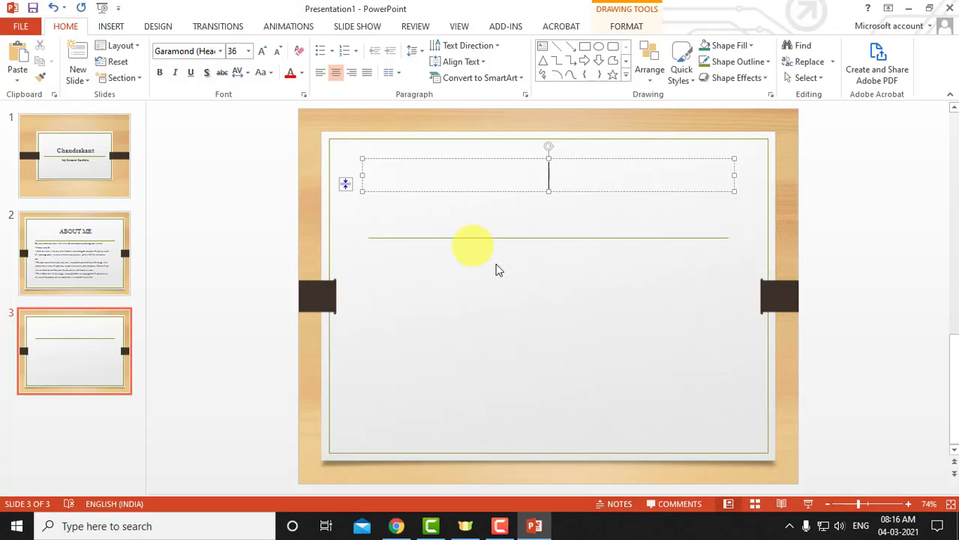
left_click(497, 282)
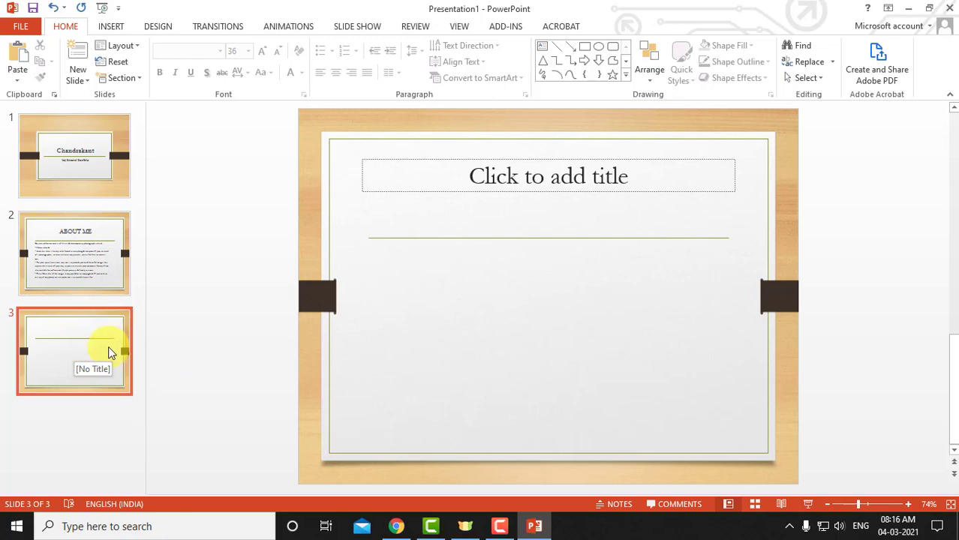
left_click(130, 42)
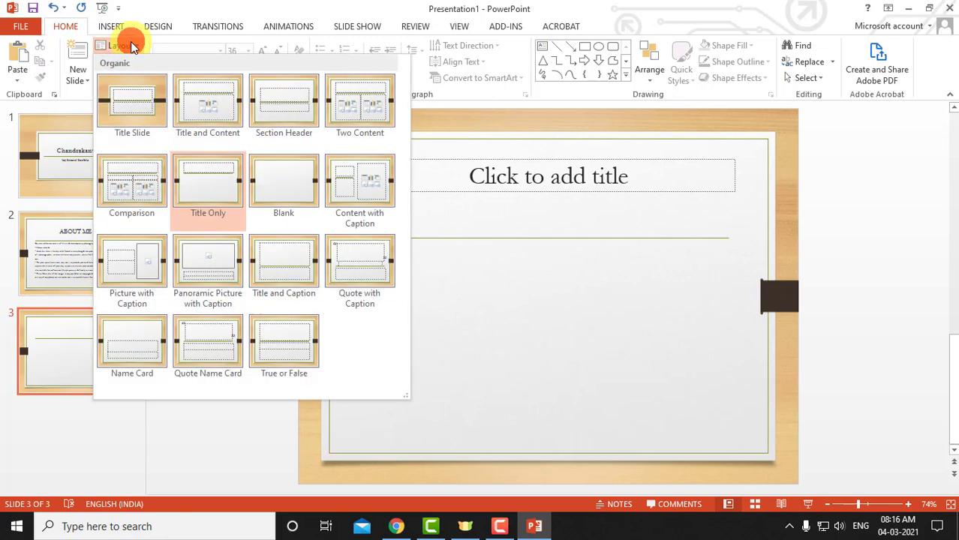
Switch slide 3 to the Blank layout and draw a text box near its top-left
left_click(285, 177)
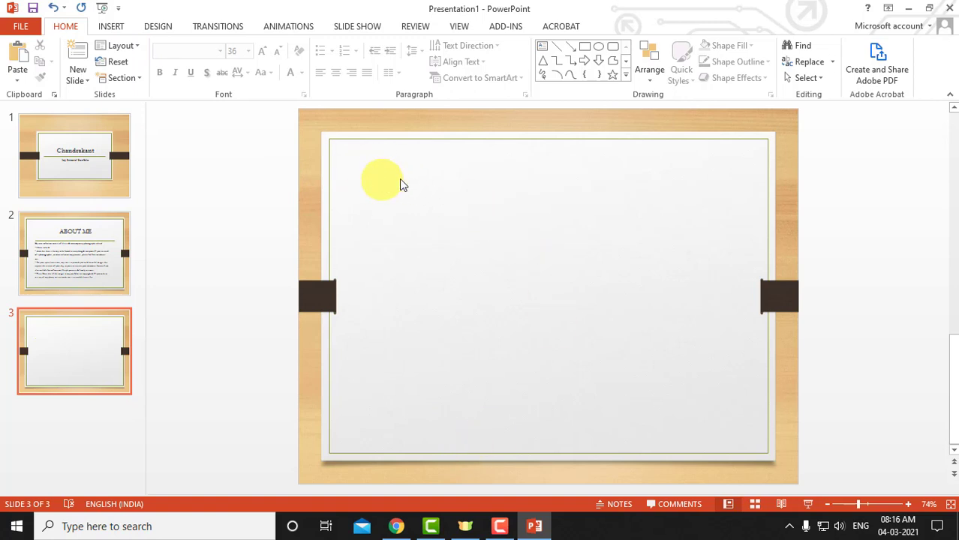
left_click(545, 51)
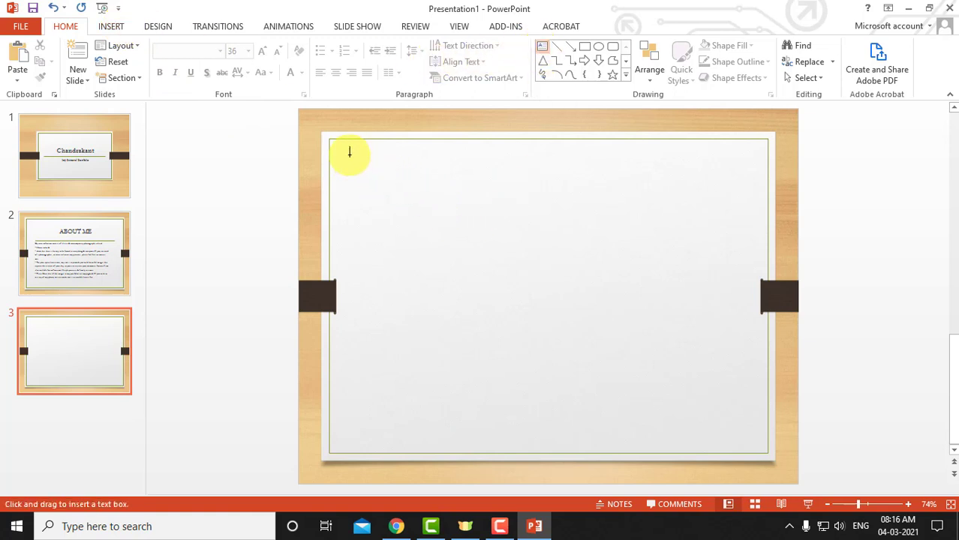
left_click_drag(350, 156, 530, 191)
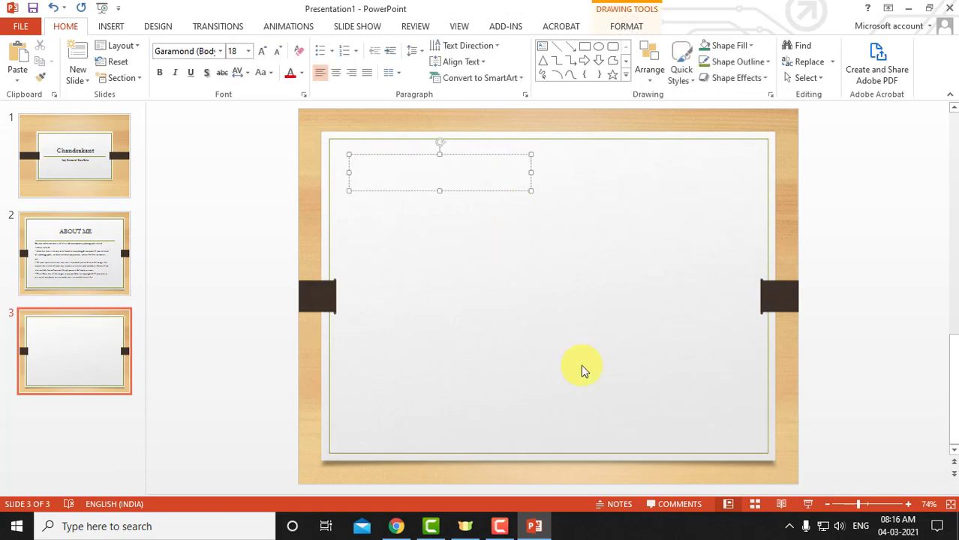
Check the FLOWER page layout in the reference portfolio PDF, then return to slide 3
key("alt+Tab")
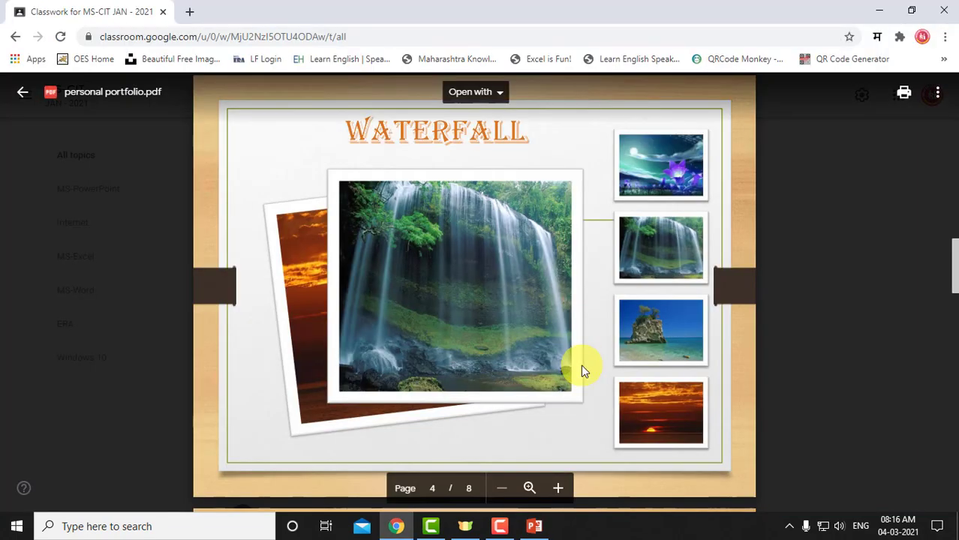
scroll(580, 364, "up", 2)
scroll(581, 365, "up", 5)
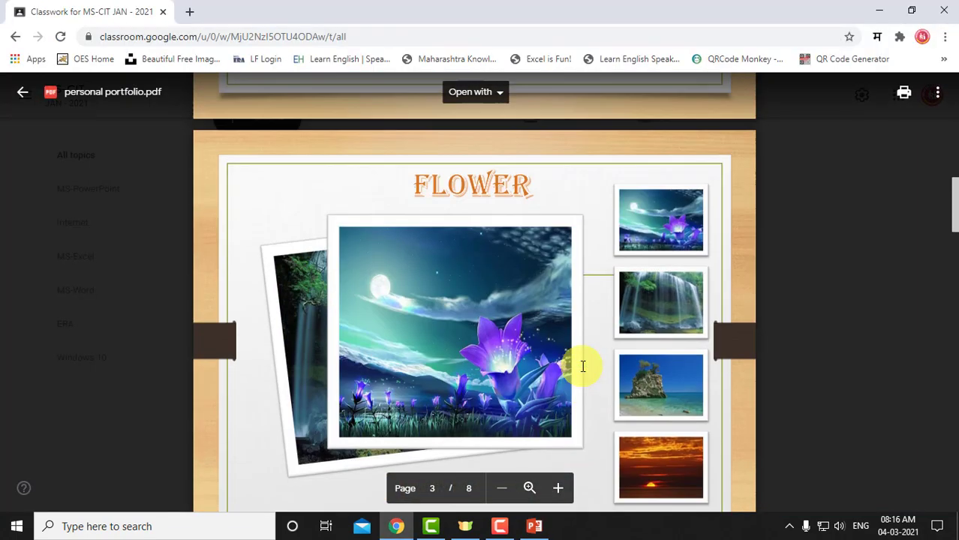
scroll(582, 366, "up", 3)
scroll(583, 367, "down", 3)
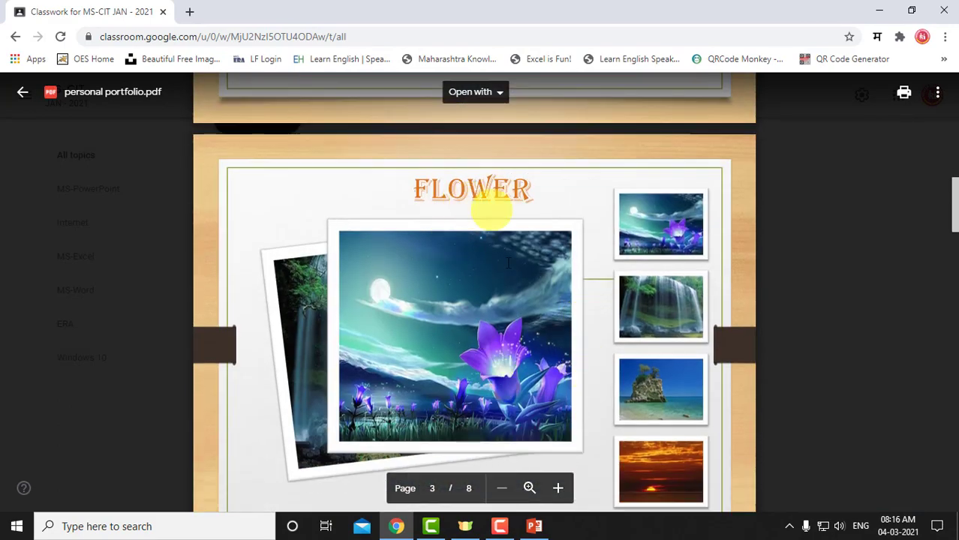
key("alt+Tab")
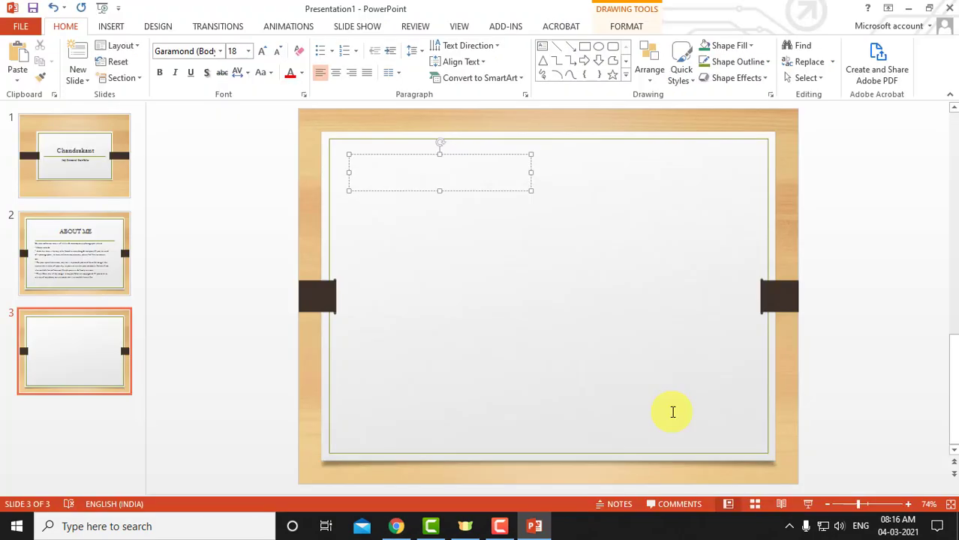
Type FLOWER in the text box and delete an accidentally inserted WordArt placeholder
type("FLOWER")
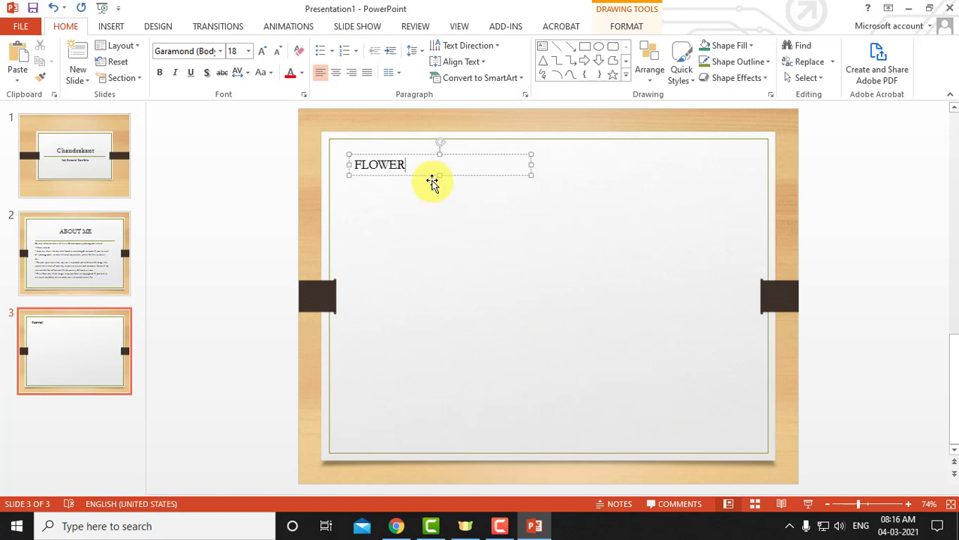
left_click(397, 156)
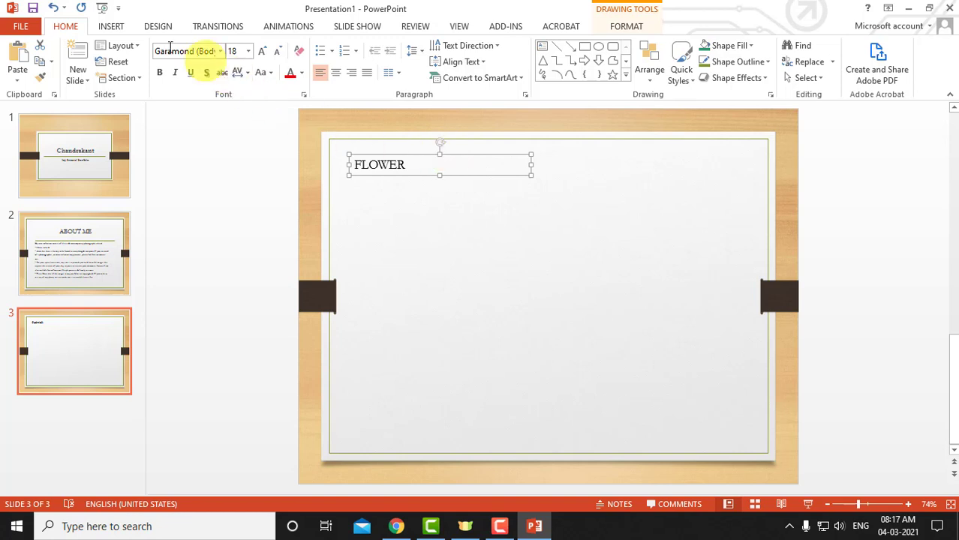
left_click(113, 27)
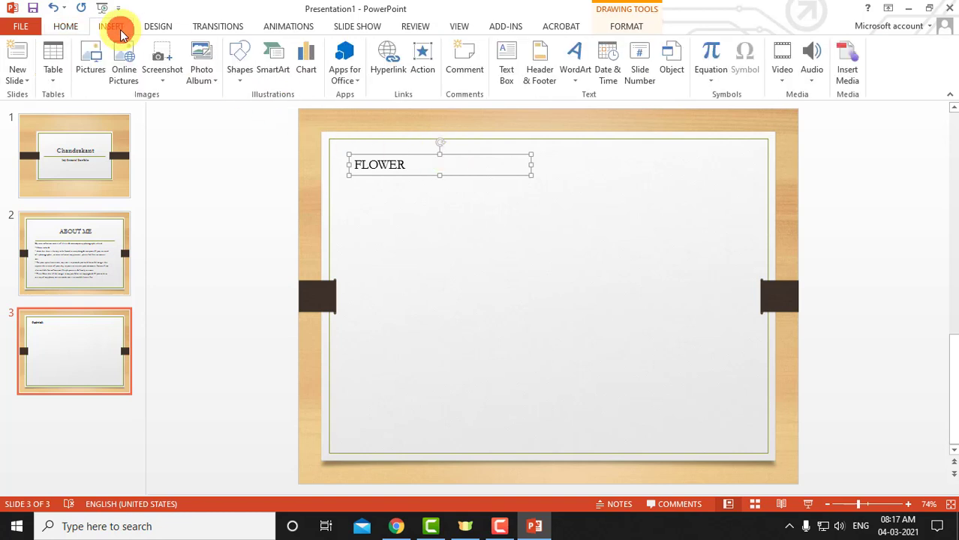
left_click(575, 64)
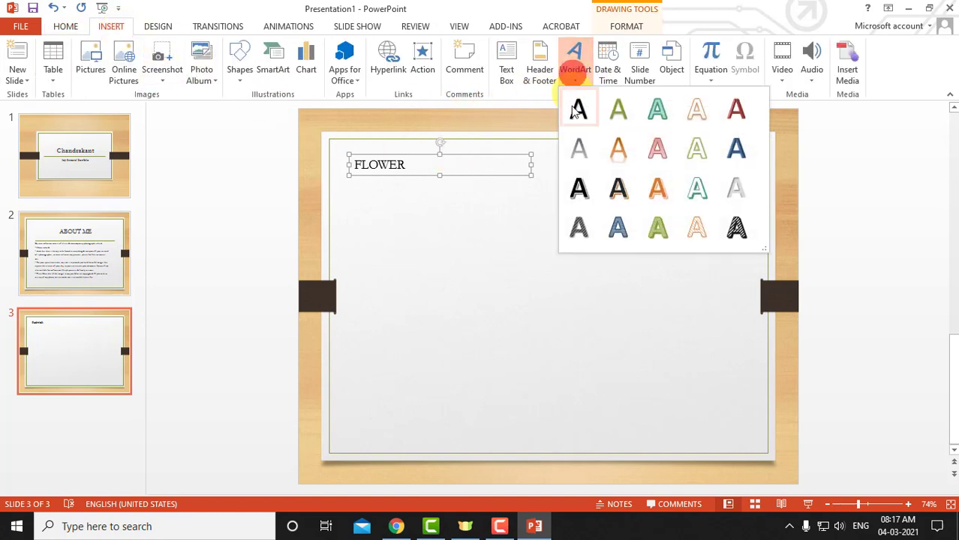
left_click(617, 148)
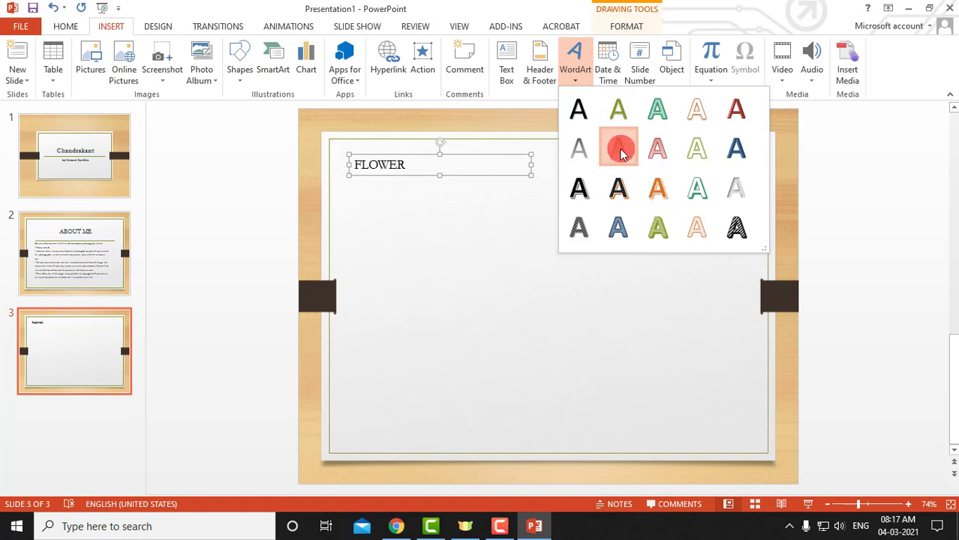
left_click_drag(567, 272, 560, 156)
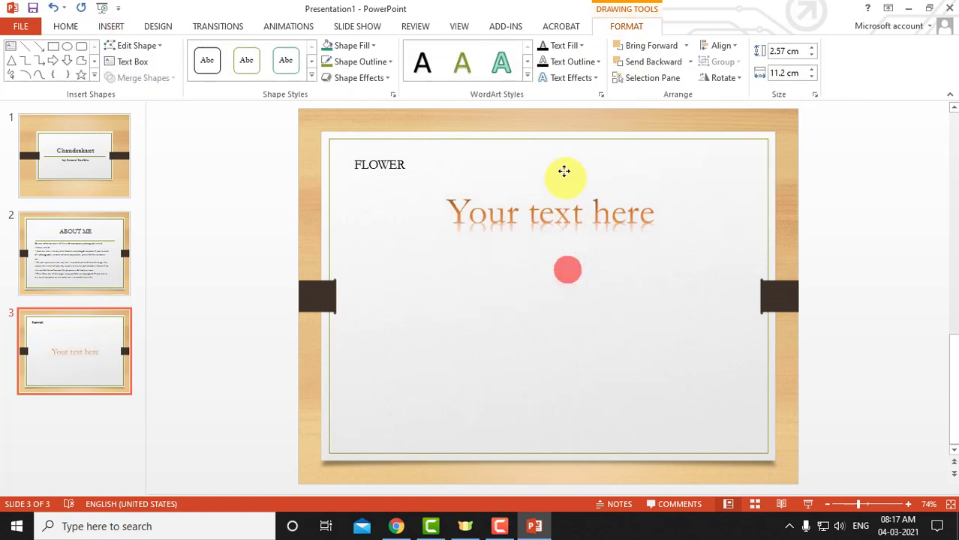
left_click(366, 164)
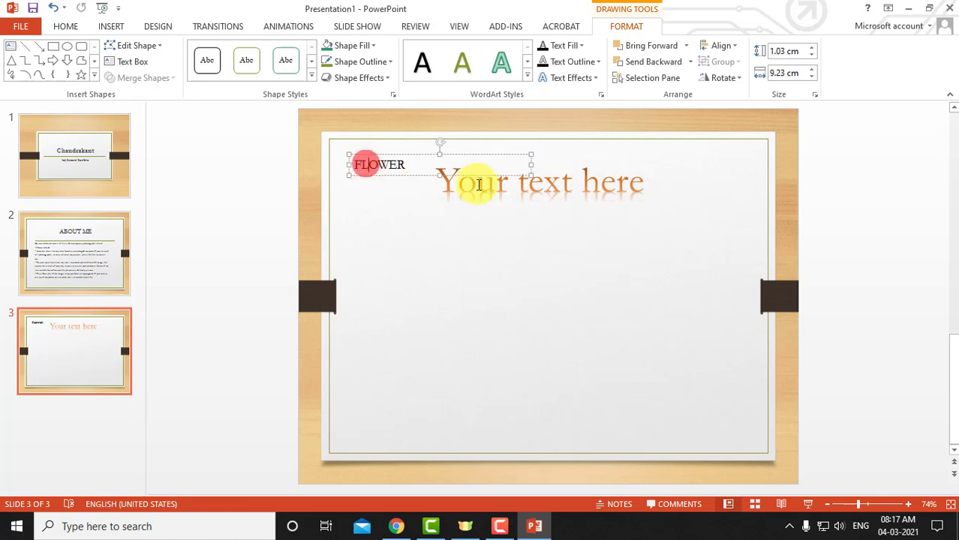
left_click(484, 204)
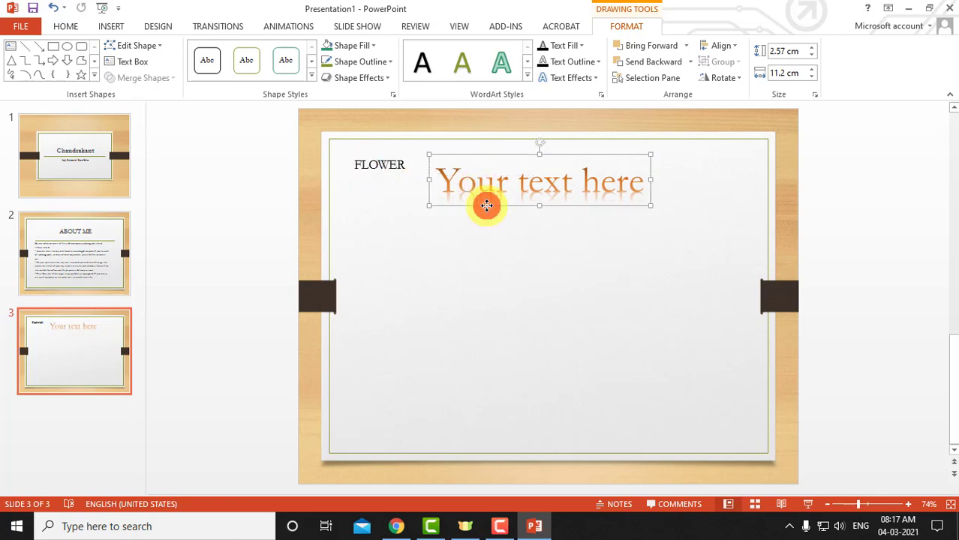
key("Delete")
left_click(375, 164)
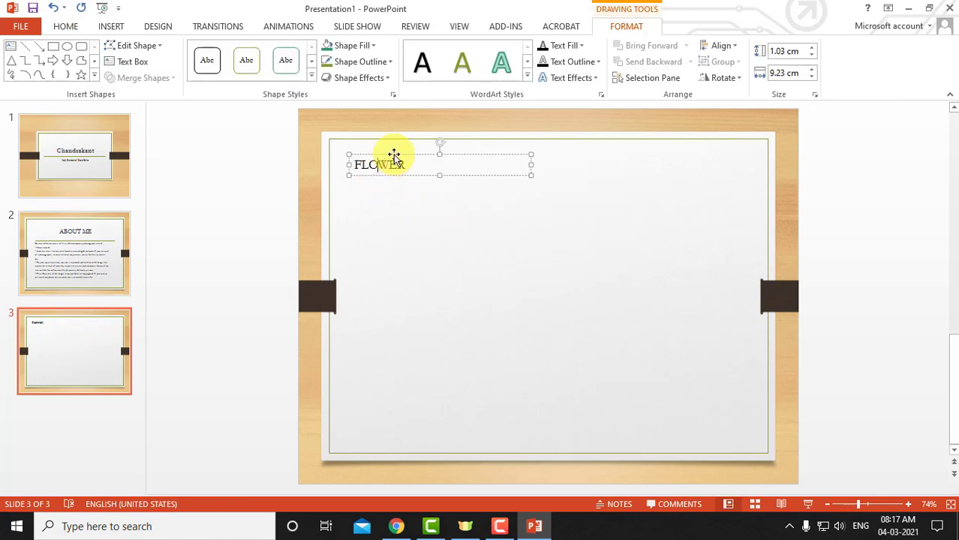
Give FLOWER the orange outlined WordArt style and enlarge it to 36 pt
left_click(394, 154)
left_click(462, 62)
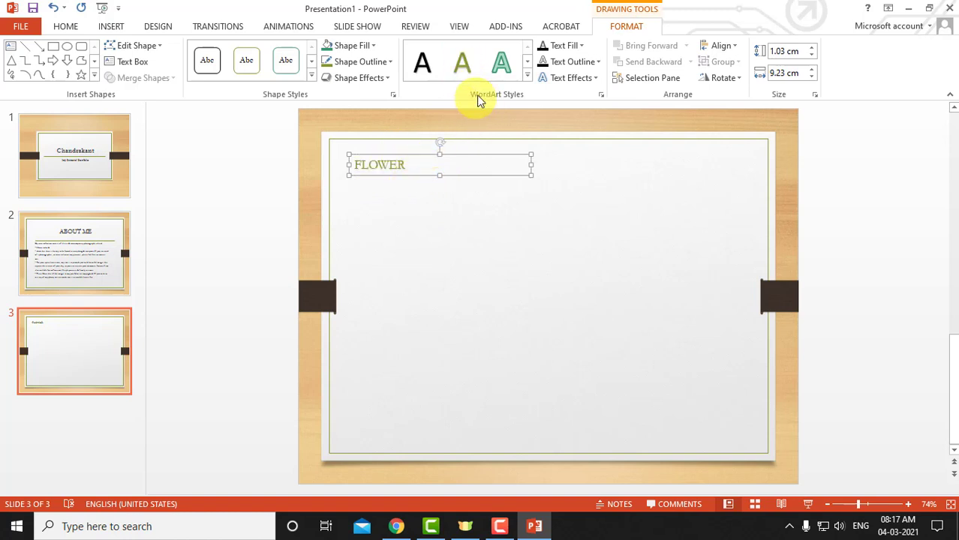
left_click(526, 80)
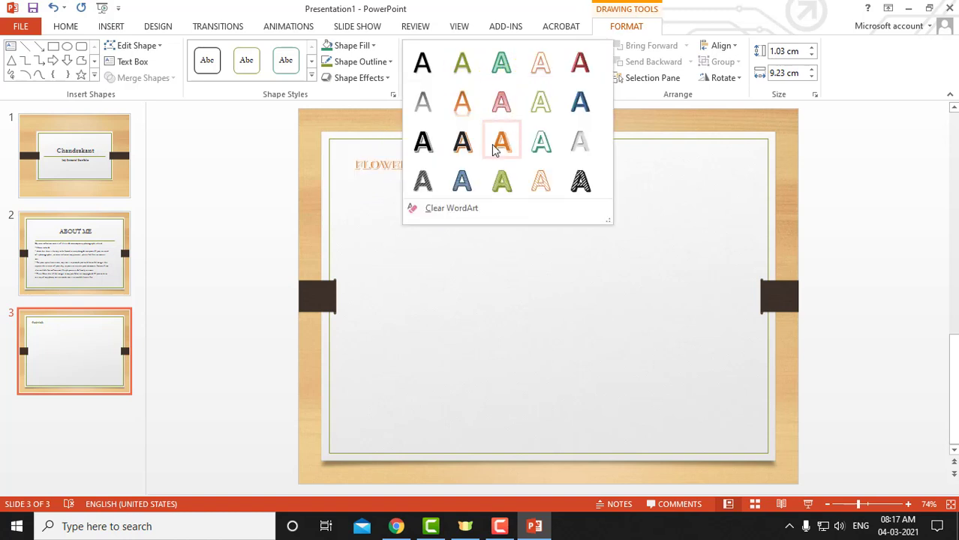
left_click(462, 105)
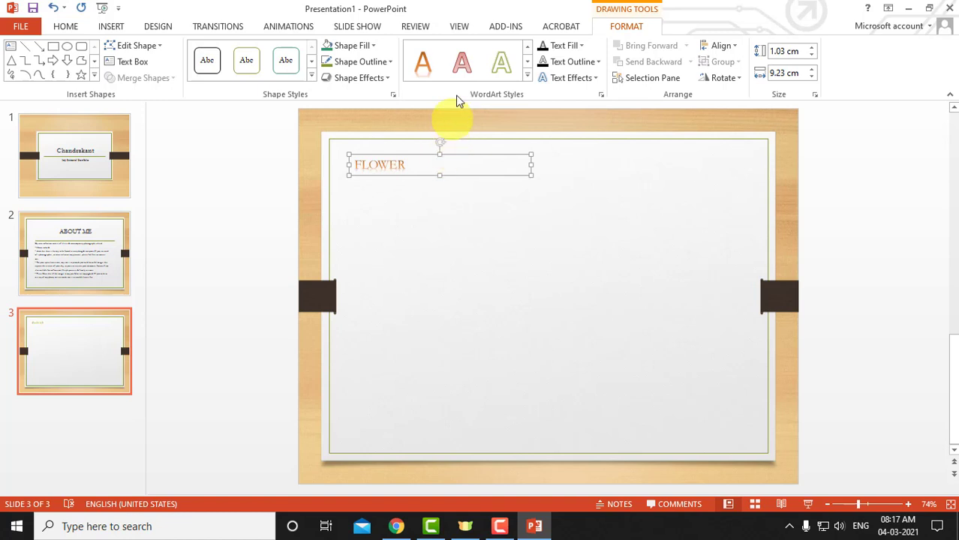
left_click(65, 26)
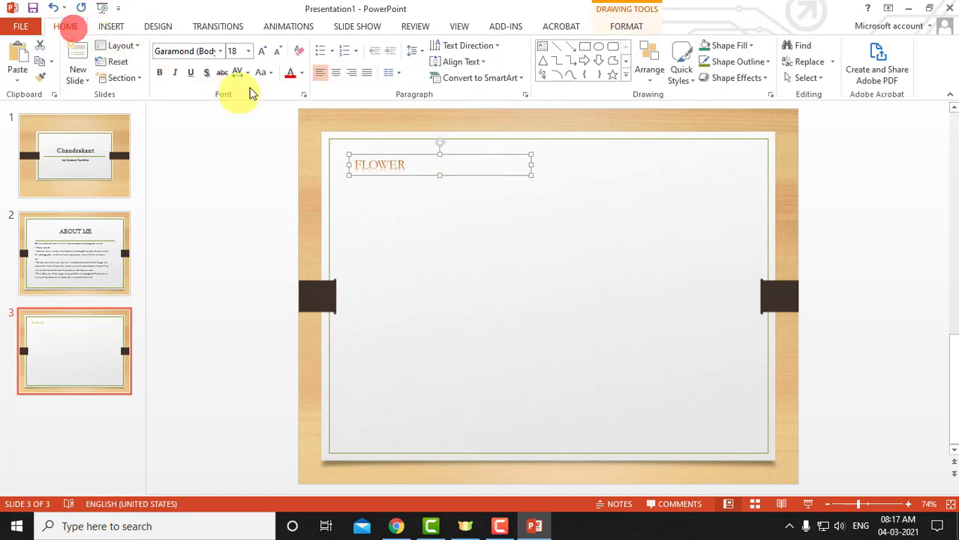
left_click(267, 52)
left_click(267, 53)
left_click(266, 53)
left_click(266, 53)
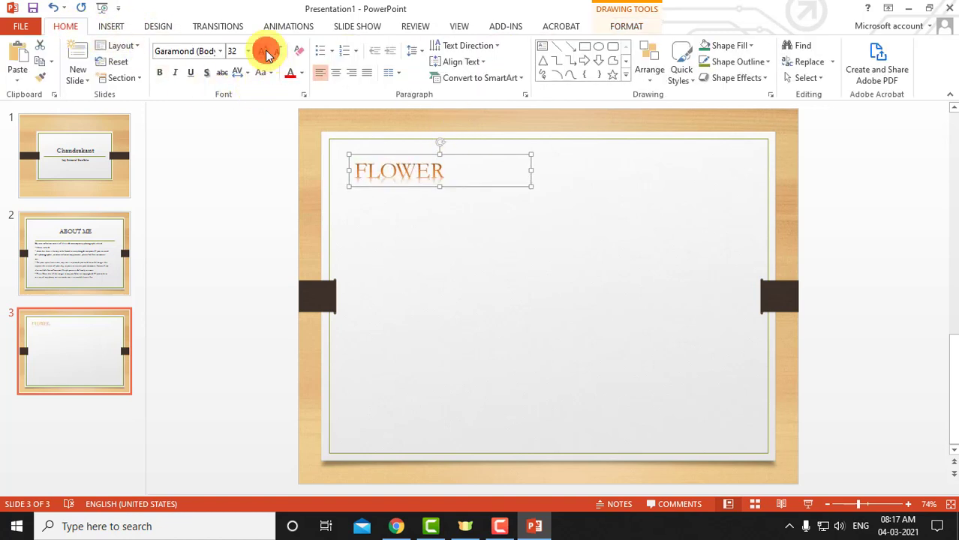
left_click(266, 52)
left_click(491, 230)
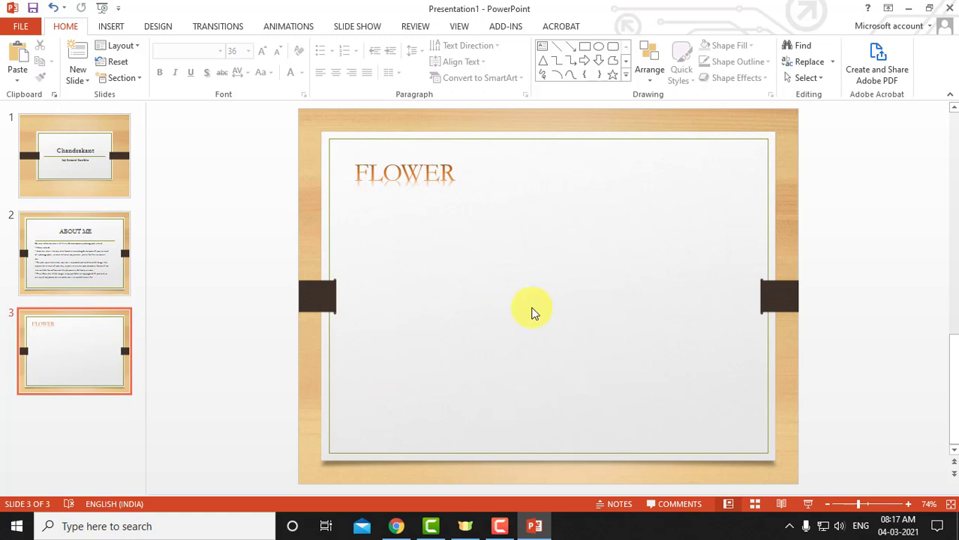
Browse to the Personal Portfolio image folder under MS-CIT ACTIVITIES, showing files as large thumbnails
left_click(113, 28)
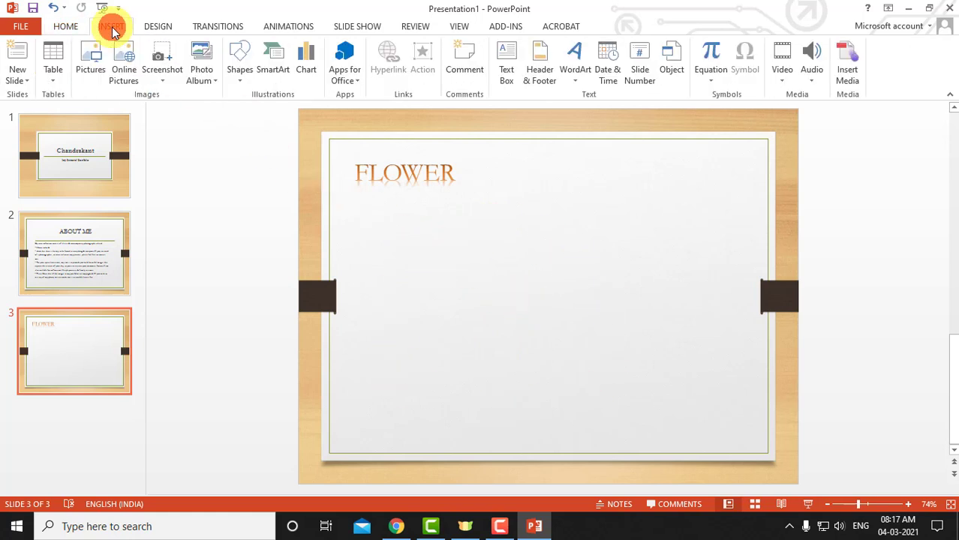
left_click(95, 71)
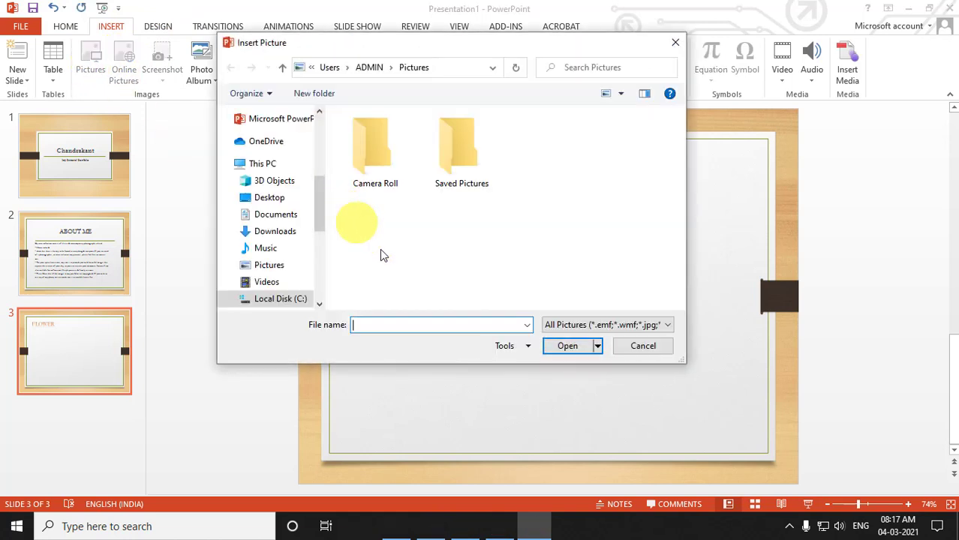
left_click_drag(319, 204, 321, 279)
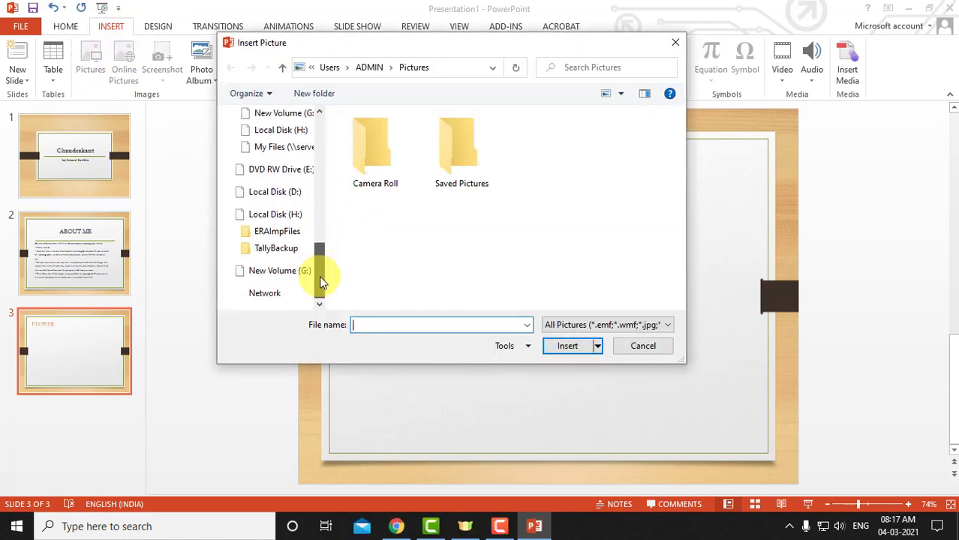
left_click(289, 148)
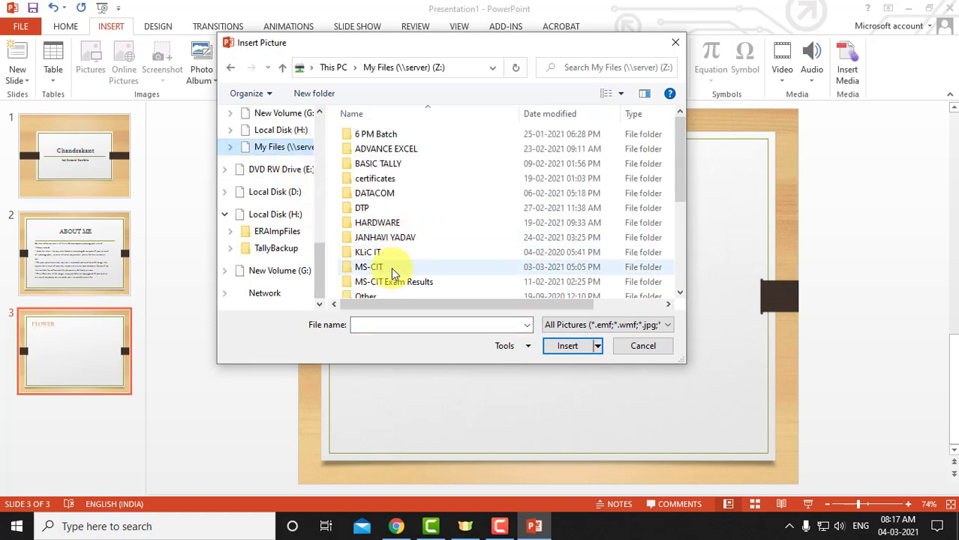
double_click(381, 267)
left_click(413, 198)
double_click(414, 197)
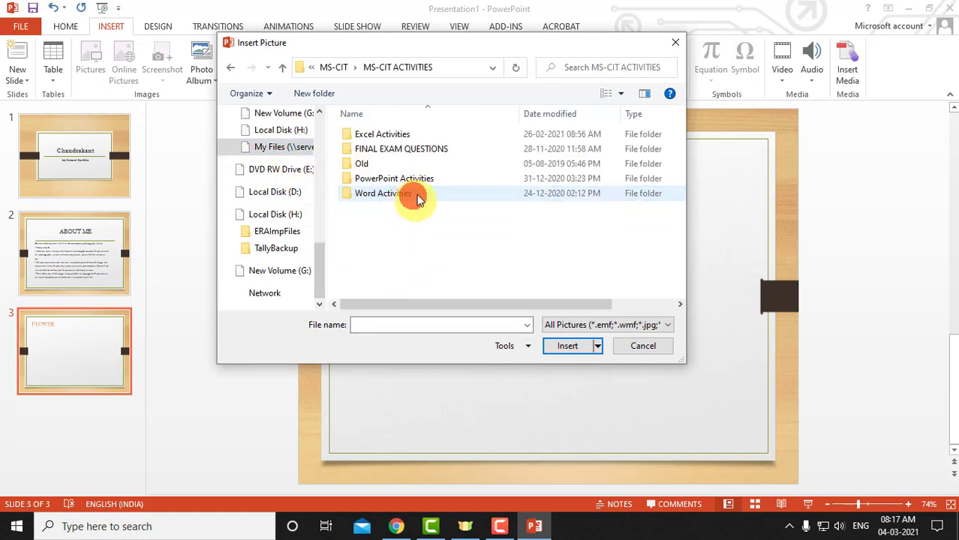
double_click(417, 177)
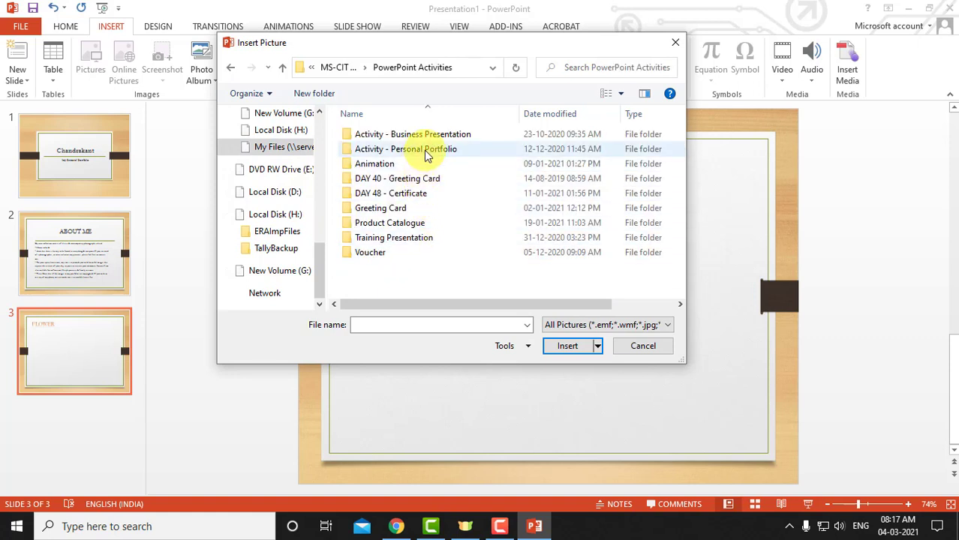
double_click(424, 150)
double_click(397, 138)
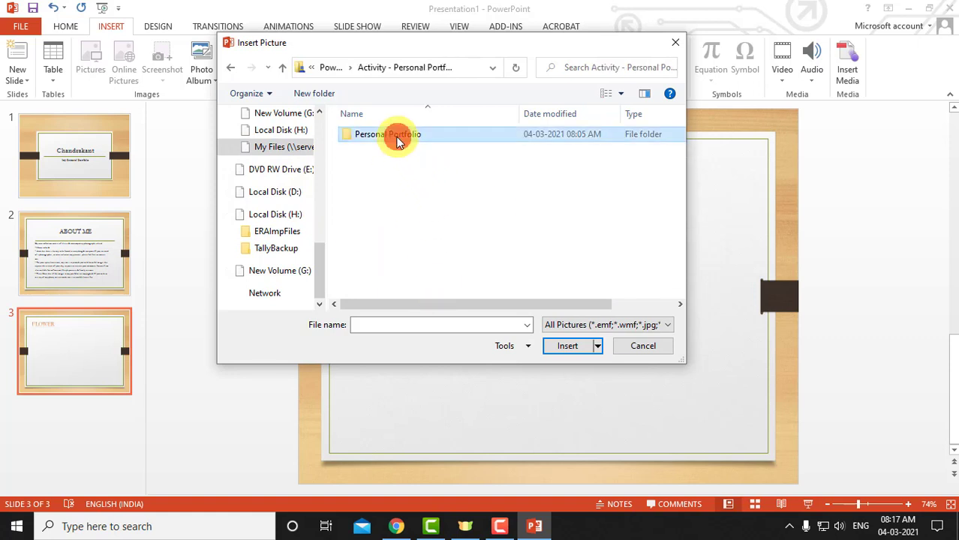
left_click(621, 95)
left_click(667, 41)
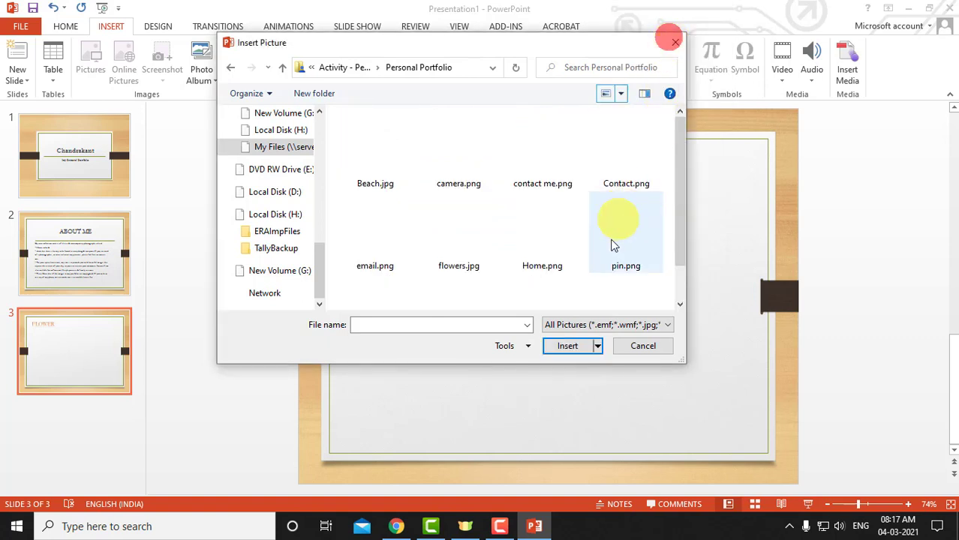
left_click_drag(682, 205, 691, 243)
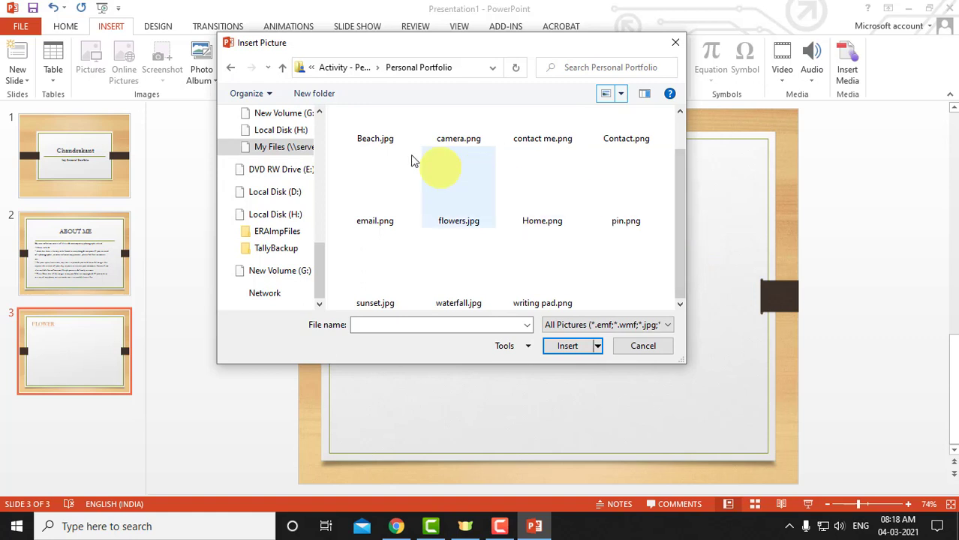
Select Beach.jpg, flowers.jpg, waterfall.jpg and sunset.jpg and insert them onto the slide
left_click(374, 124)
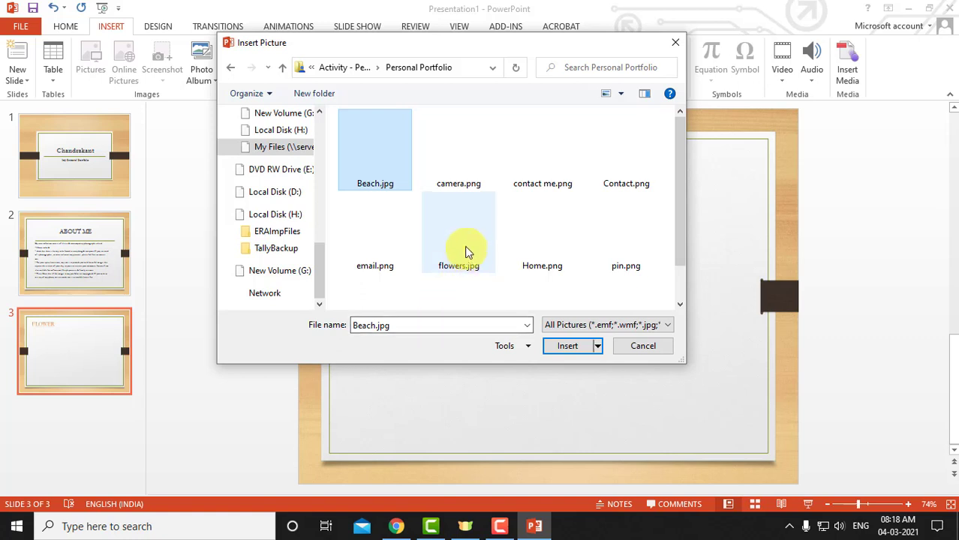
left_click(465, 250, "ctrl")
left_click_drag(677, 241, 683, 296)
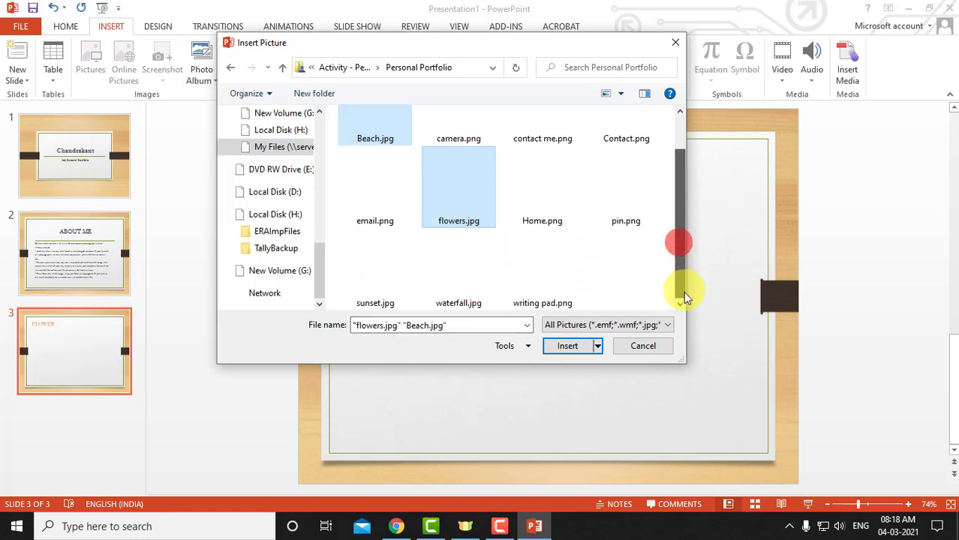
left_click(456, 271, "ctrl")
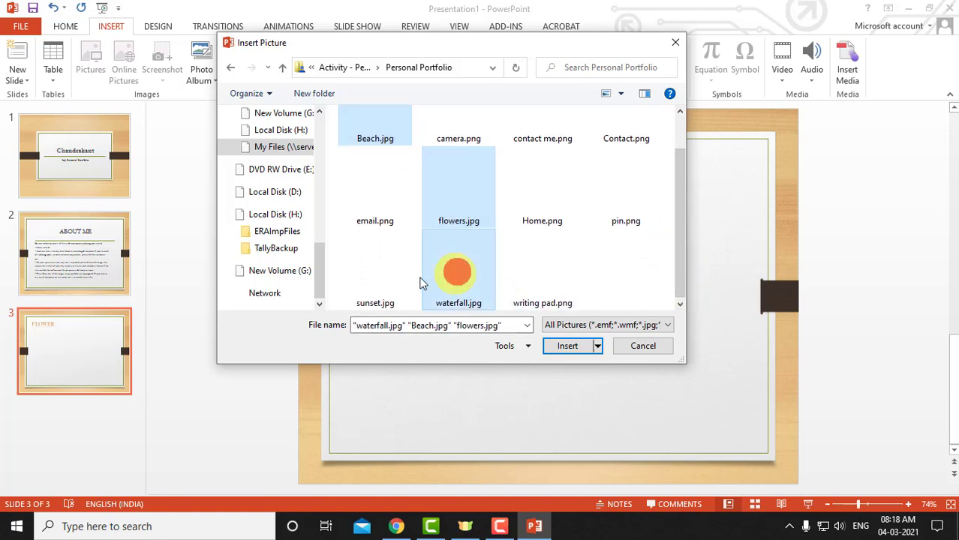
left_click(382, 281, "ctrl")
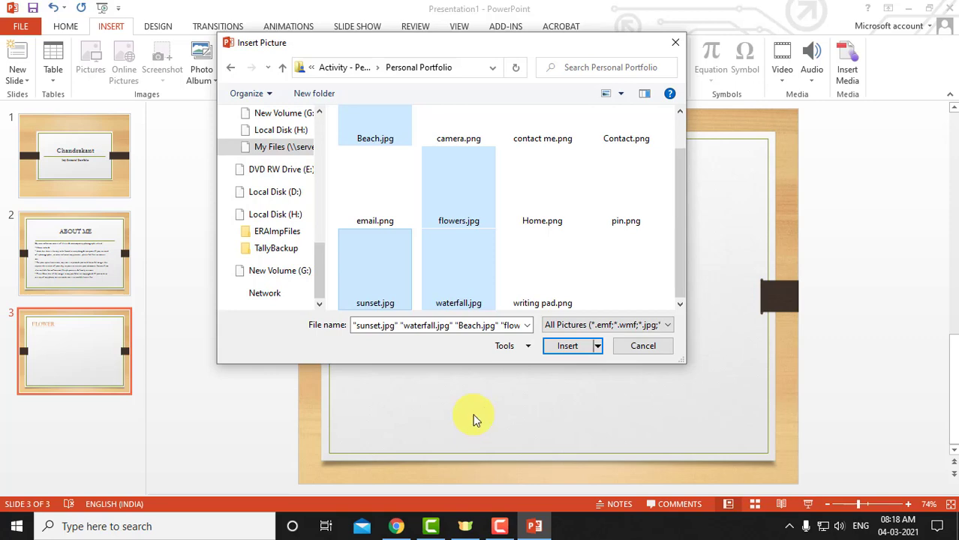
left_click(568, 347)
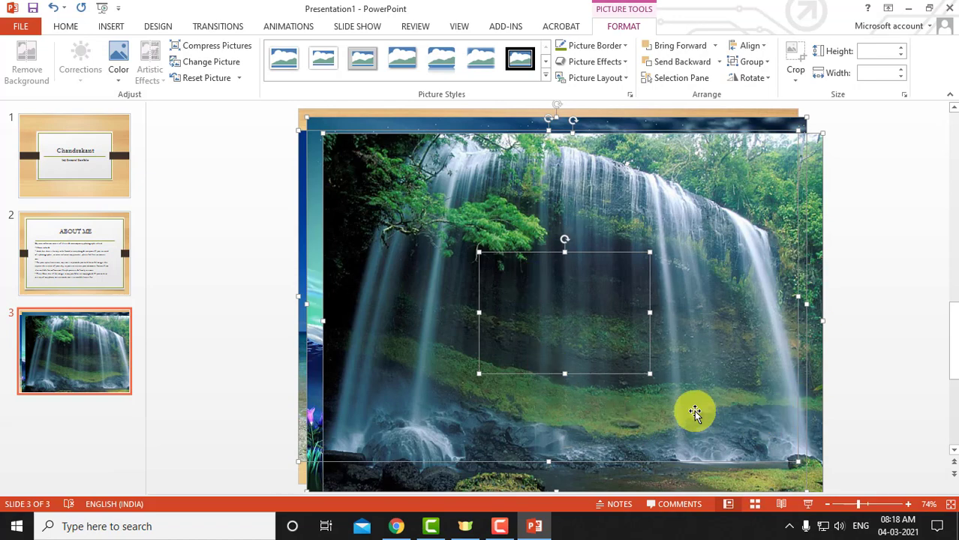
Shrink the inserted waterfall, sunset, flower and island pictures with their corner handles
left_click(861, 213)
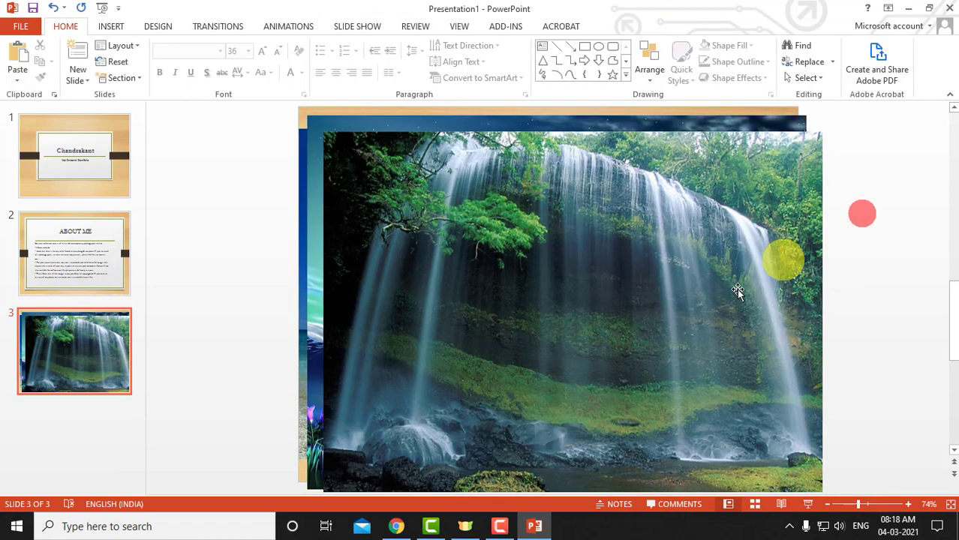
left_click(719, 306)
mouse_move(822, 131)
left_mouse_down()
mouse_move(627, 259)
mouse_move(458, 398)
left_mouse_up()
left_click(578, 288)
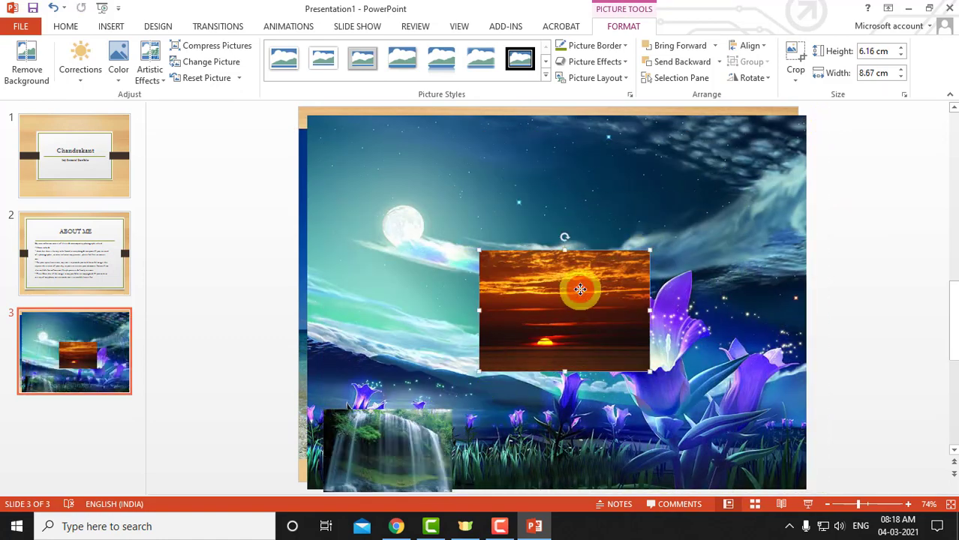
left_click_drag(646, 255, 588, 295)
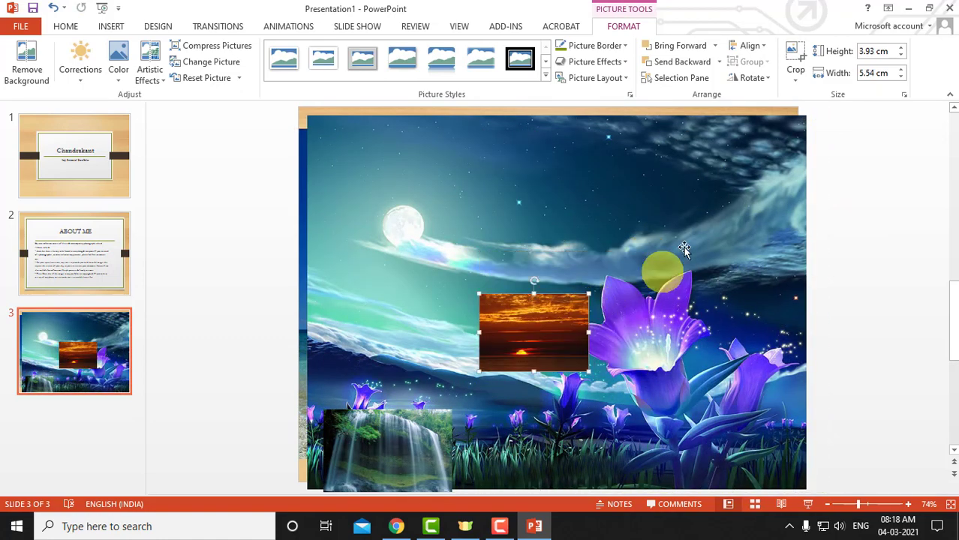
left_click(685, 246)
left_click_drag(806, 114, 478, 433)
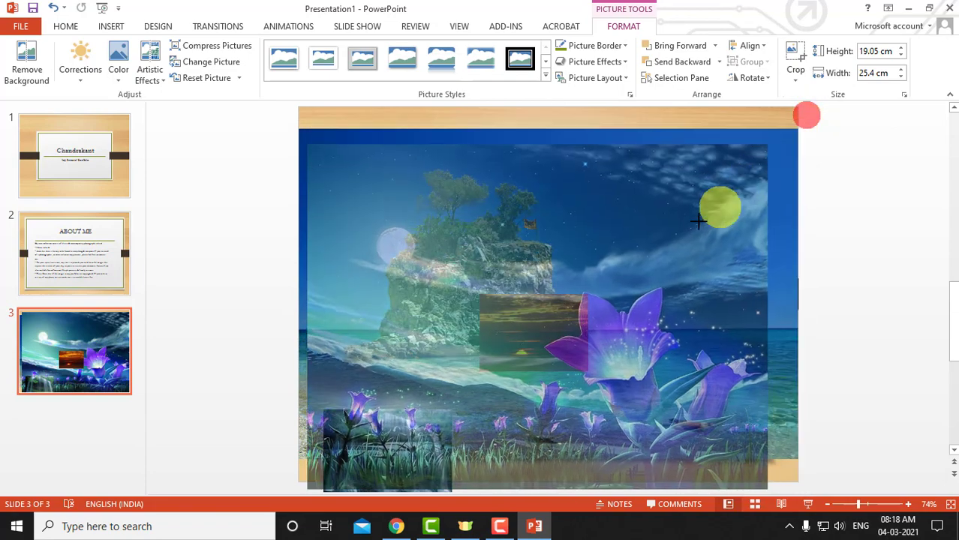
left_click(670, 209)
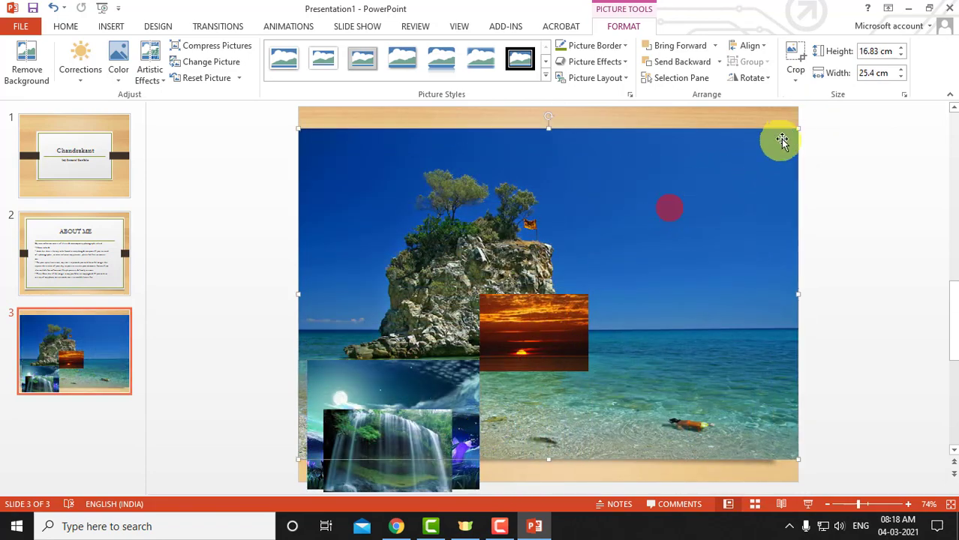
mouse_move(797, 128)
left_mouse_down()
mouse_move(497, 389)
mouse_move(446, 422)
left_mouse_up()
Move the flower picture to the upper right and shrink it to a 2.59 × 3.45 cm thumbnail
left_click_drag(405, 389, 425, 227)
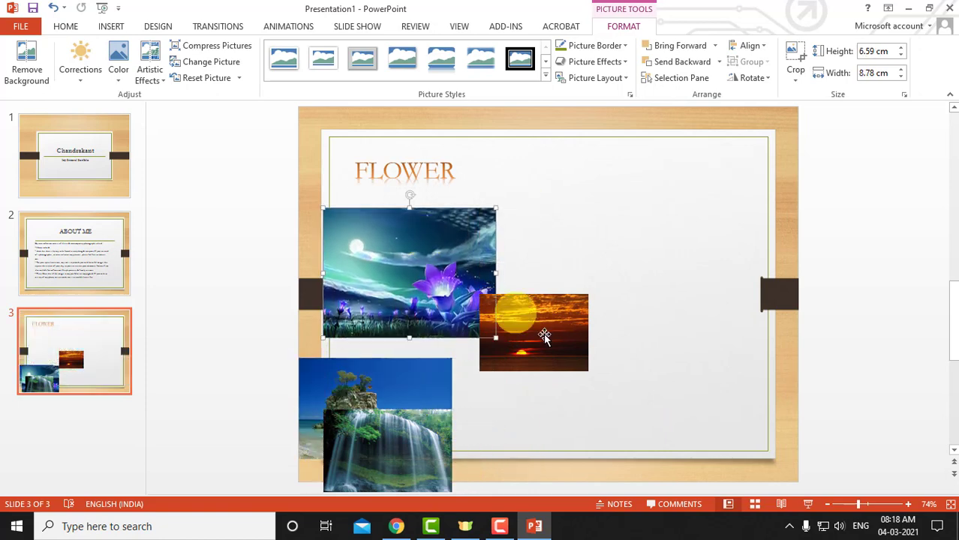
left_click_drag(546, 336, 571, 387)
left_click(412, 427)
left_click(412, 288)
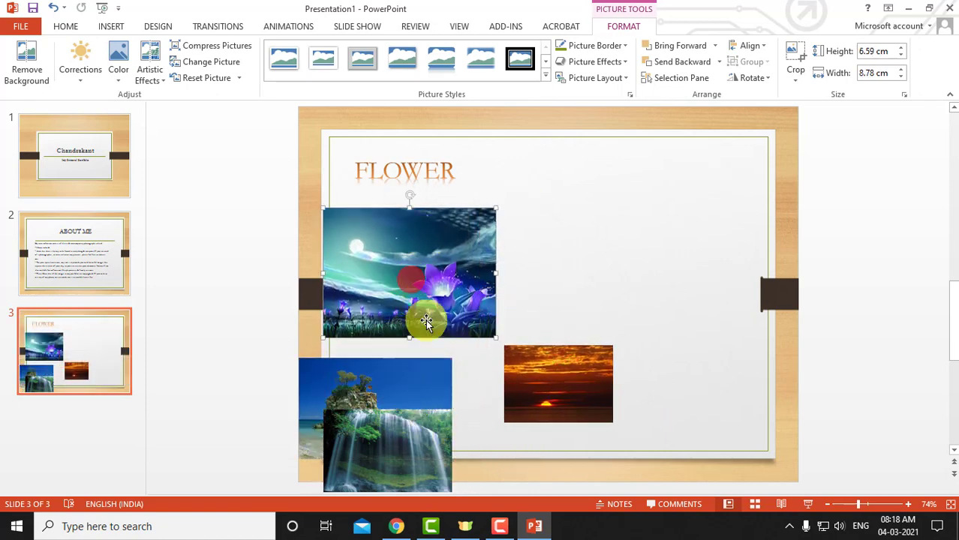
mouse_move(424, 286)
left_mouse_down()
mouse_move(690, 258)
mouse_move(687, 231)
left_mouse_up()
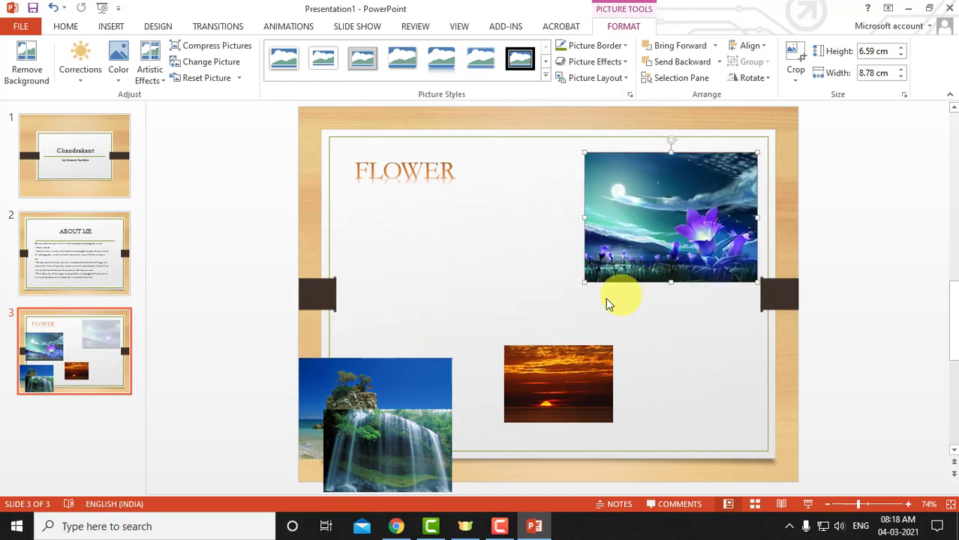
left_click(396, 528)
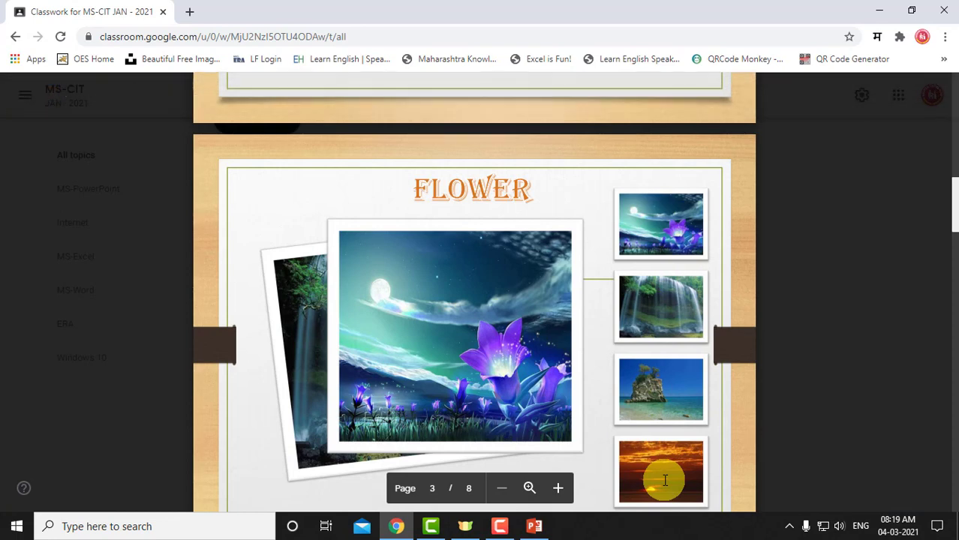
left_click(535, 528)
mouse_move(584, 282)
left_mouse_down()
mouse_move(645, 221)
mouse_move(685, 208)
left_mouse_up()
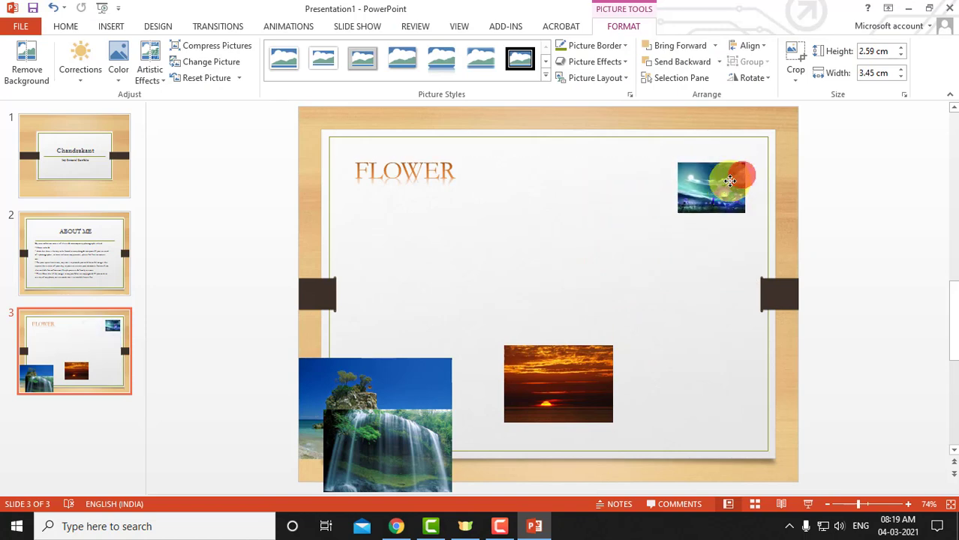
Place the waterfall picture under the flower thumbnail and shrink it to thumbnail size
left_click(400, 528)
left_click(400, 529)
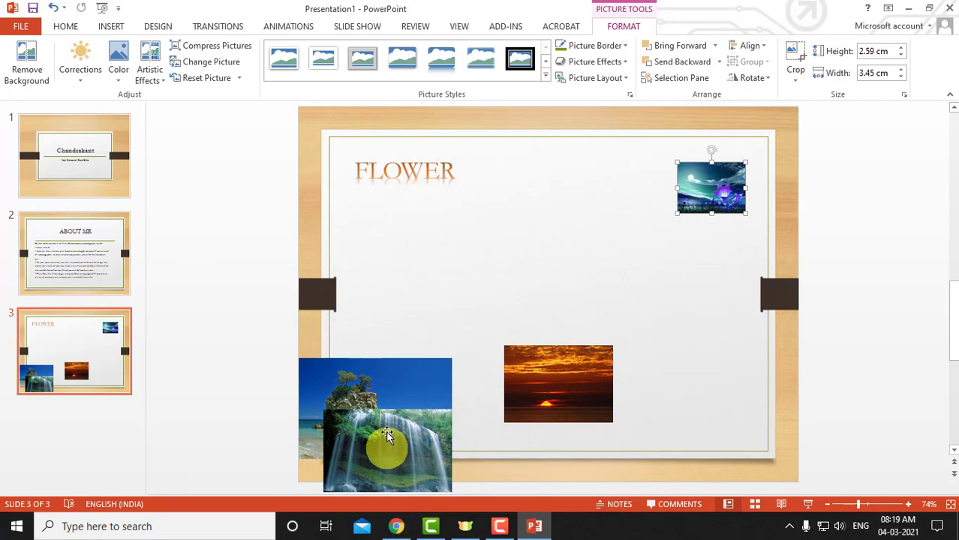
left_click_drag(386, 385, 490, 338)
left_click_drag(420, 390, 550, 330)
left_click_drag(387, 451, 690, 277)
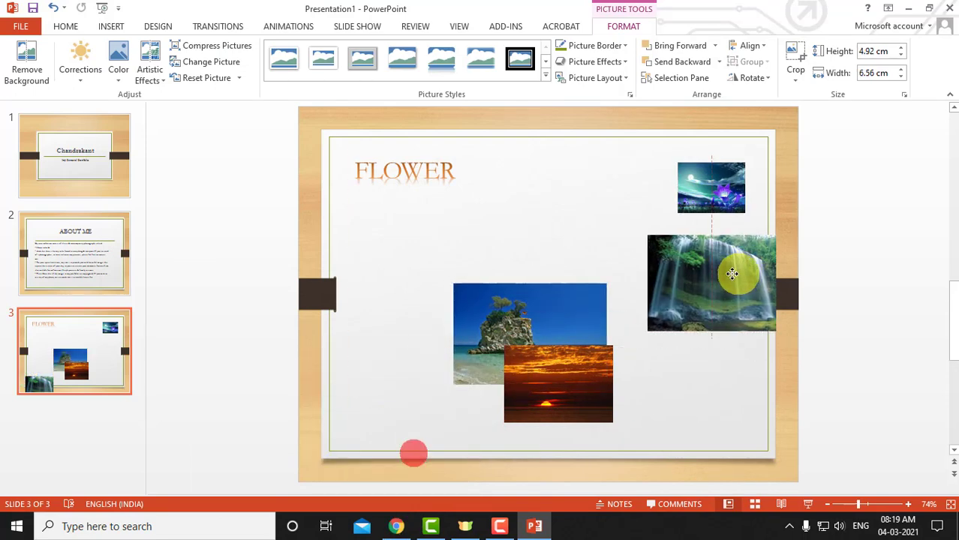
mouse_move(755, 333)
left_mouse_down()
mouse_move(698, 270)
mouse_move(731, 262)
left_mouse_up()
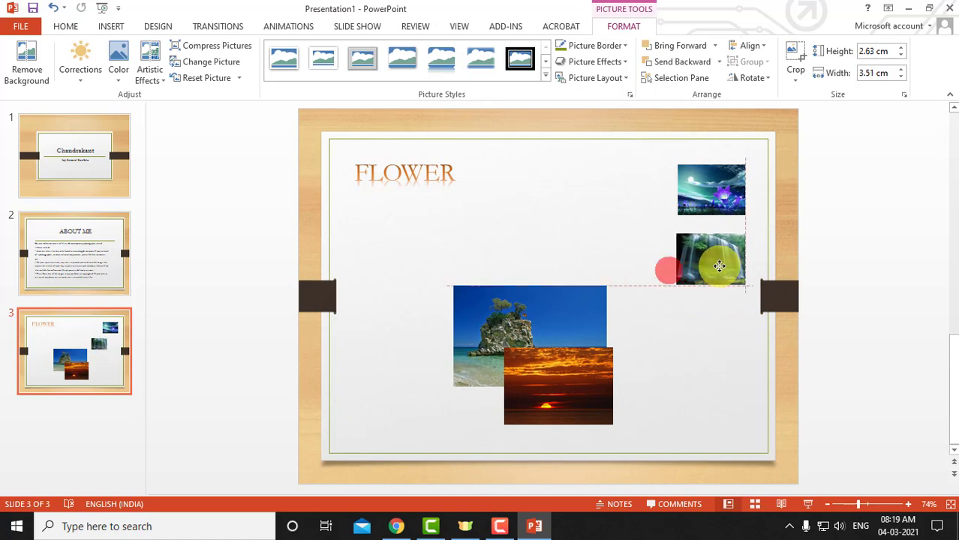
Shrink the island picture to a thumbnail and line it up under the waterfall
left_click(601, 304)
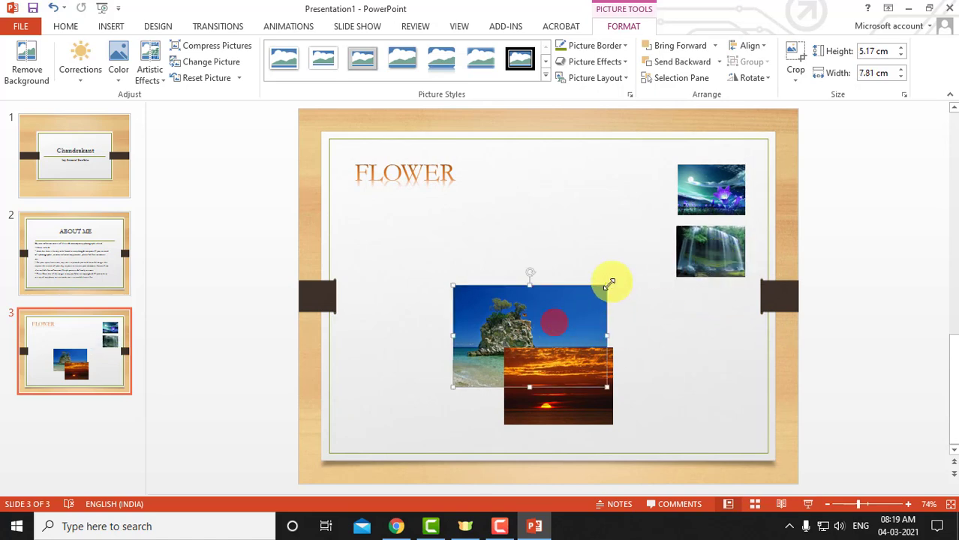
left_click_drag(605, 286, 575, 312)
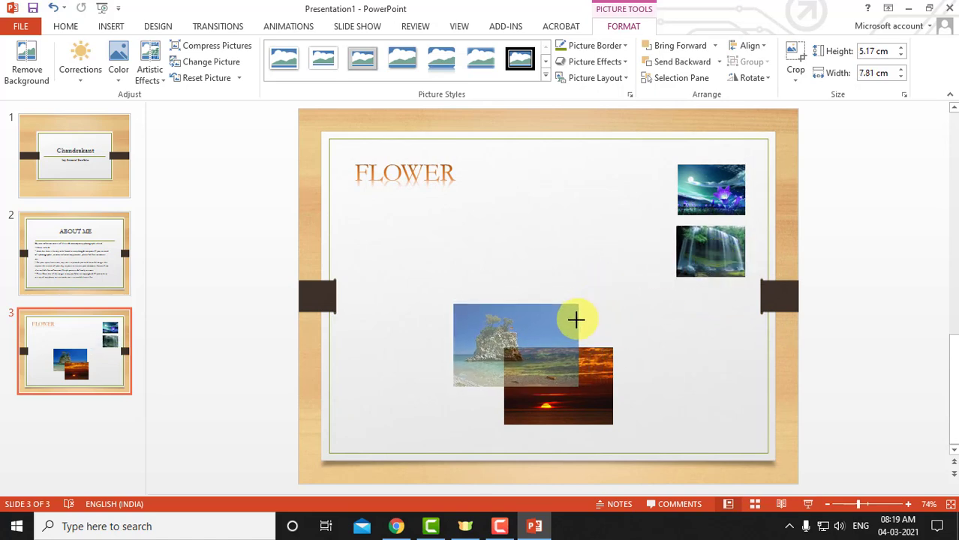
mouse_move(516, 342)
left_mouse_down()
mouse_move(691, 324)
mouse_move(670, 333)
left_mouse_up()
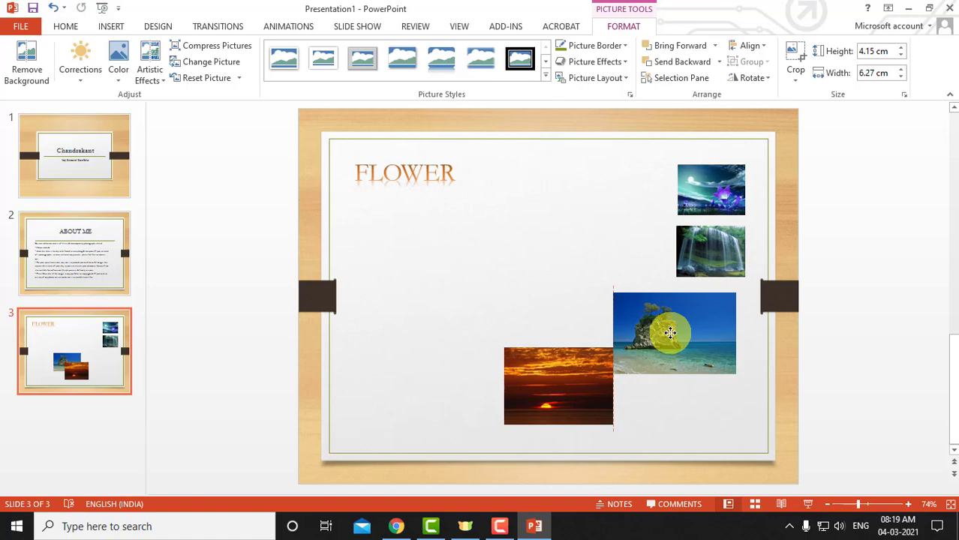
left_click_drag(670, 333, 670, 333)
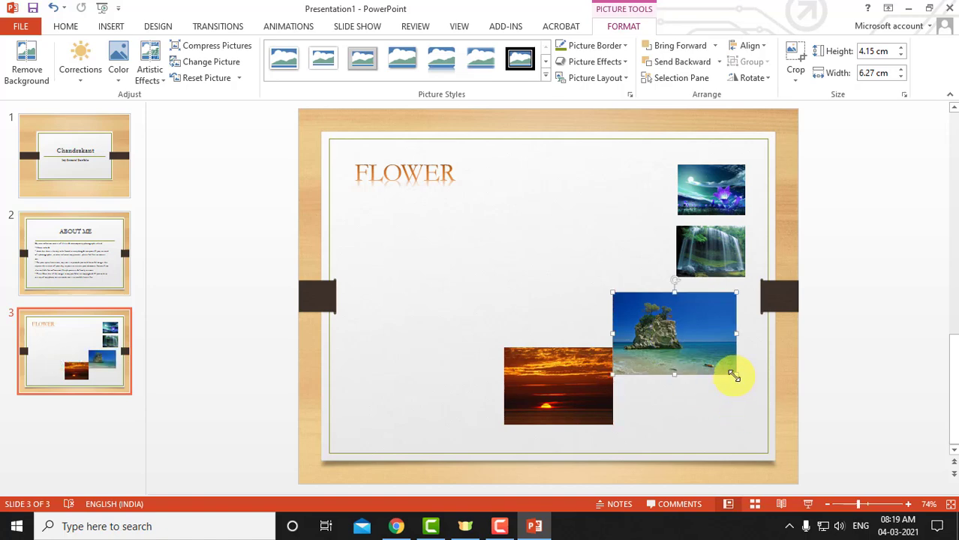
left_click_drag(733, 376, 713, 356)
left_click_drag(666, 321, 702, 312)
left_click_drag(647, 352, 675, 334)
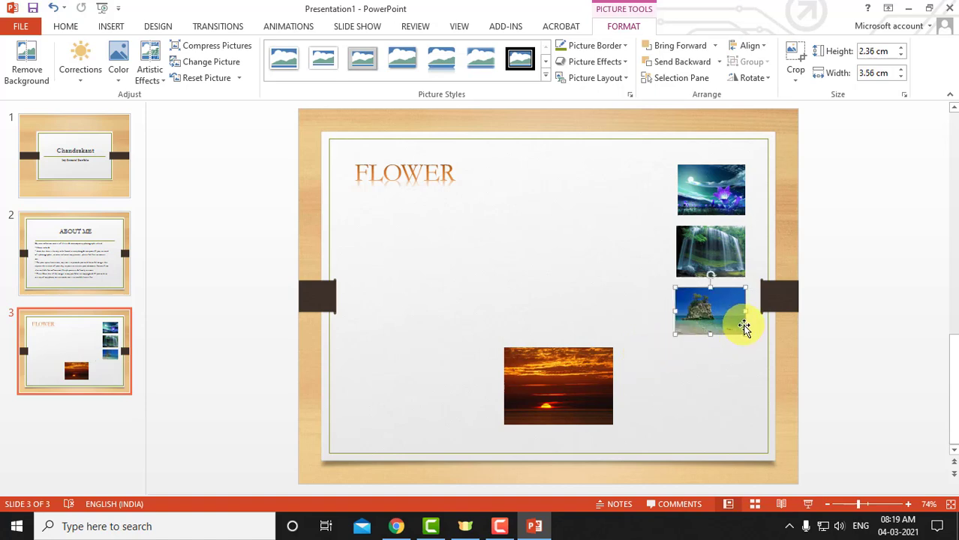
left_click_drag(715, 312, 711, 317)
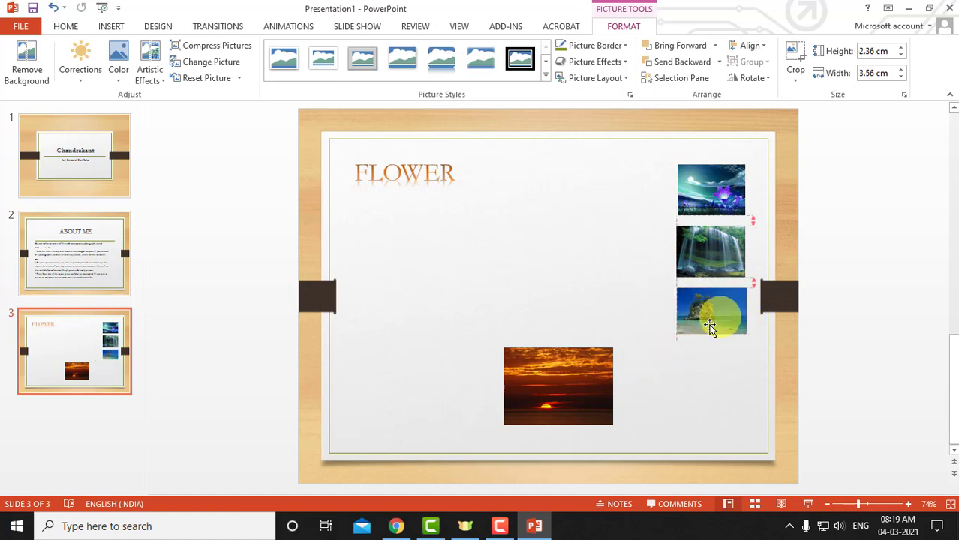
Move the sunset picture into the right column and shrink it to thumbnail size
left_click_drag(570, 392, 703, 396)
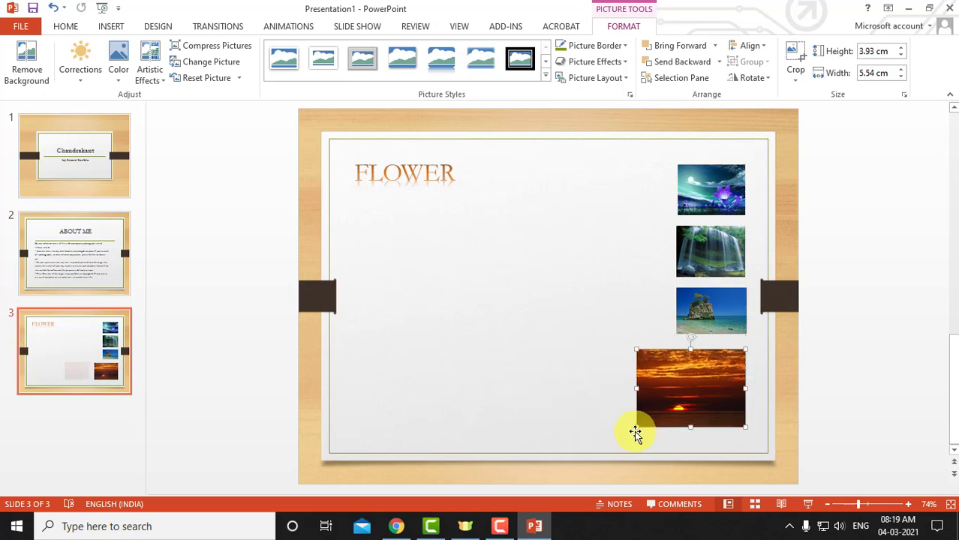
left_click_drag(636, 428, 678, 398)
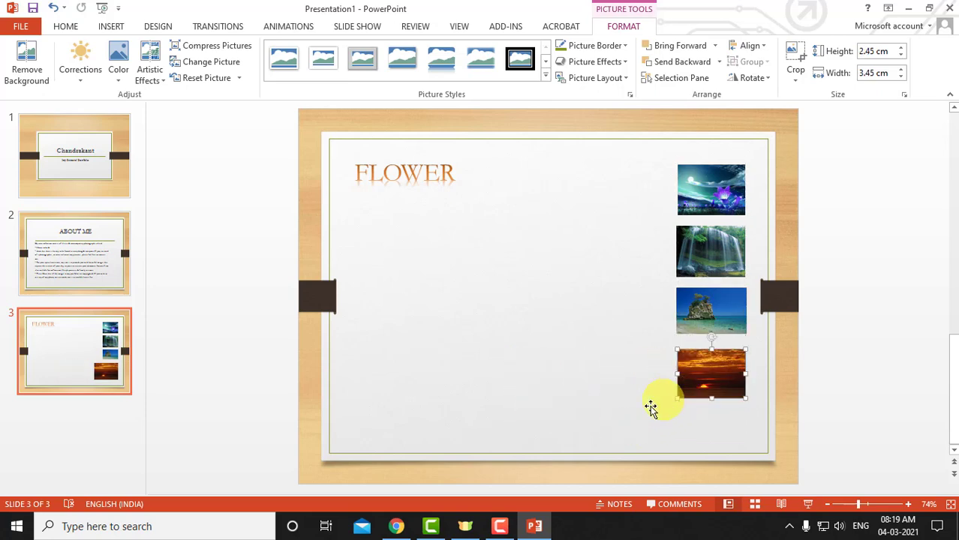
left_click(622, 411)
left_click_drag(647, 144, 783, 420)
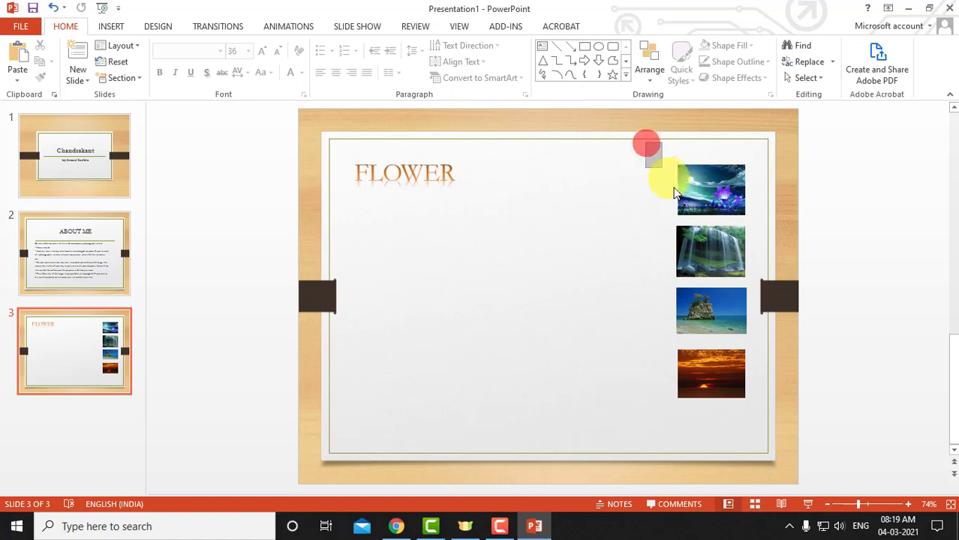
left_click_drag(733, 380, 722, 394)
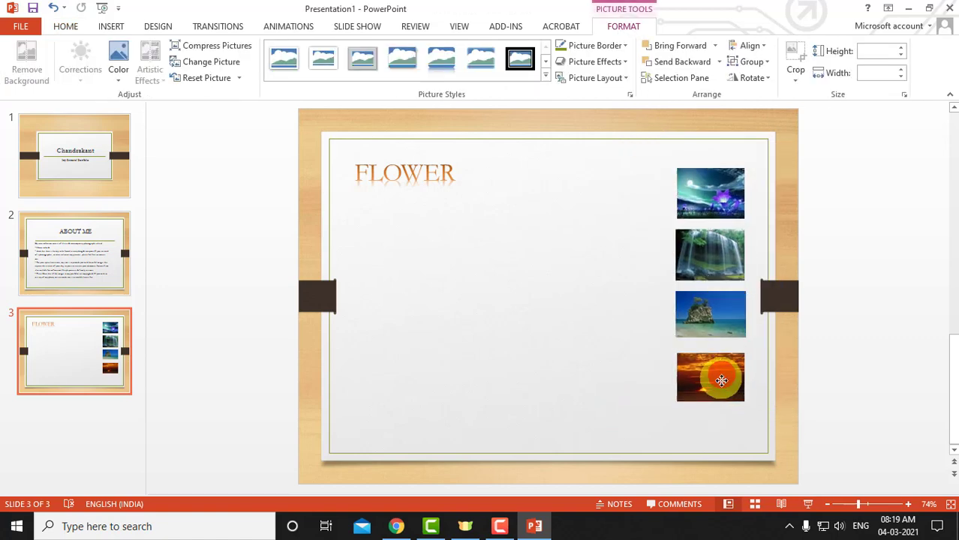
left_click(545, 77)
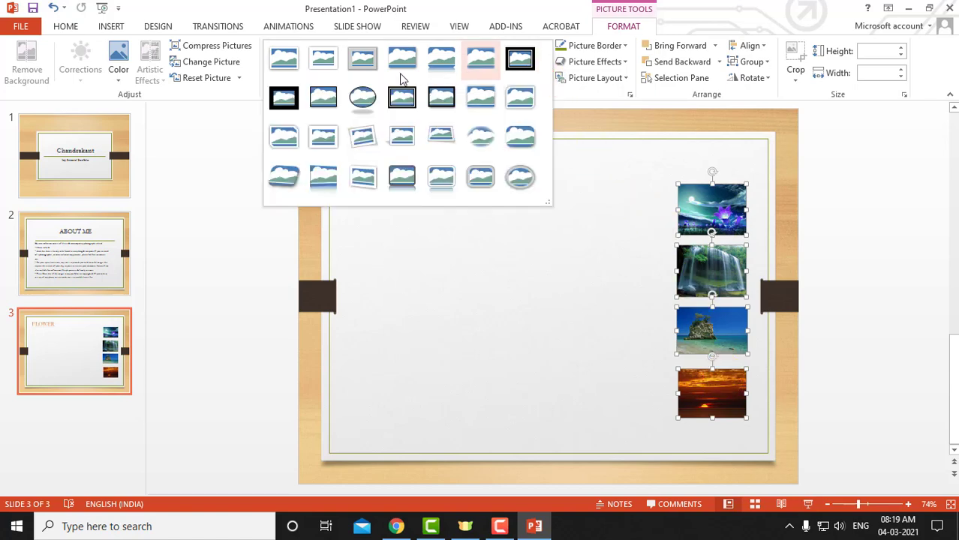
left_click(283, 59)
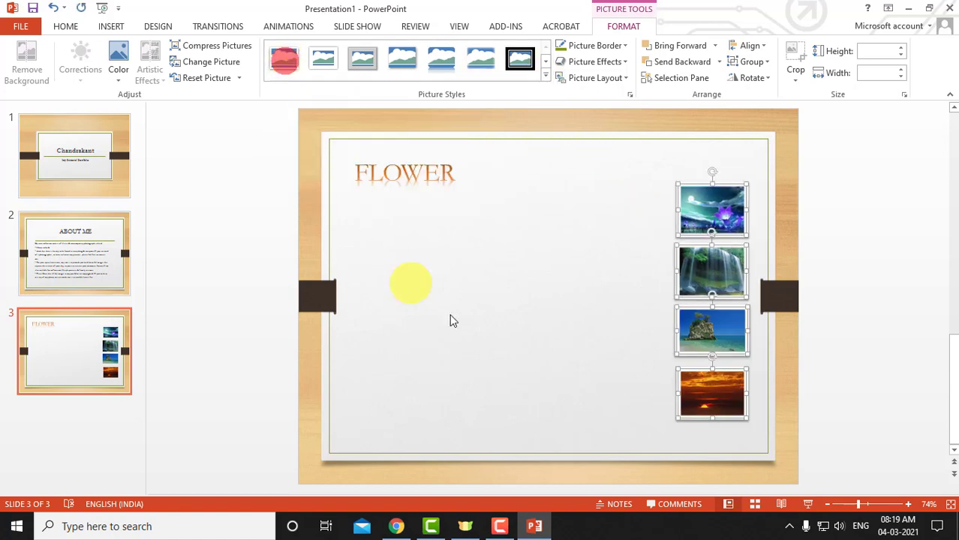
left_click(491, 336)
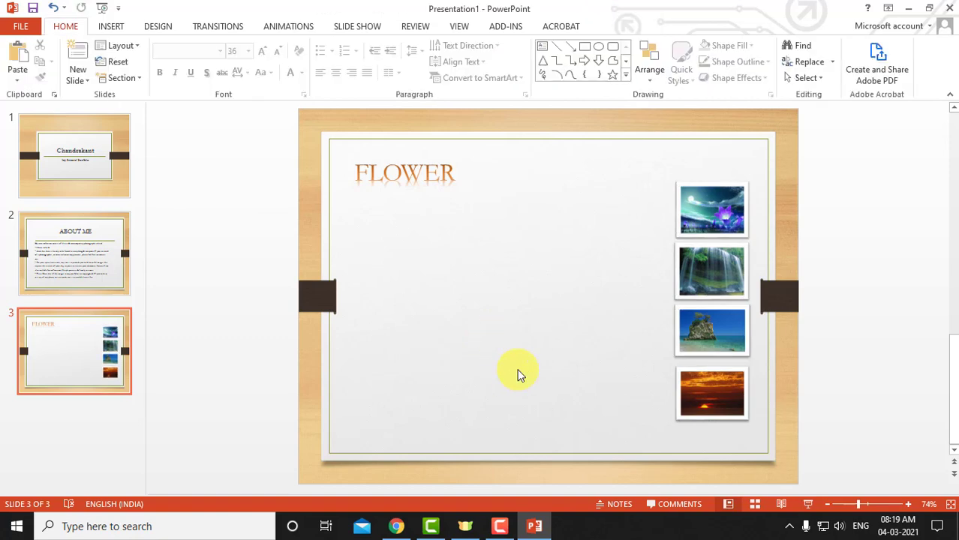
left_click(396, 526)
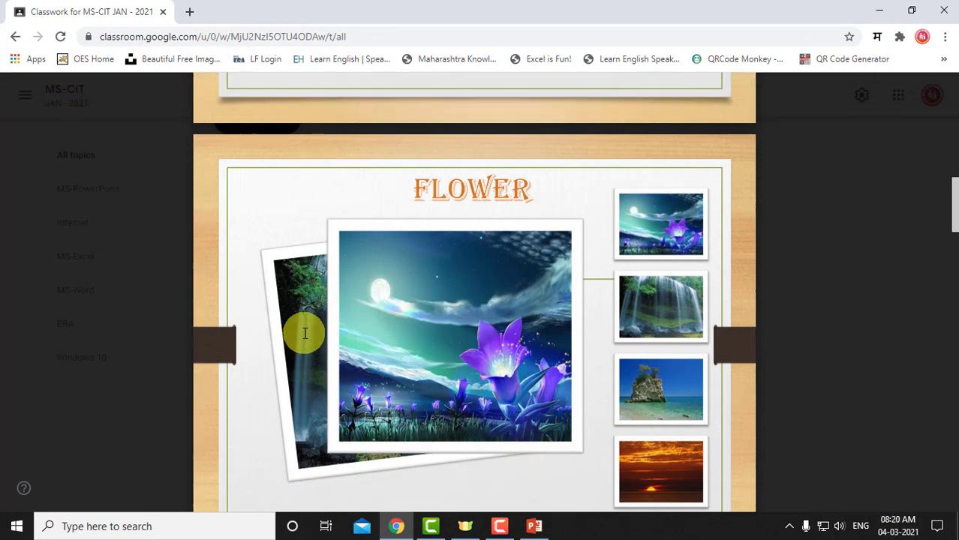
left_click(534, 526)
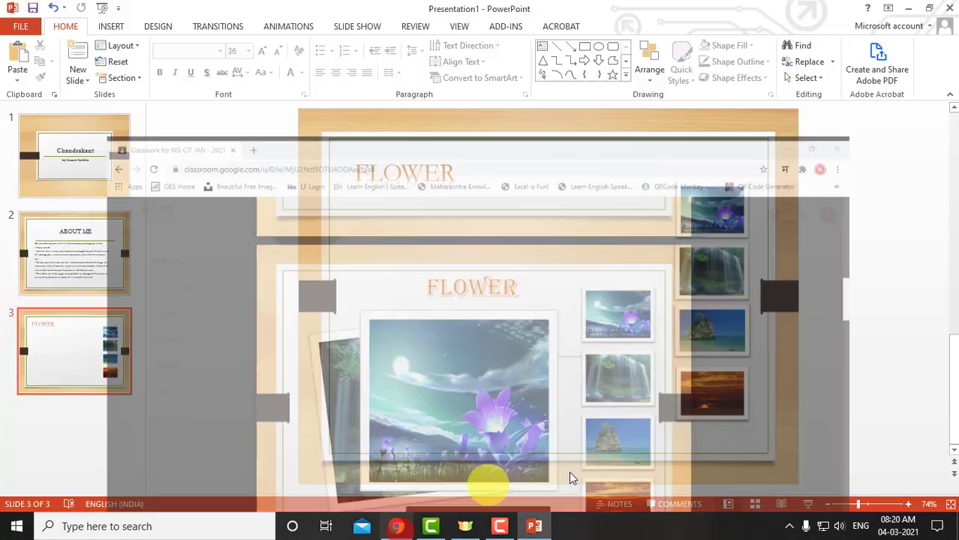
left_click(717, 220)
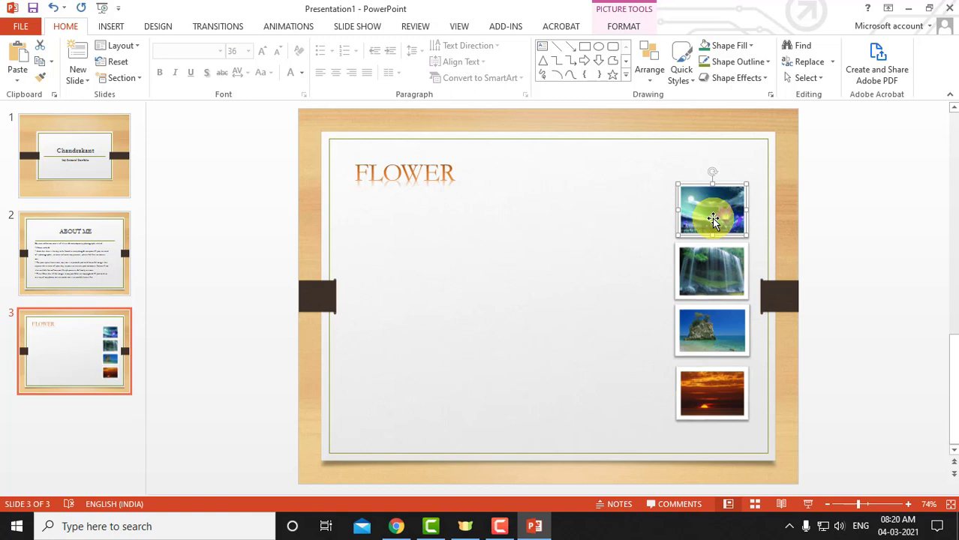
Ctrl-drag copies of the flower and island thumbnails to the slide centre, then enlarge both together
left_click_drag(712, 218, 432, 282)
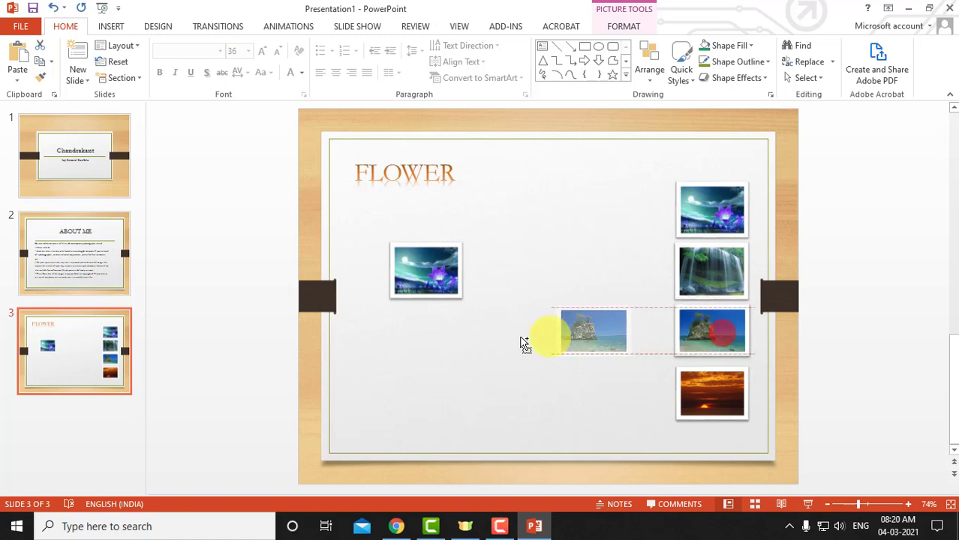
left_click_drag(721, 335, 456, 306)
left_click(463, 324)
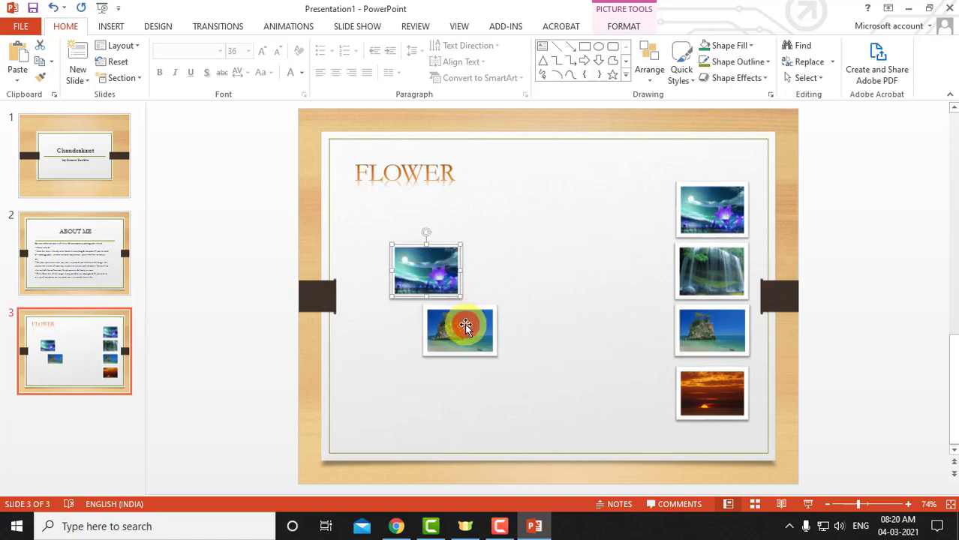
left_click_drag(369, 226, 531, 400)
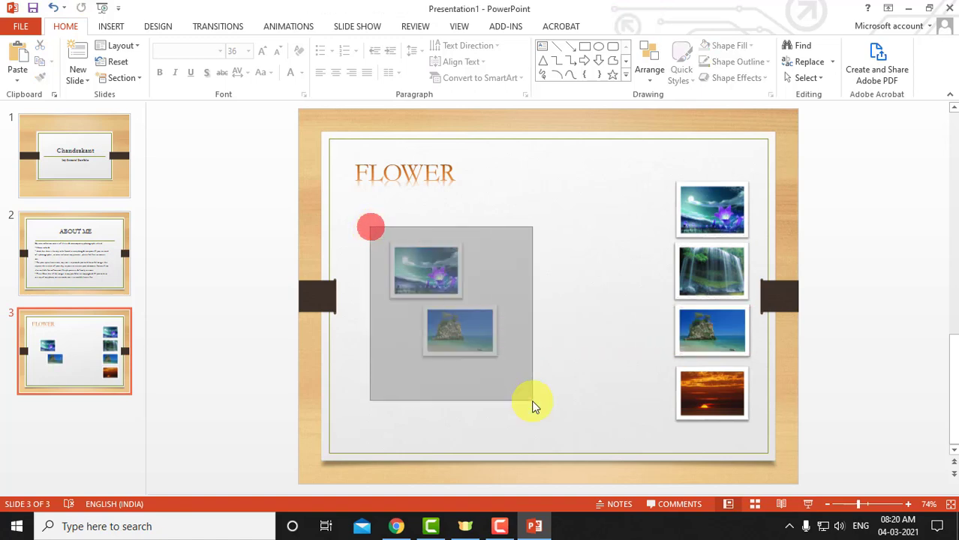
left_click_drag(495, 353, 629, 443)
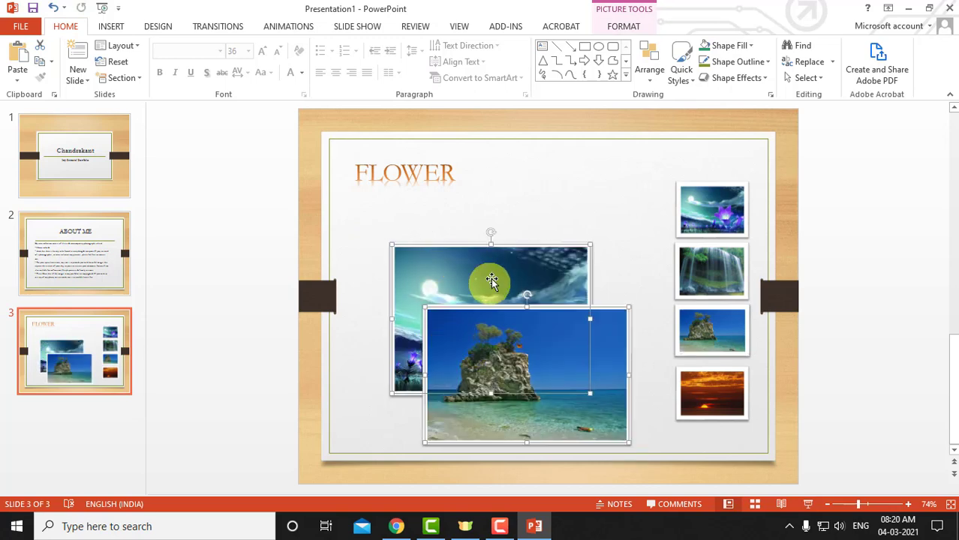
Send the island picture backward so it sits behind the flower picture
left_click(655, 240)
left_click(525, 270)
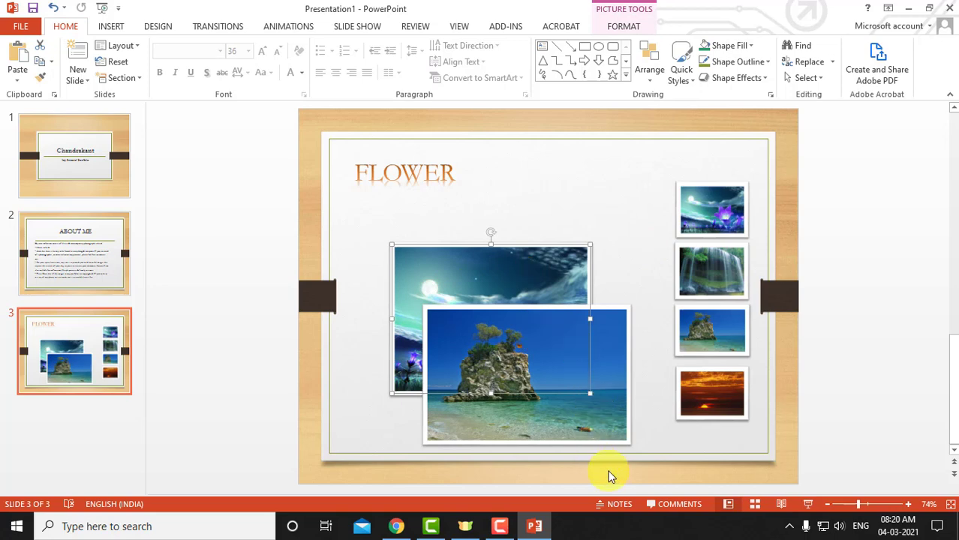
left_click(579, 411)
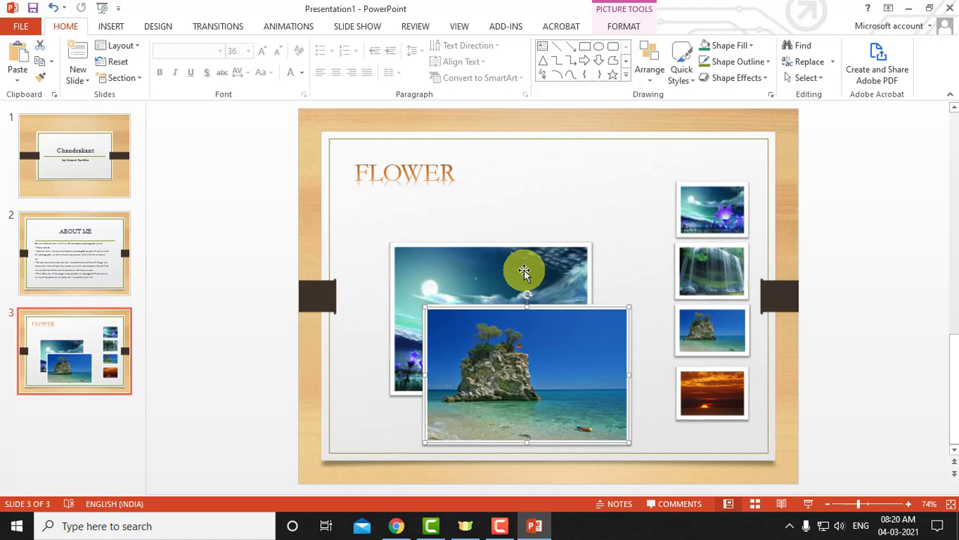
left_click(604, 377)
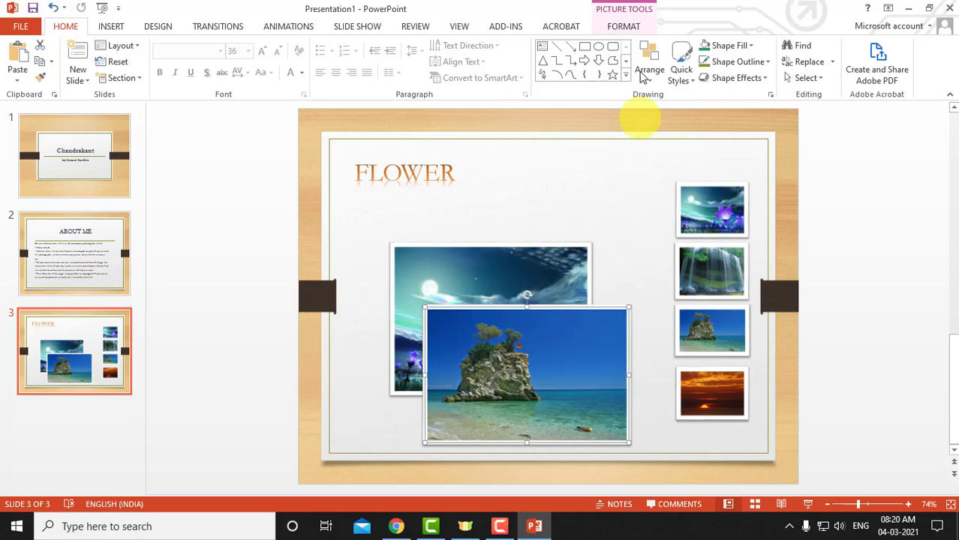
left_click(619, 26)
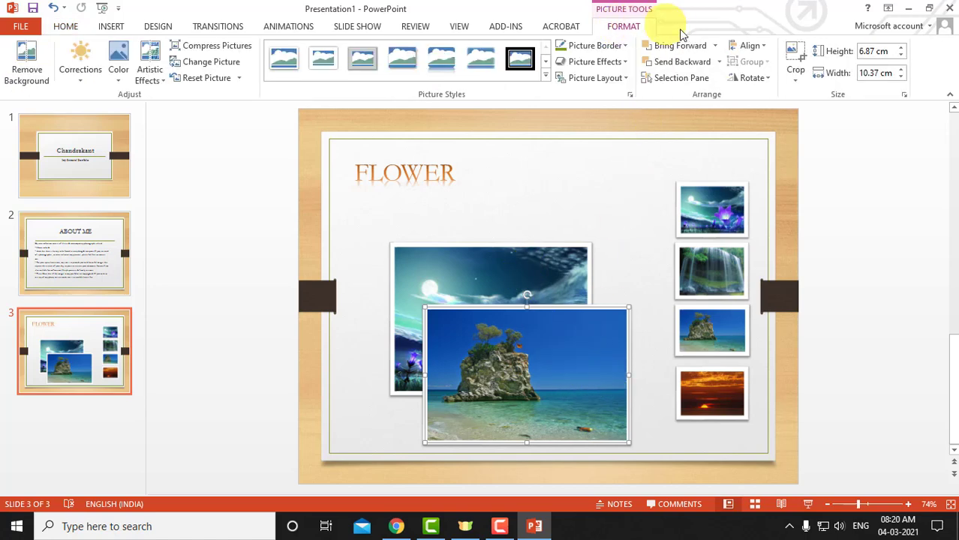
left_click(698, 67)
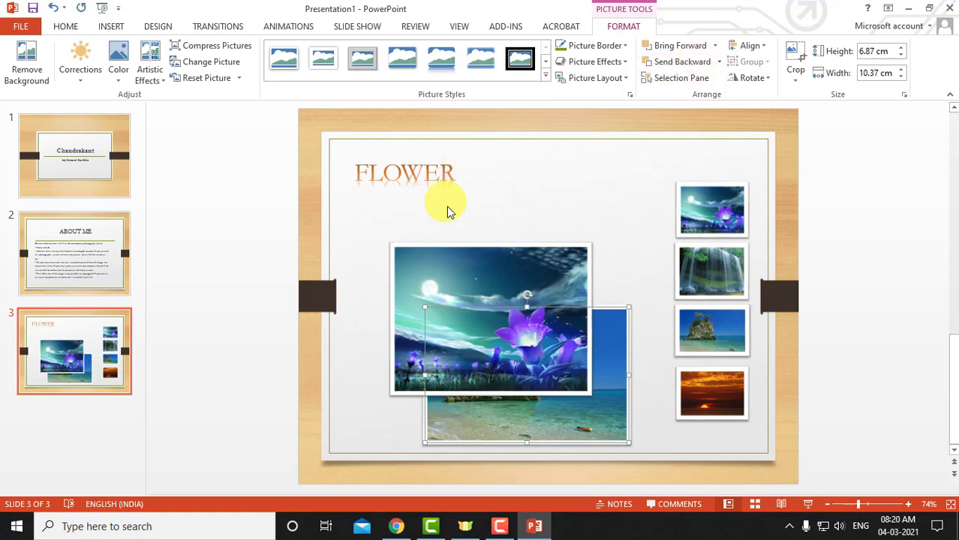
Tilt the island counter-clockwise and the flower clockwise, then enlarge the flower over the island
left_click(466, 281)
mouse_move(466, 281)
left_mouse_down()
mouse_move(539, 348)
mouse_move(529, 356)
left_mouse_up()
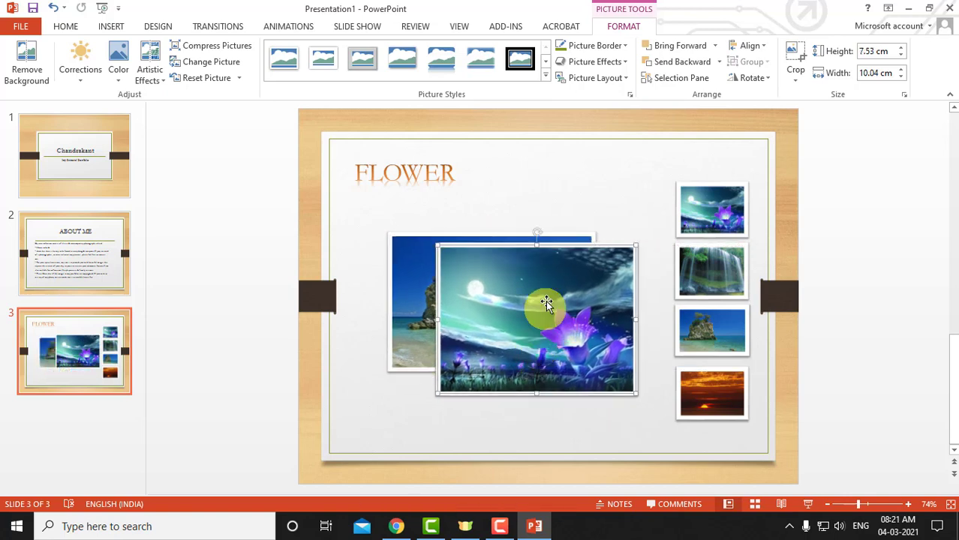
left_click_drag(407, 301, 401, 302)
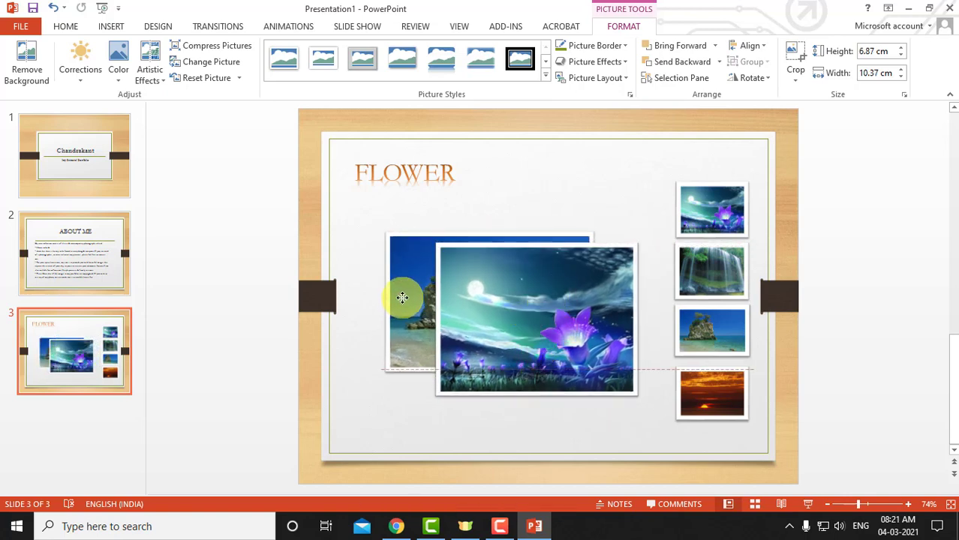
left_click_drag(488, 220, 479, 220)
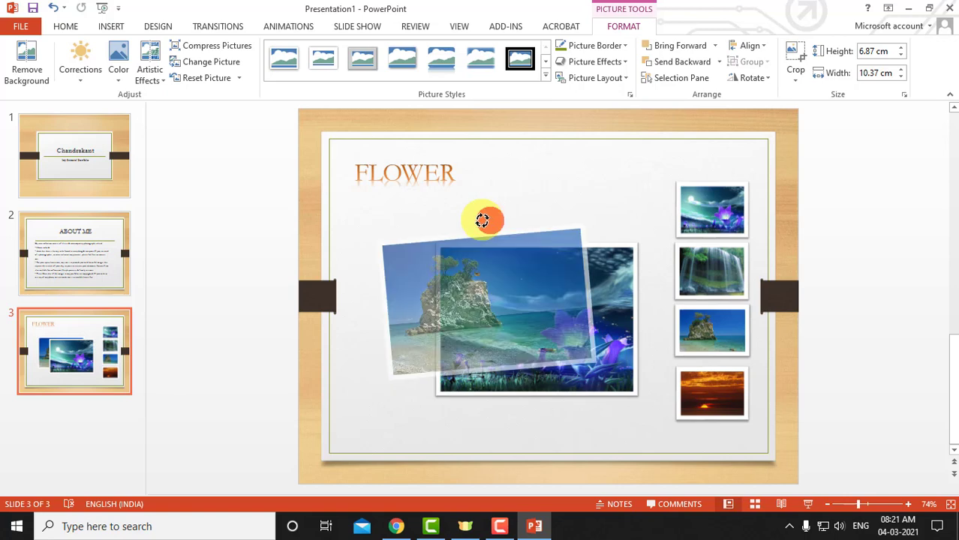
left_click(604, 296)
left_click_drag(535, 231, 542, 232)
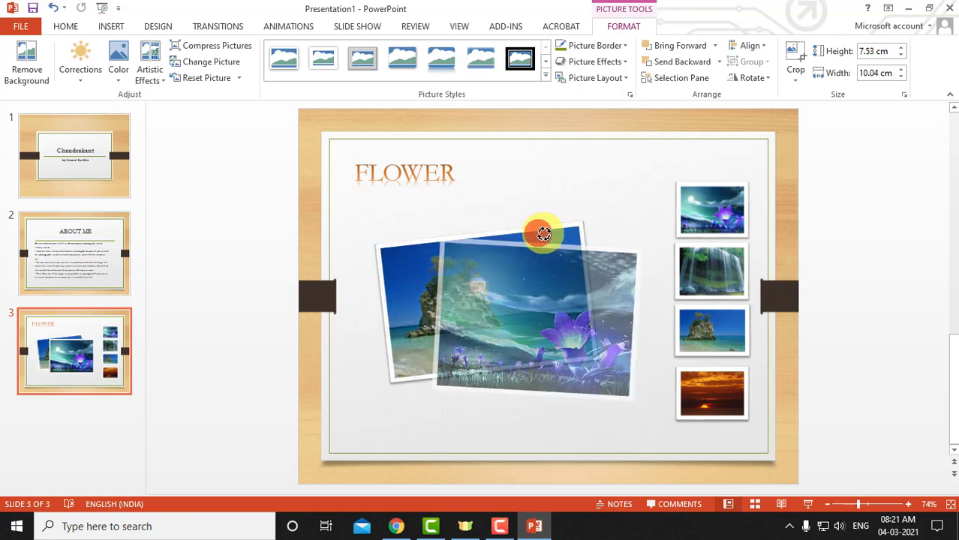
left_click_drag(556, 314, 546, 294)
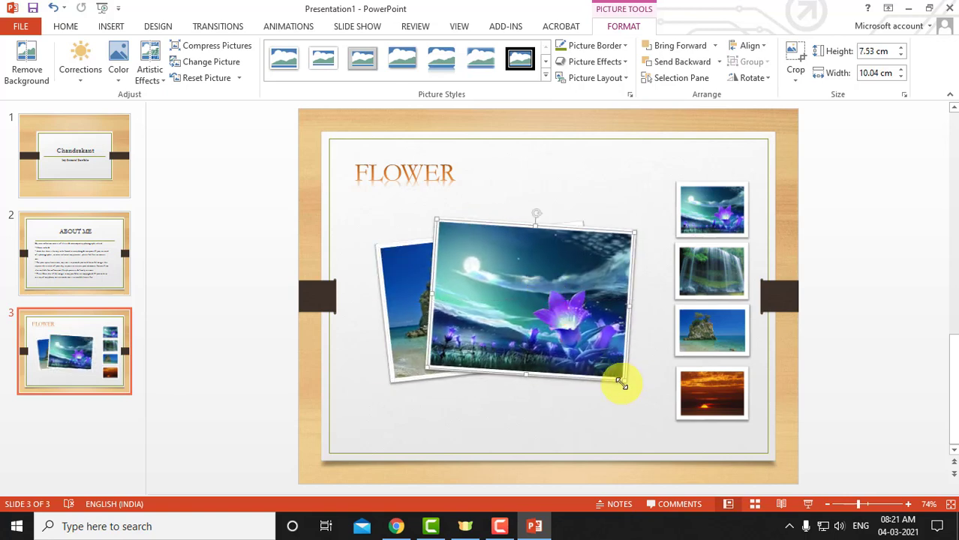
left_click_drag(624, 381, 637, 395)
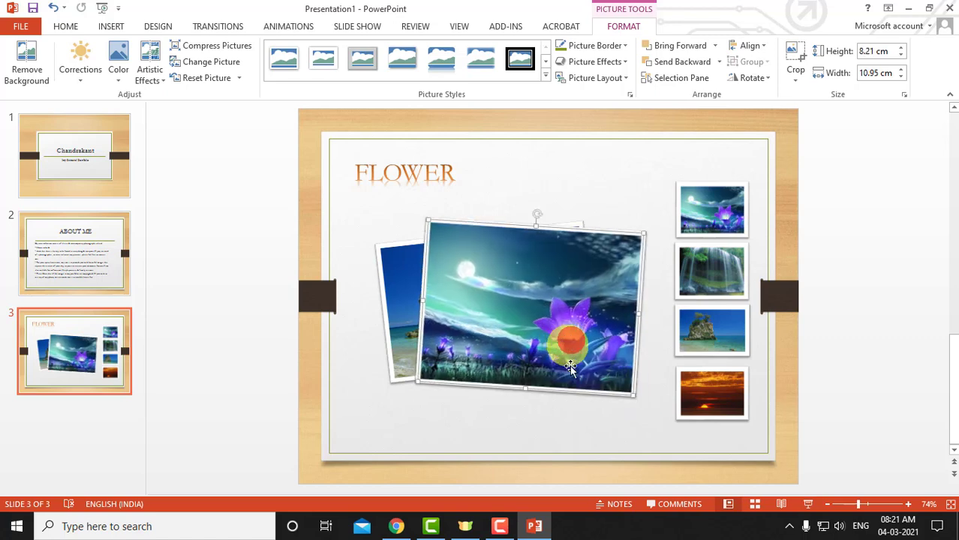
left_click(584, 426)
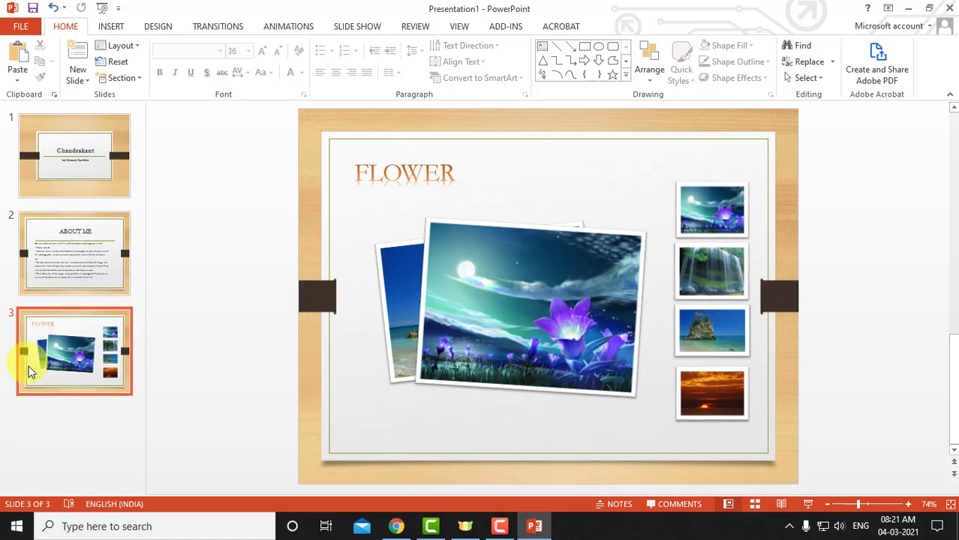
Duplicate slide 3 as slide 4 and review the WATERFALL page in the reference PDF
left_click(60, 355)
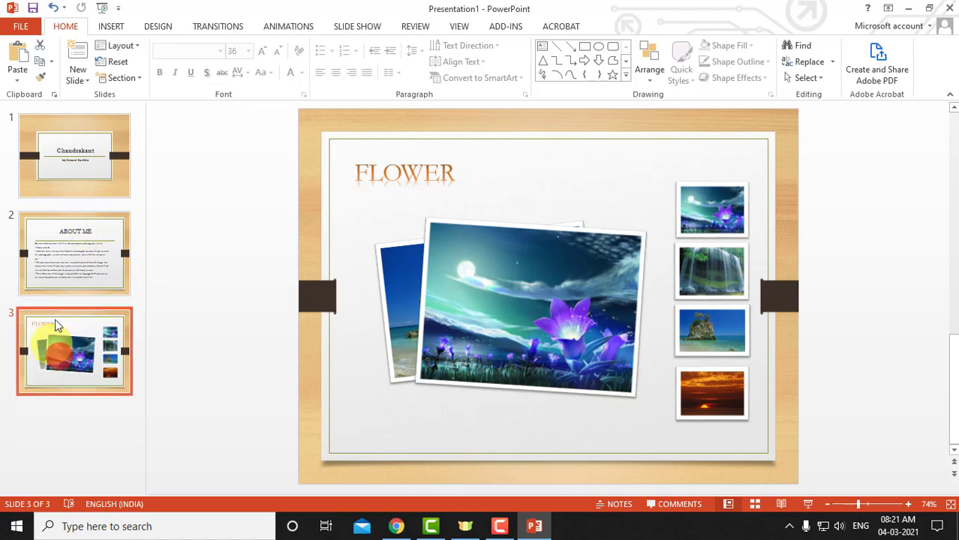
right_click(78, 365)
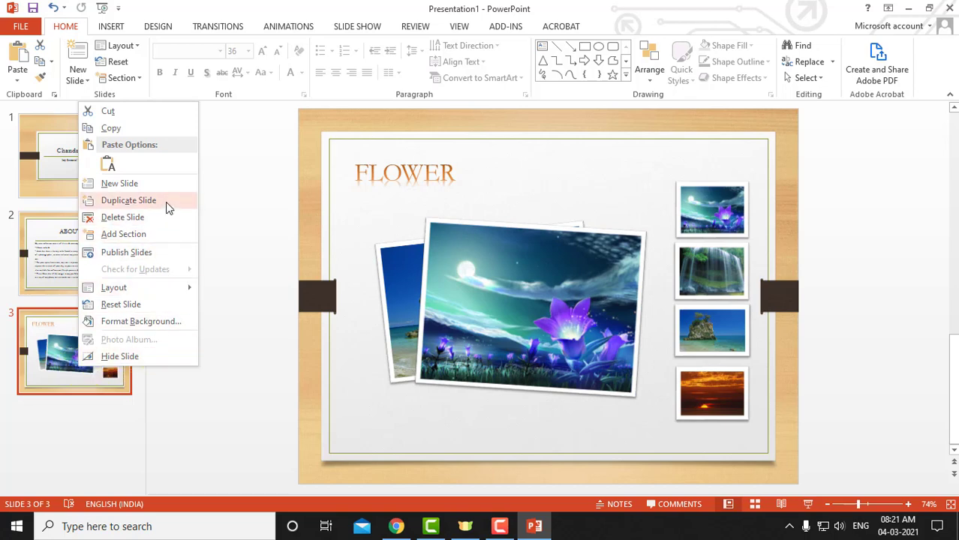
left_click(166, 201)
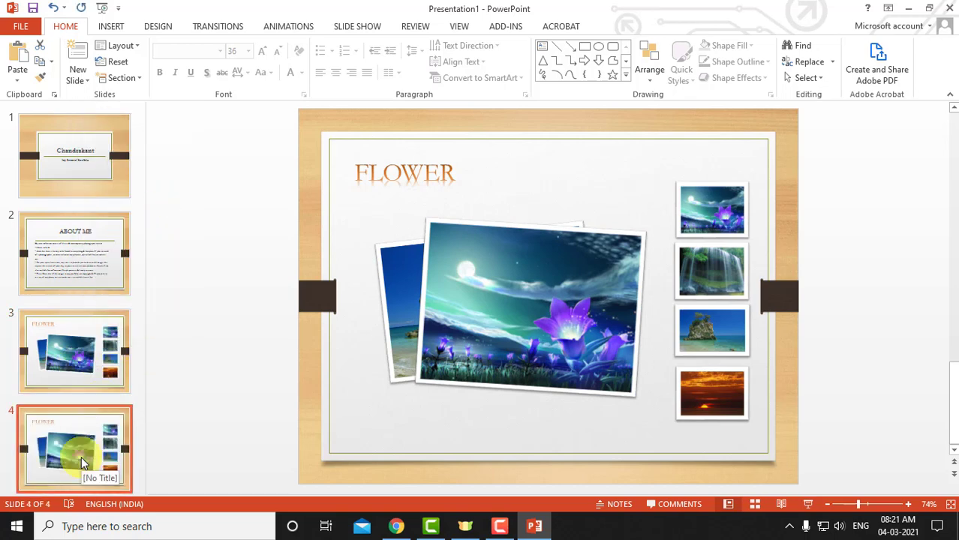
left_click(396, 526)
scroll(428, 321, "down", 3)
scroll(429, 325, "down", 2)
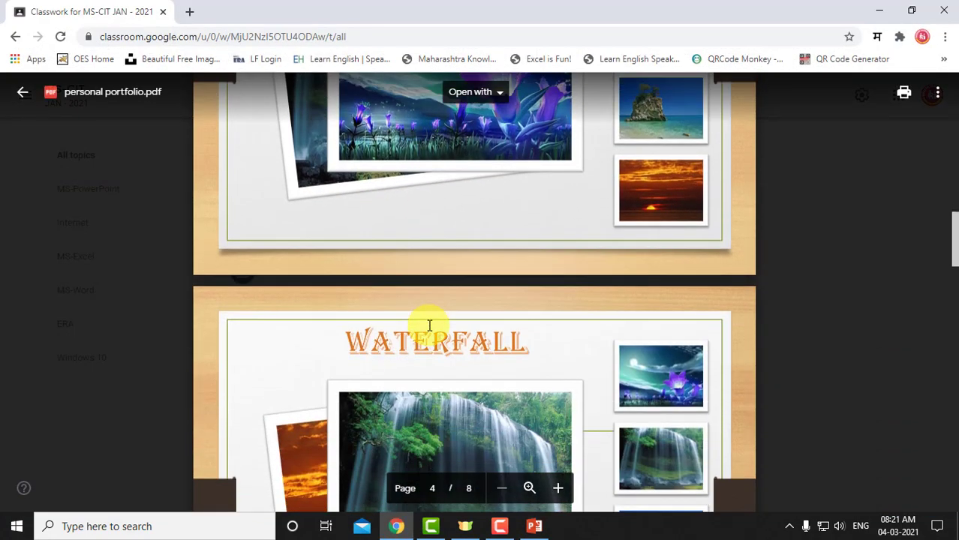
scroll(429, 324, "down", 2)
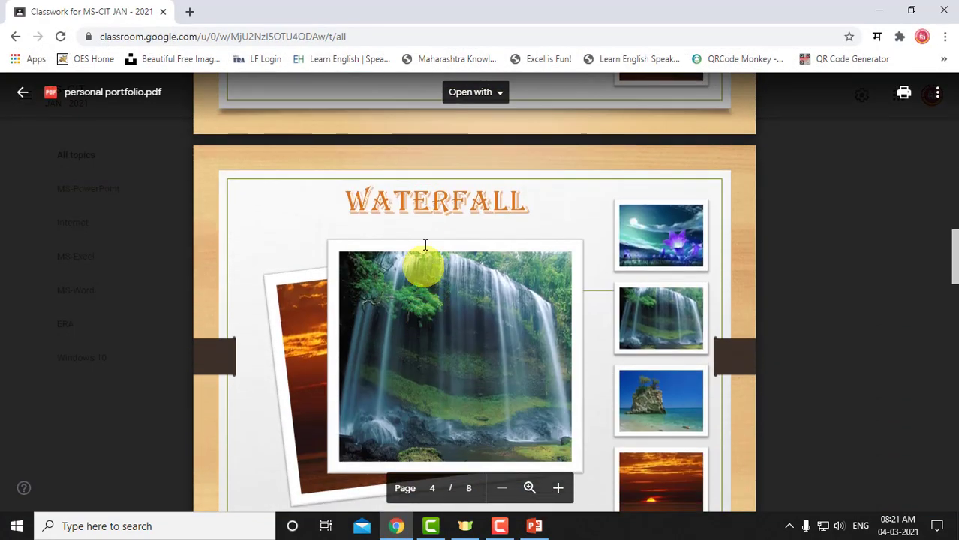
left_click(405, 525)
Retitle slide 4 'WATERFALL'
left_click(370, 171)
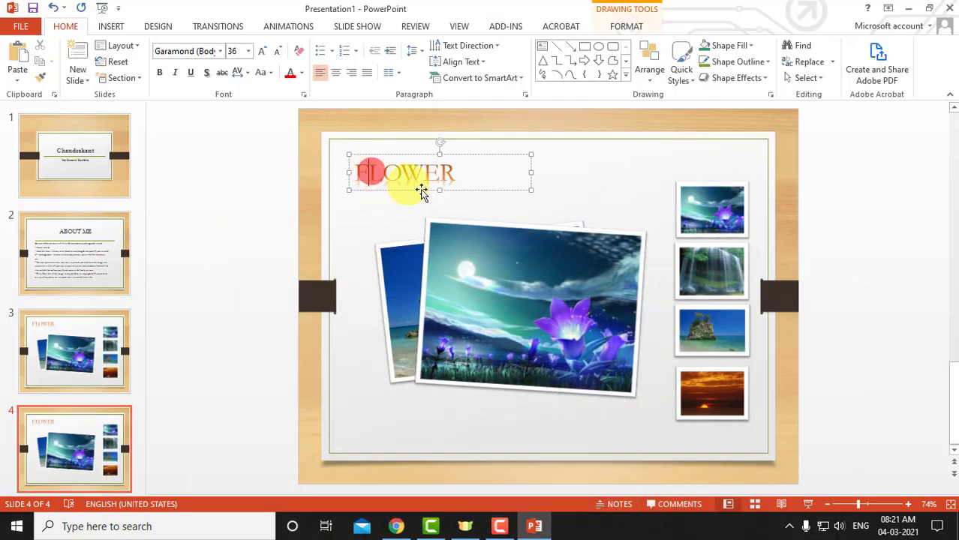
key("ctrl+a")
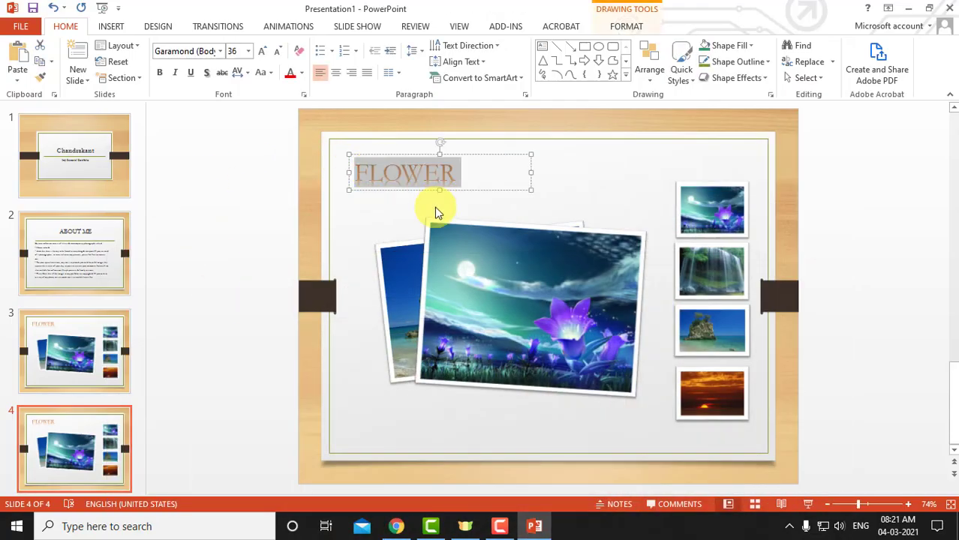
type("WATERFAL")
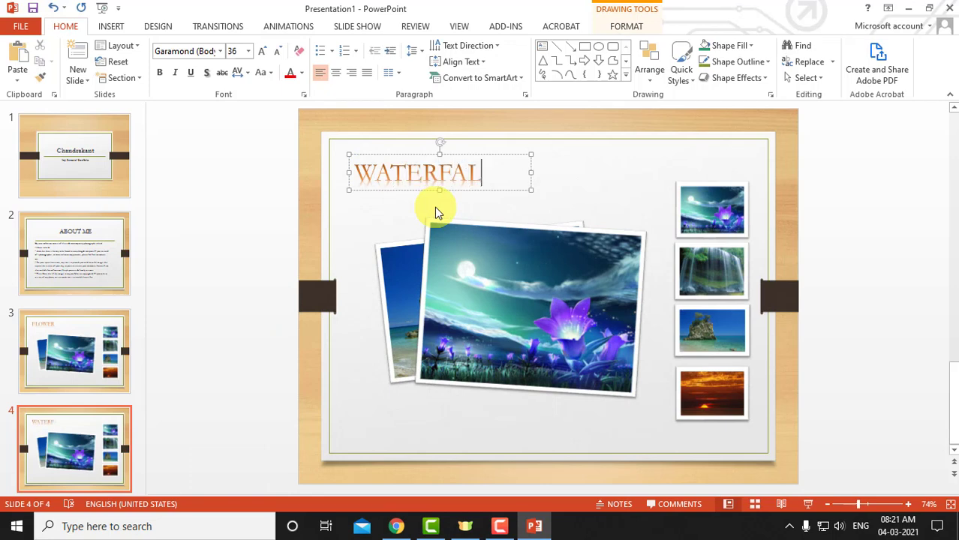
type("L")
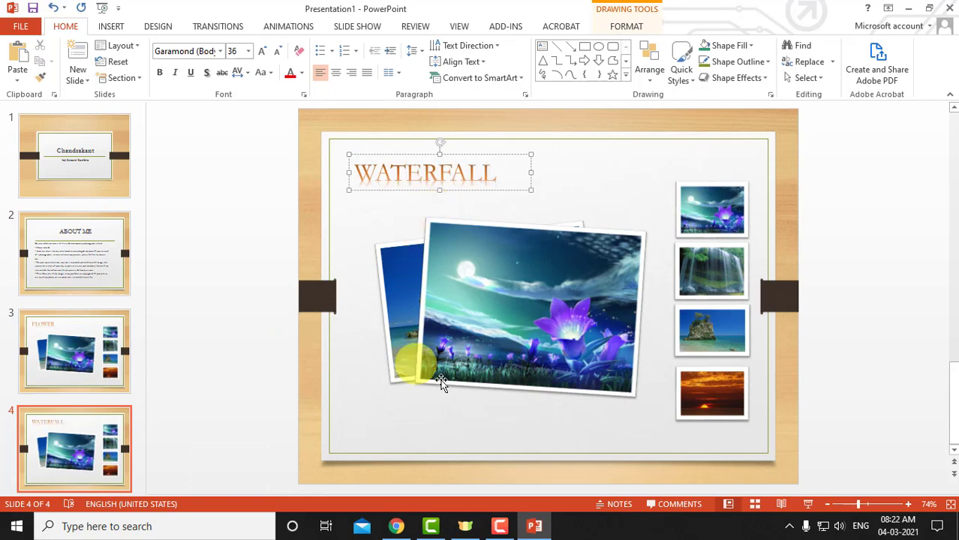
Select the main flower photo and show the Picture Tools Format options
left_click(538, 311)
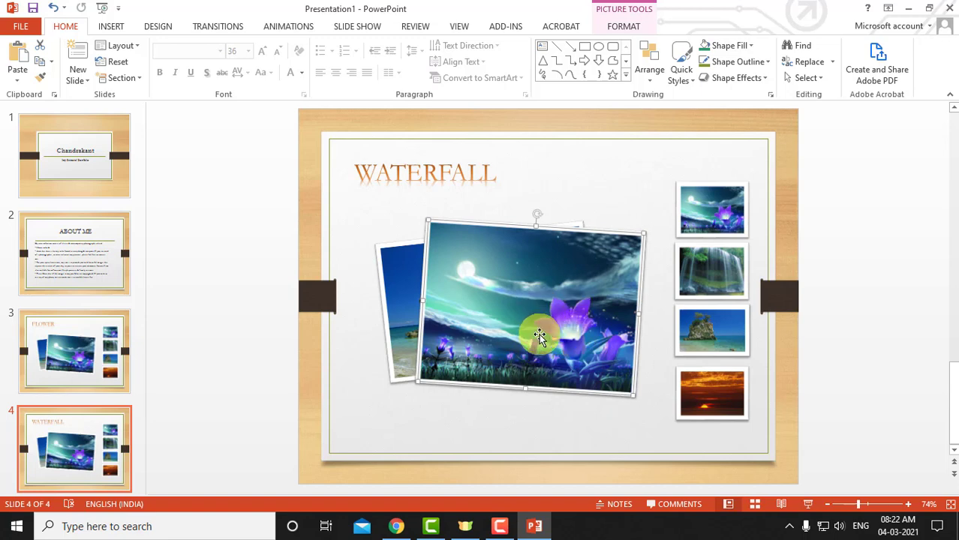
left_click(518, 315)
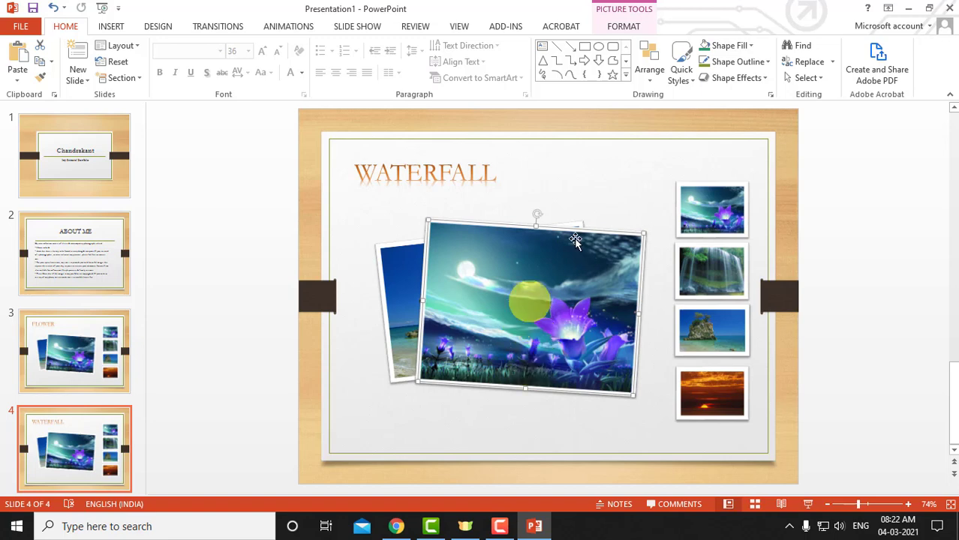
left_click(620, 29)
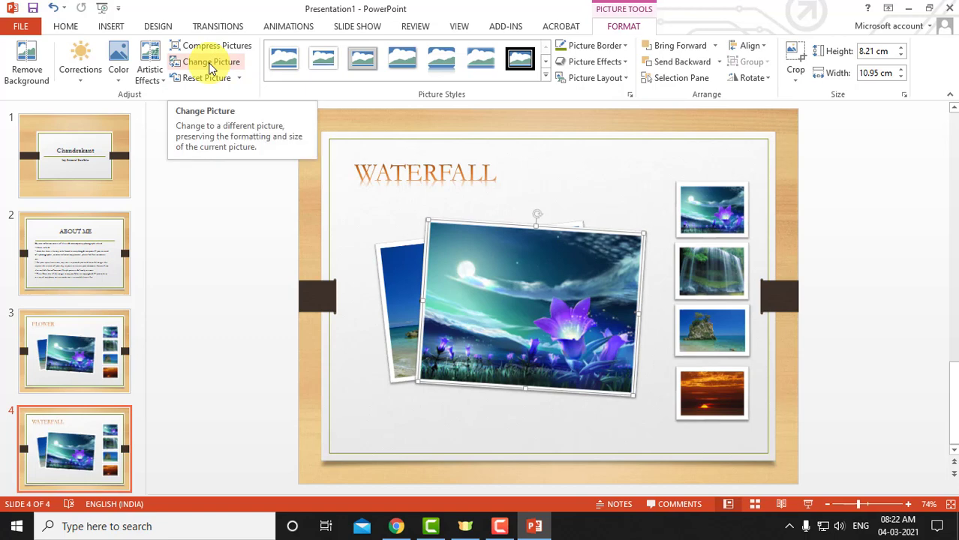
Change the selected flower photo to waterfall.jpg
left_click(211, 66)
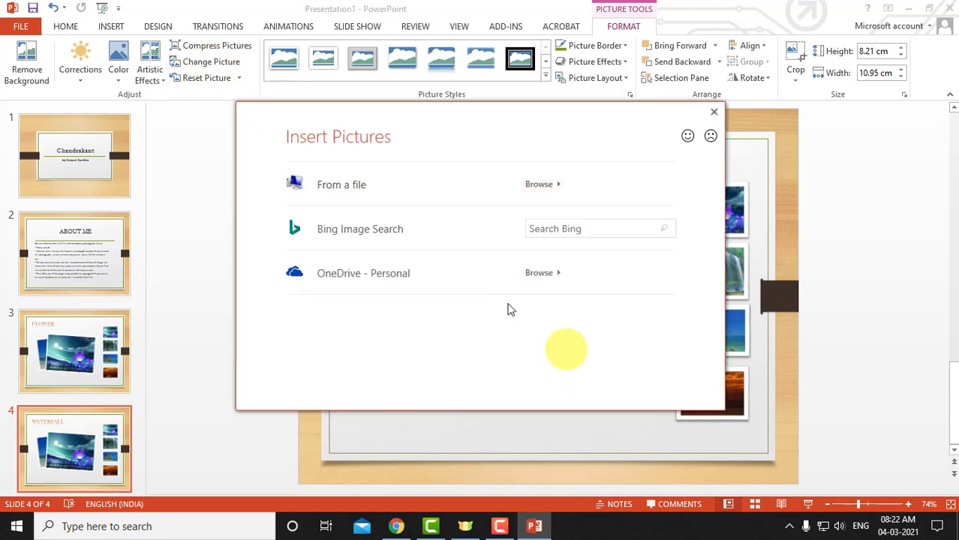
left_click(364, 188)
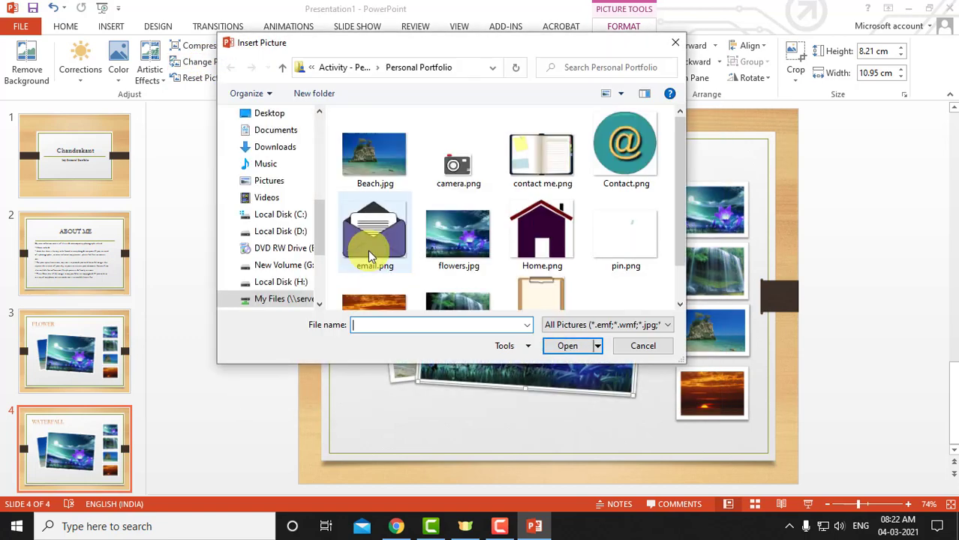
left_click_drag(678, 219, 682, 268)
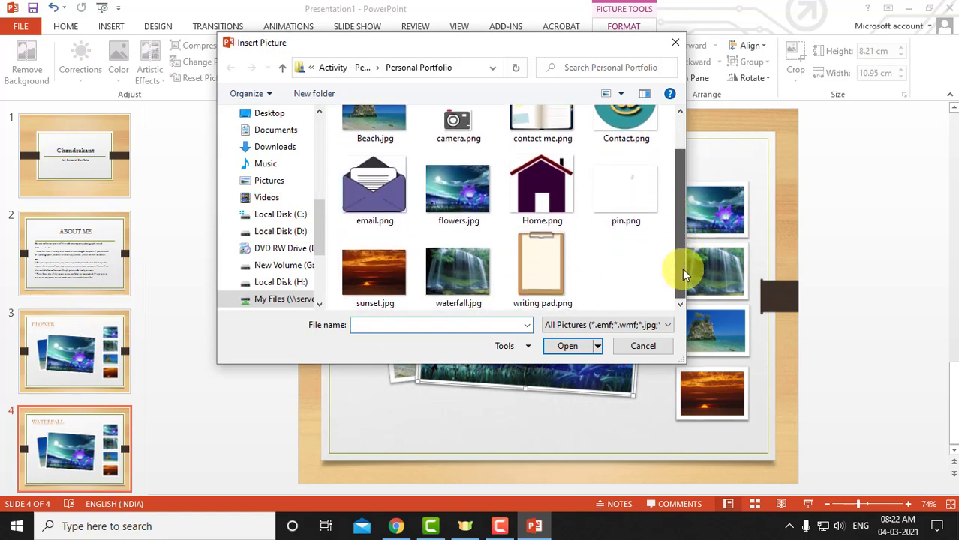
left_click(452, 270)
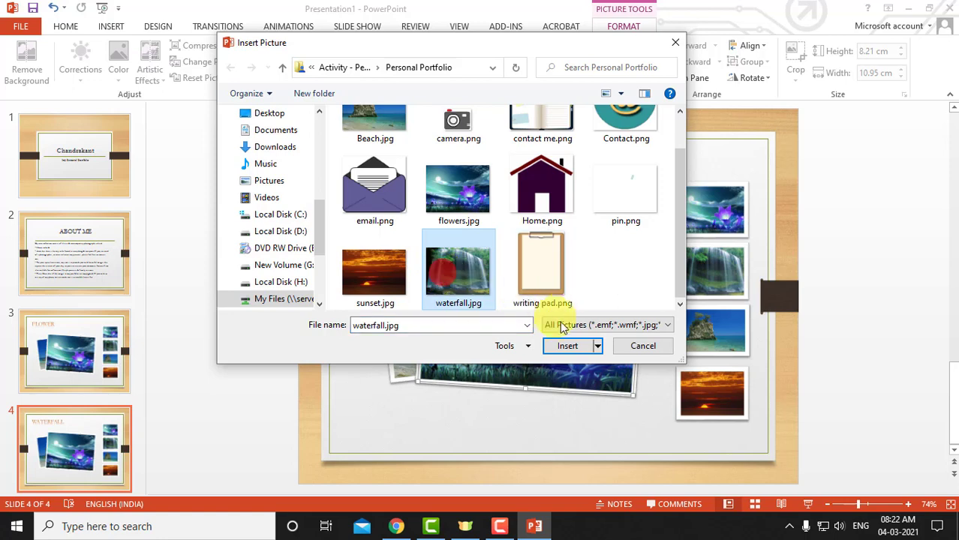
left_click(570, 347)
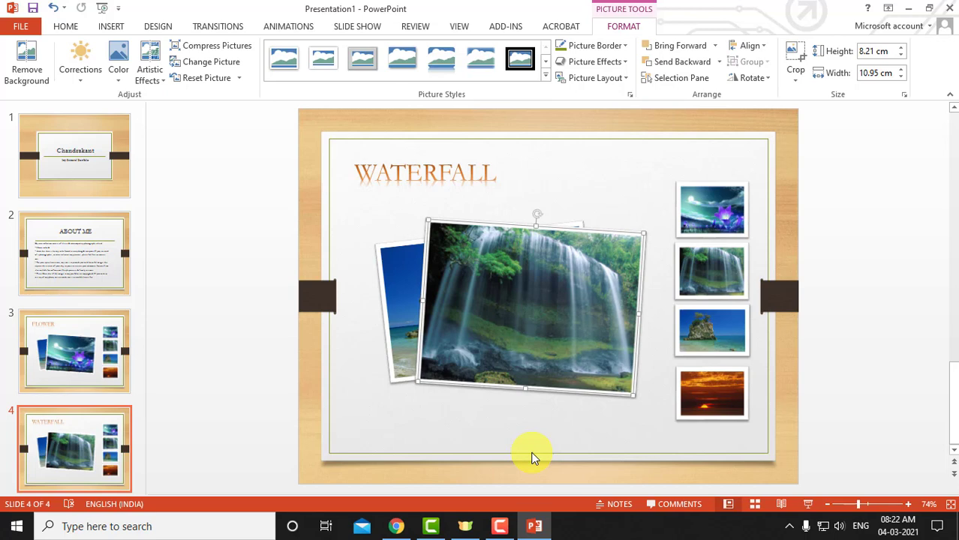
Duplicate the WATERFALL slide as slide 5 and compare against the Classroom reference
right_click(59, 438)
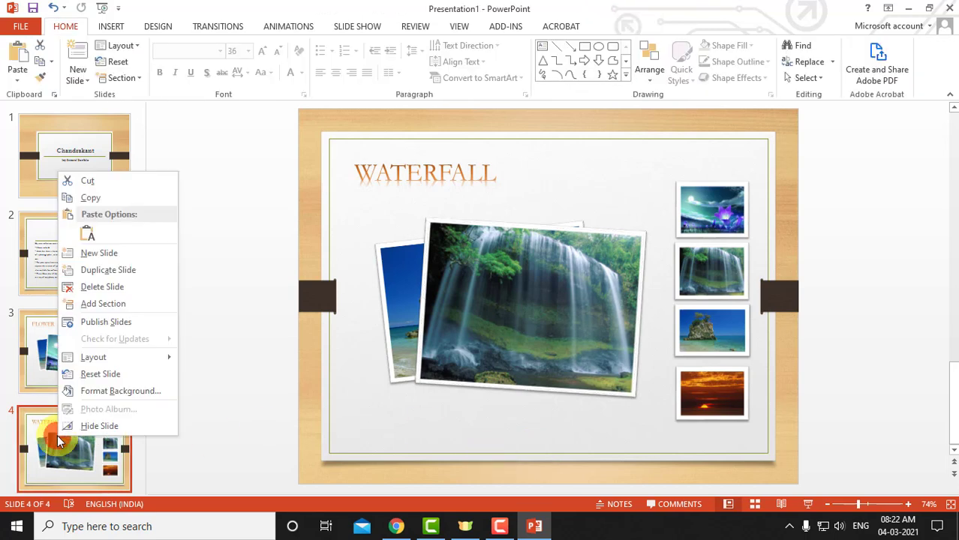
left_click(120, 268)
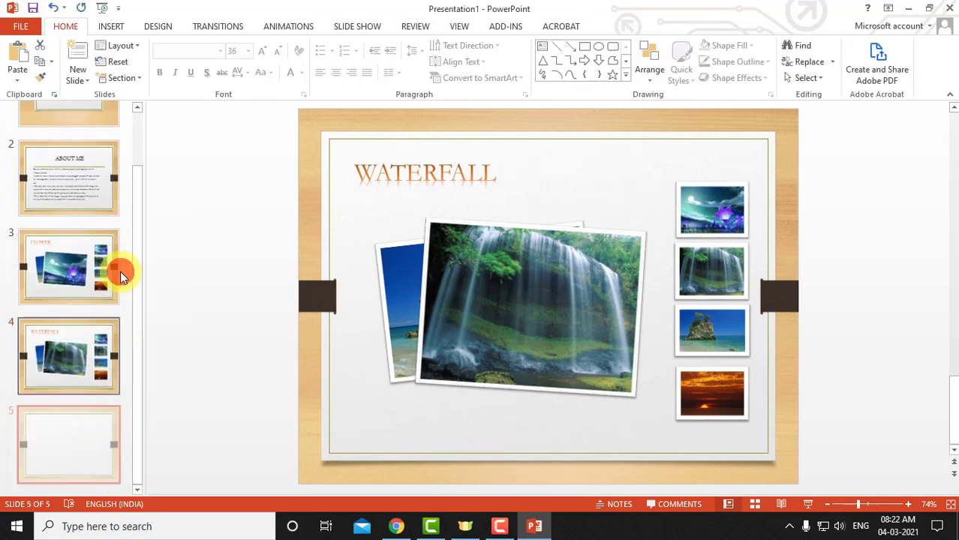
left_click(78, 444)
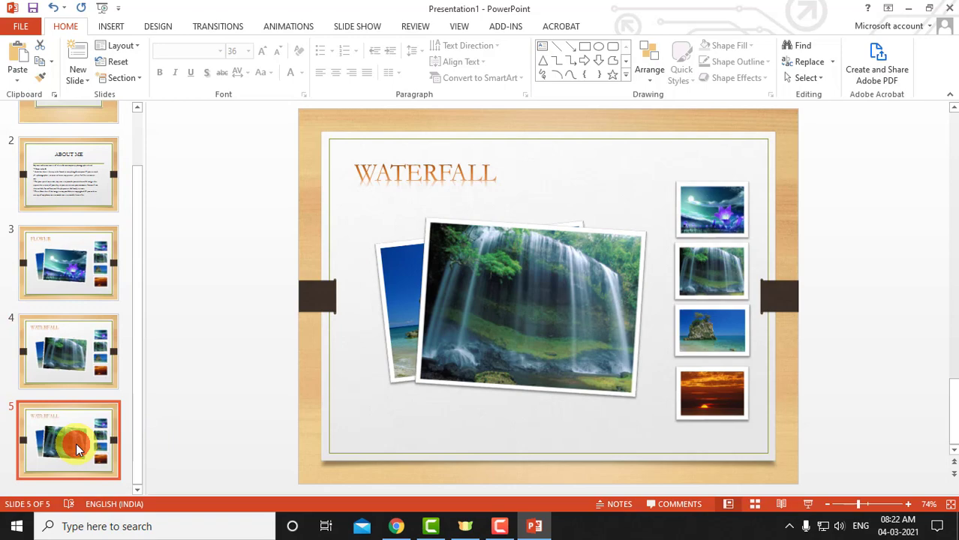
left_click(396, 527)
scroll(439, 417, "down", 3)
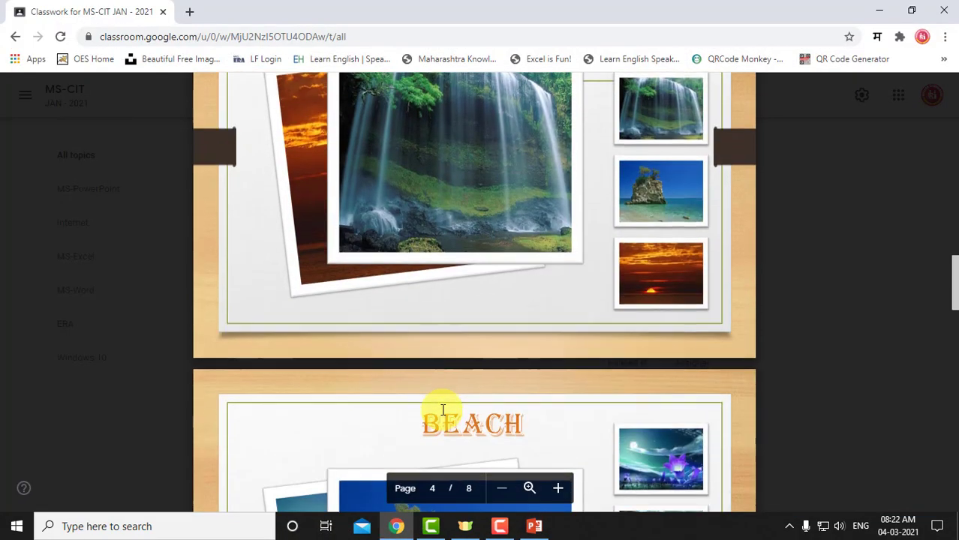
scroll(442, 409, "down", 2)
scroll(443, 410, "down", 2)
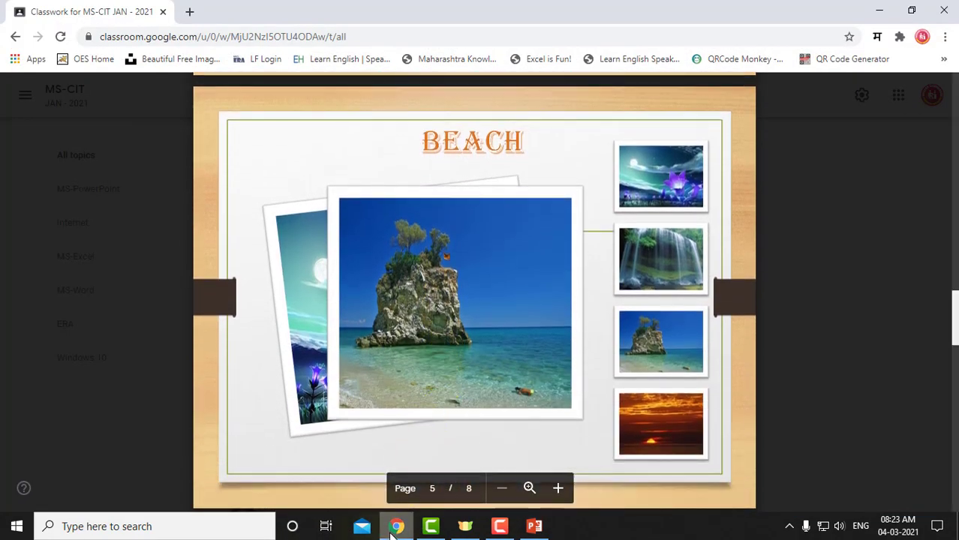
left_click(395, 527)
Retitle slide 5 'BEACH'
left_click(375, 174)
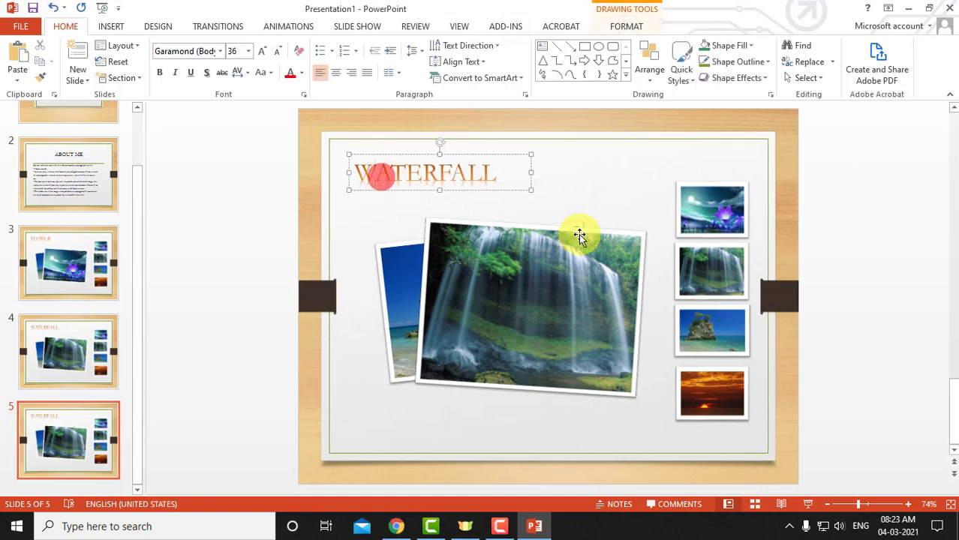
key("ctrl+a")
type("BEACH")
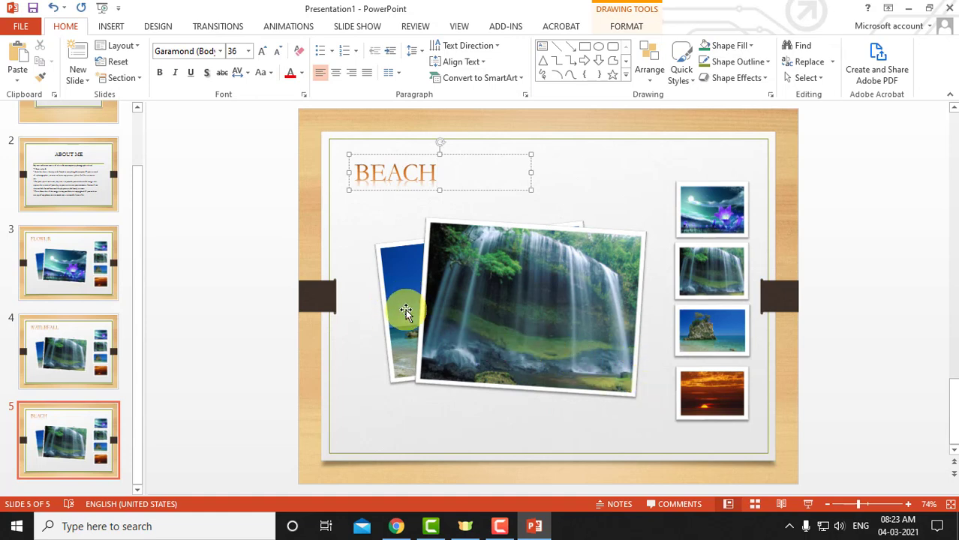
Change the main waterfall photo to Beach.jpg
left_click(406, 281)
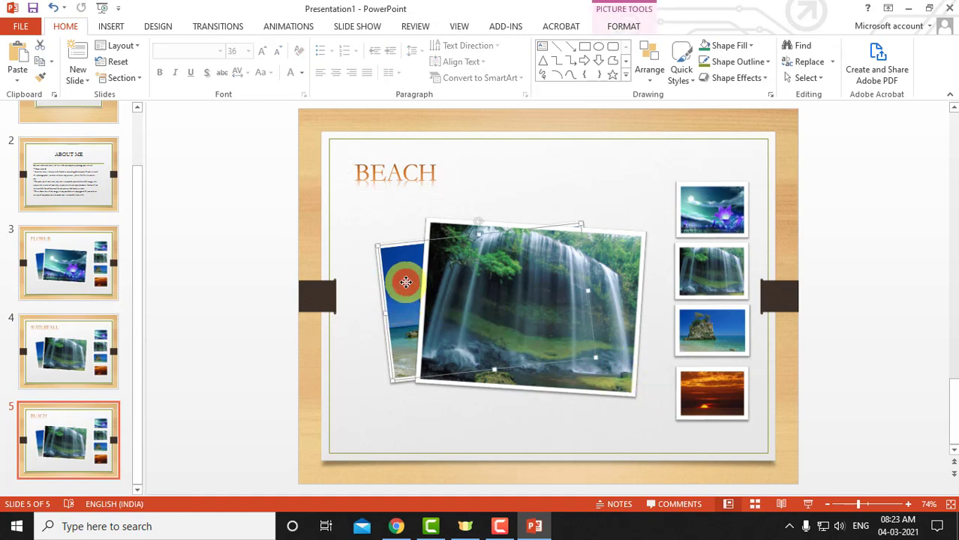
left_click(621, 25)
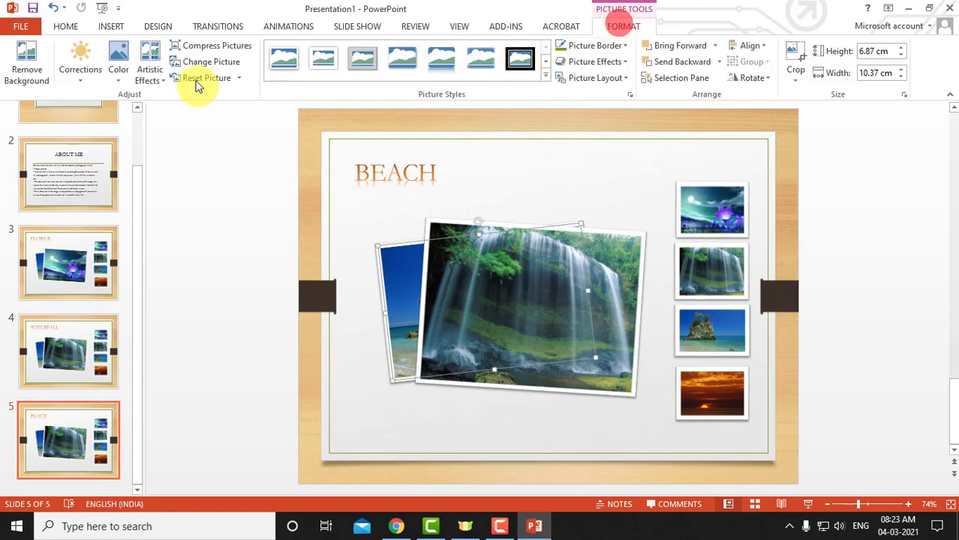
left_click(201, 64)
left_click(414, 184)
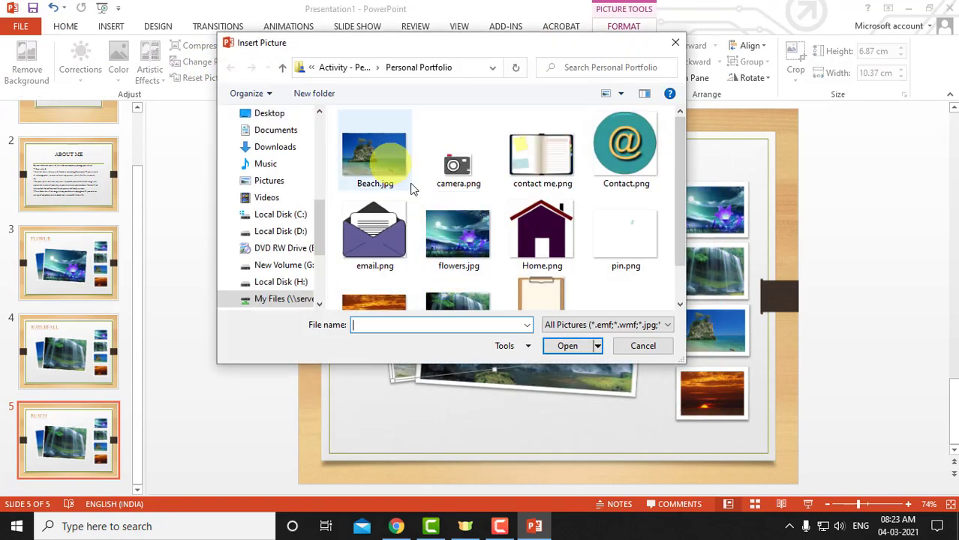
double_click(454, 235)
left_click(610, 273)
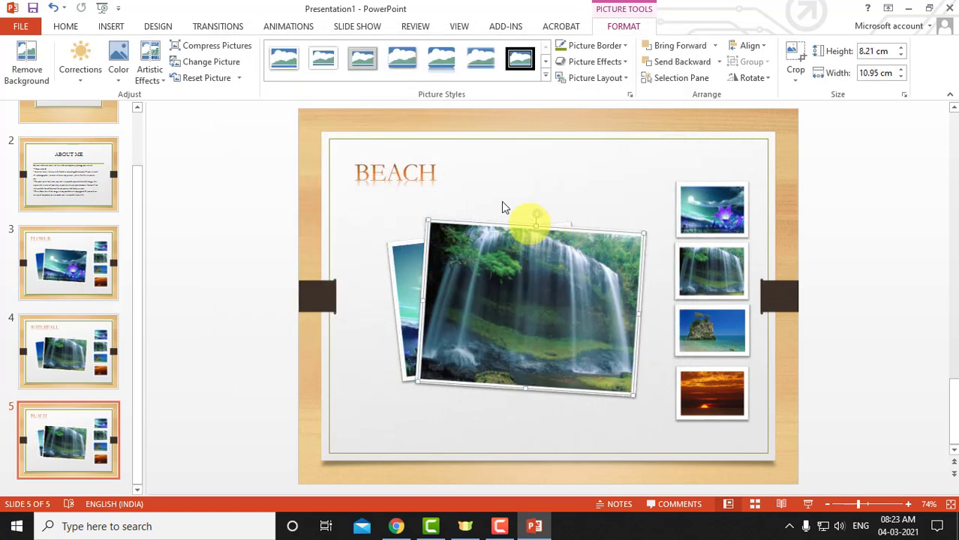
left_click(192, 62)
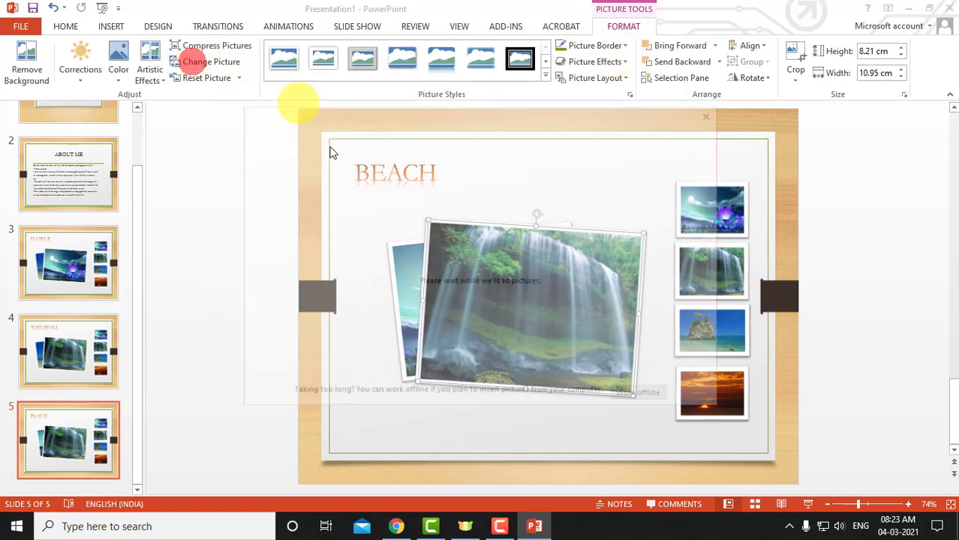
left_click(496, 182)
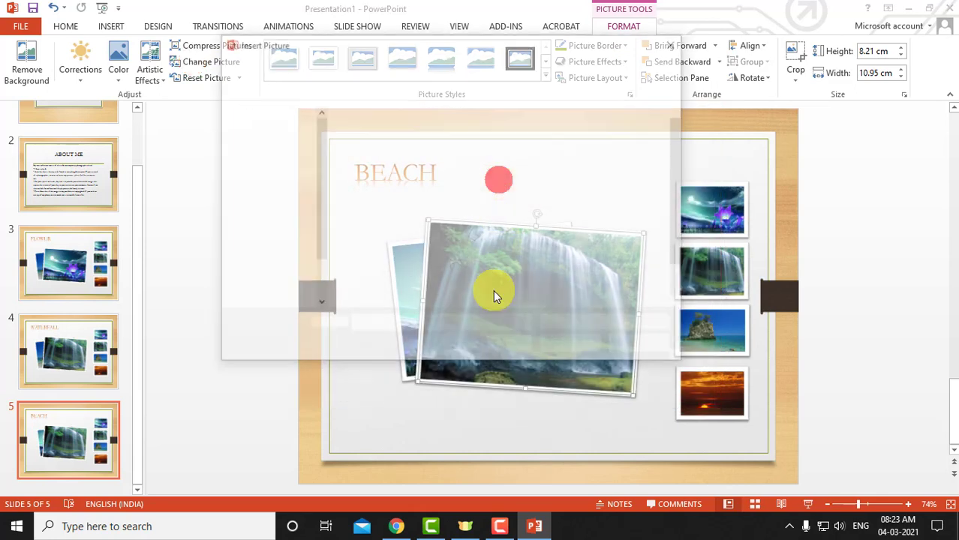
double_click(366, 152)
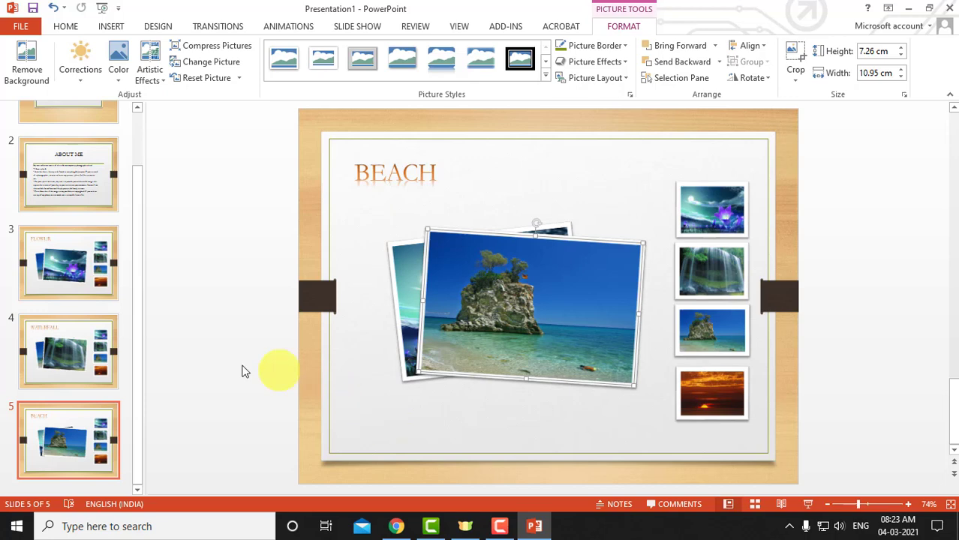
Duplicate the BEACH slide as slide 6
right_click(55, 440)
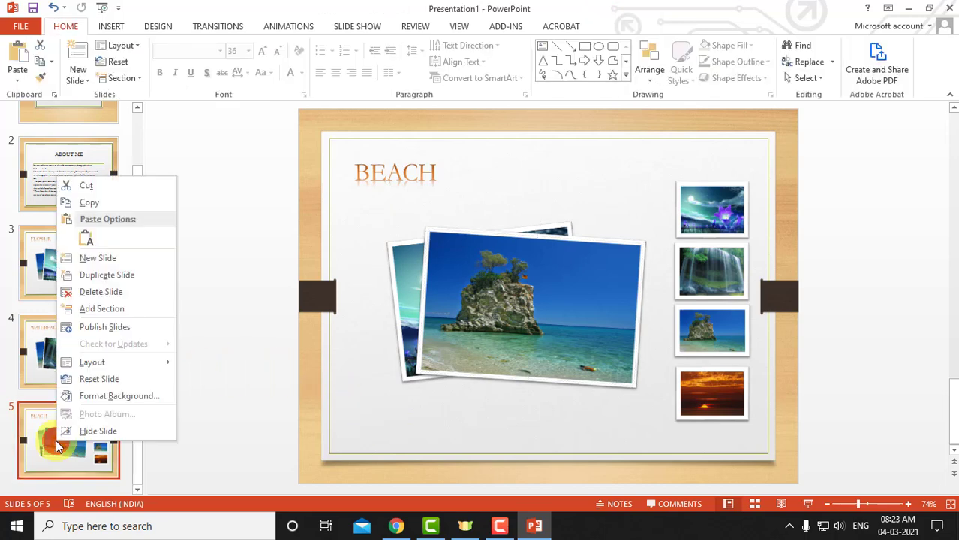
left_click(107, 277)
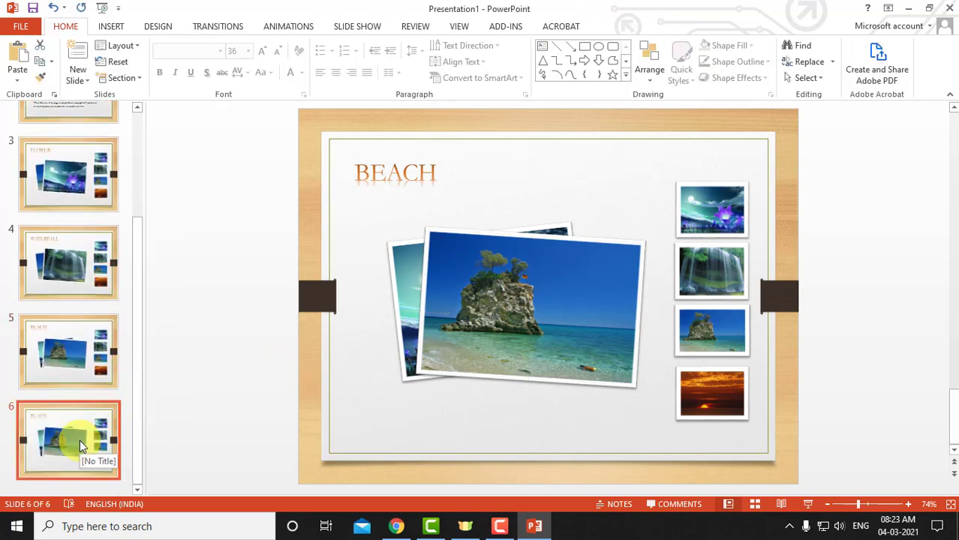
left_click(79, 439)
Retitle slide 6 'SUNSET'
left_click(425, 172)
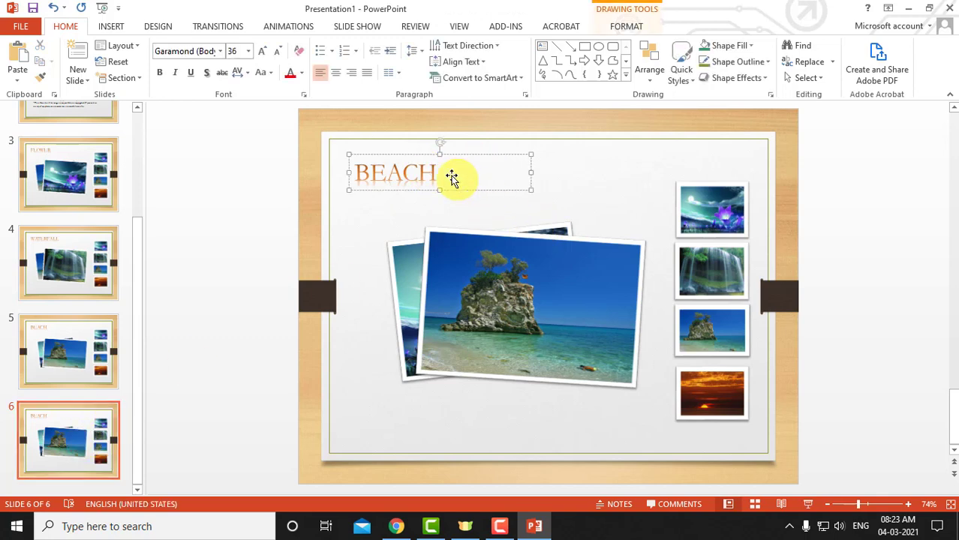
left_click_drag(441, 174, 457, 177)
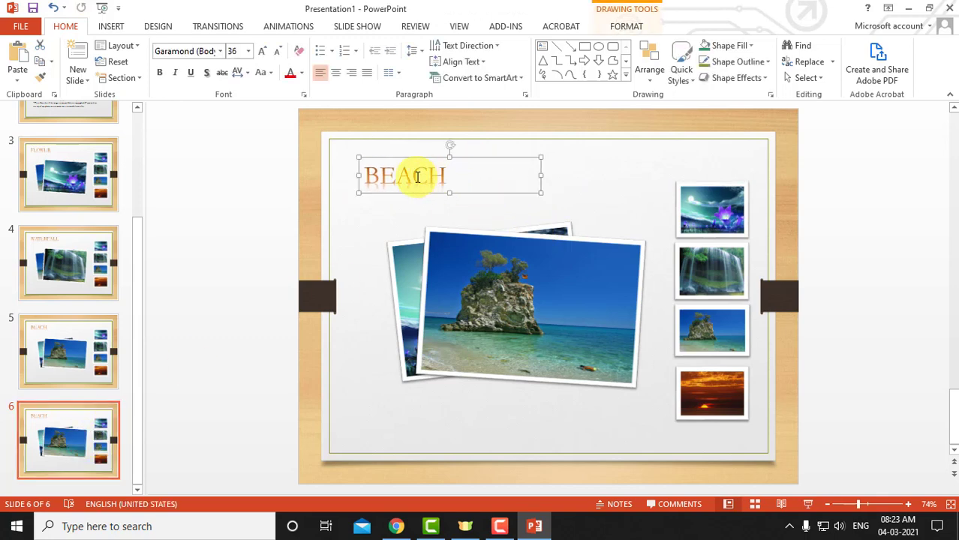
key("ctrl+a")
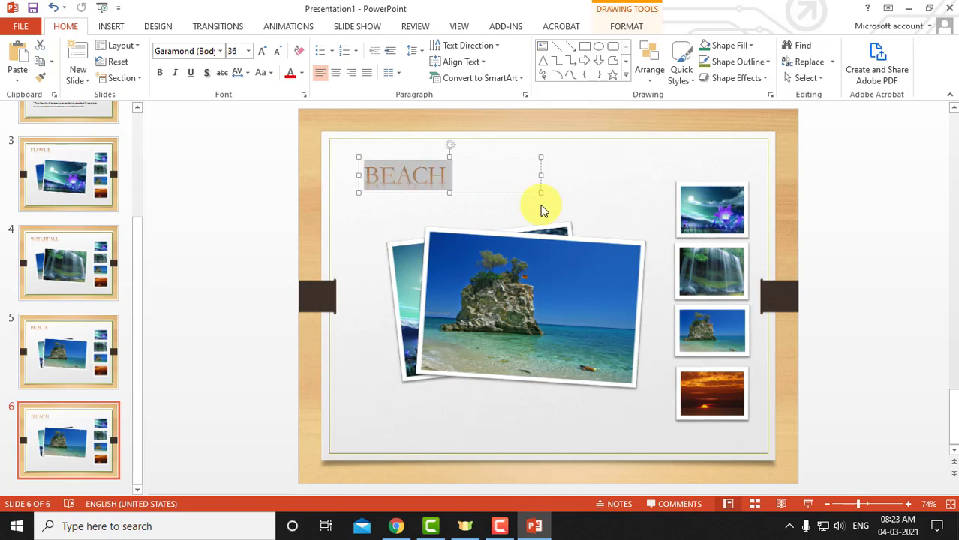
type("SUNSET")
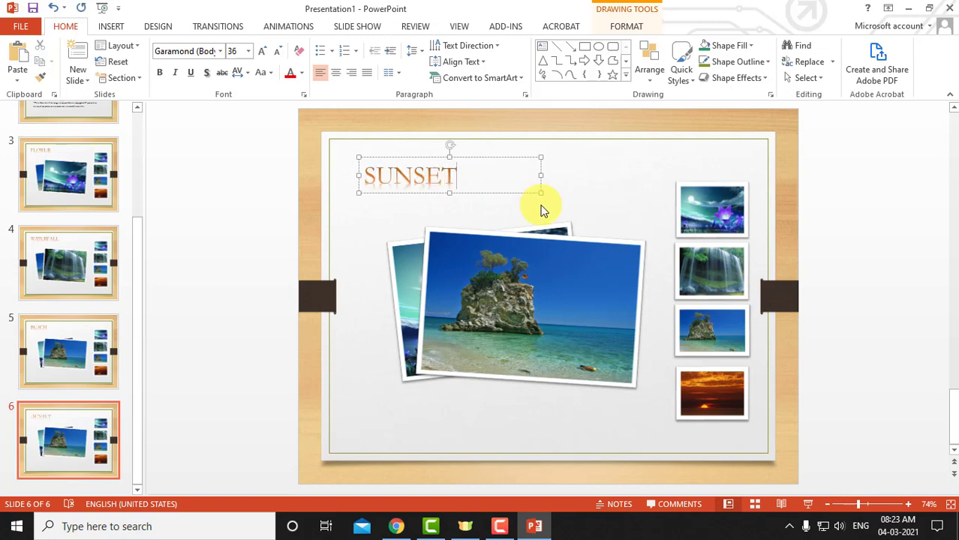
left_click(503, 315)
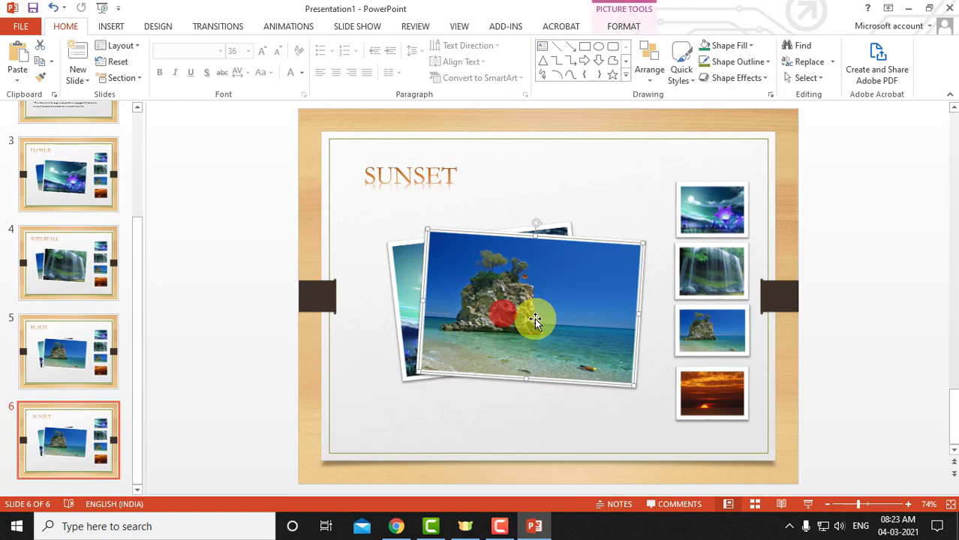
Change slide 6's main photo to sunset.jpg, then go back to the FLOWER slide
left_click(622, 27)
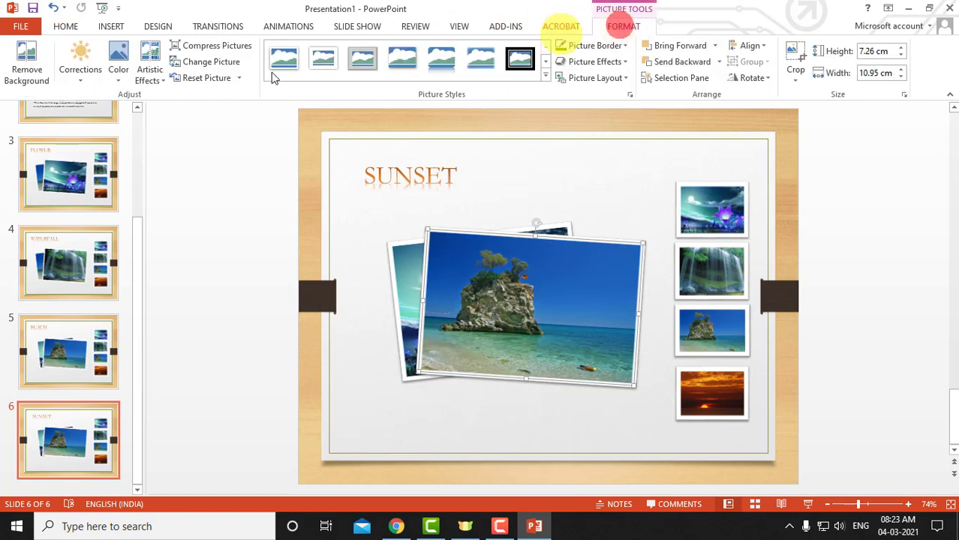
left_click(203, 63)
left_click(399, 189)
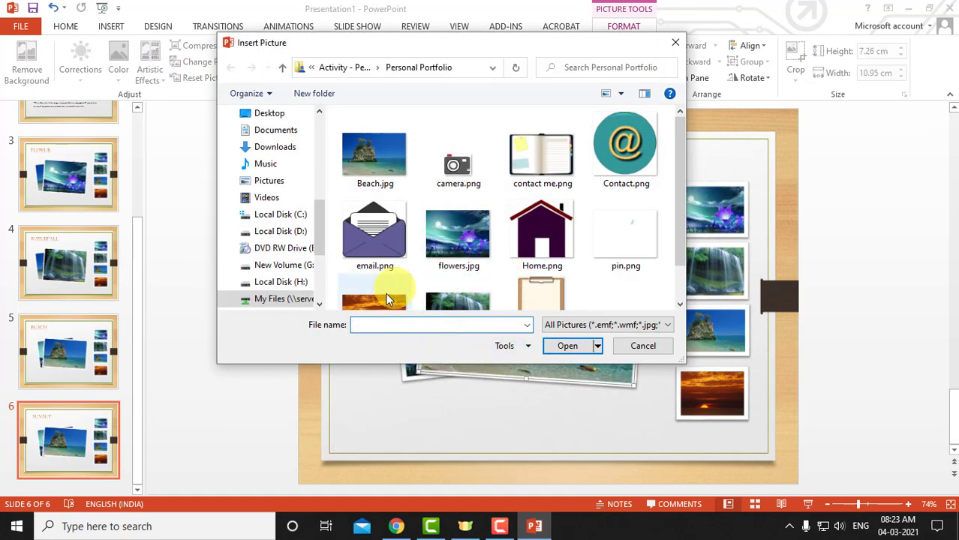
left_click(383, 300)
left_click(564, 345)
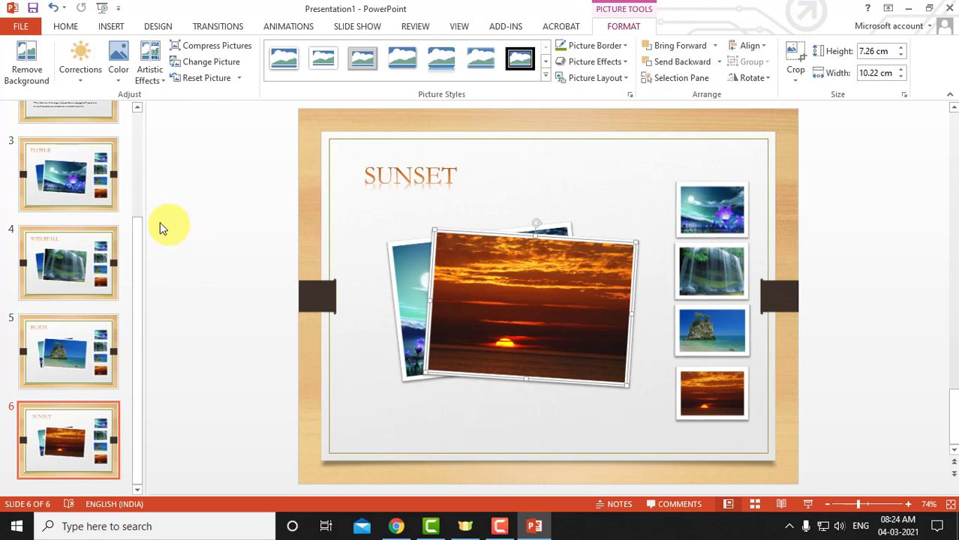
left_click(69, 177)
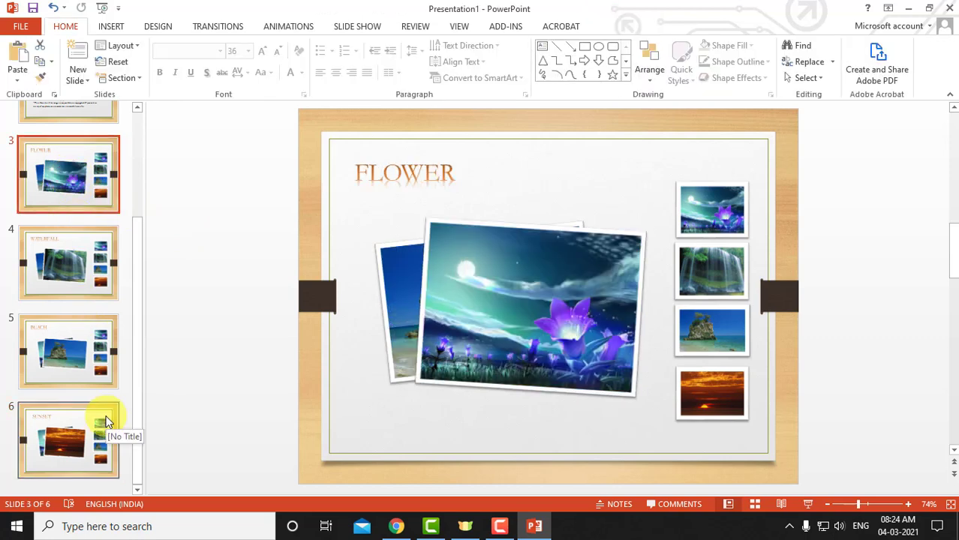
Select and delete the four right-side thumbnails on the SUNSET, BEACH and WATERFALL slides
left_click(68, 442)
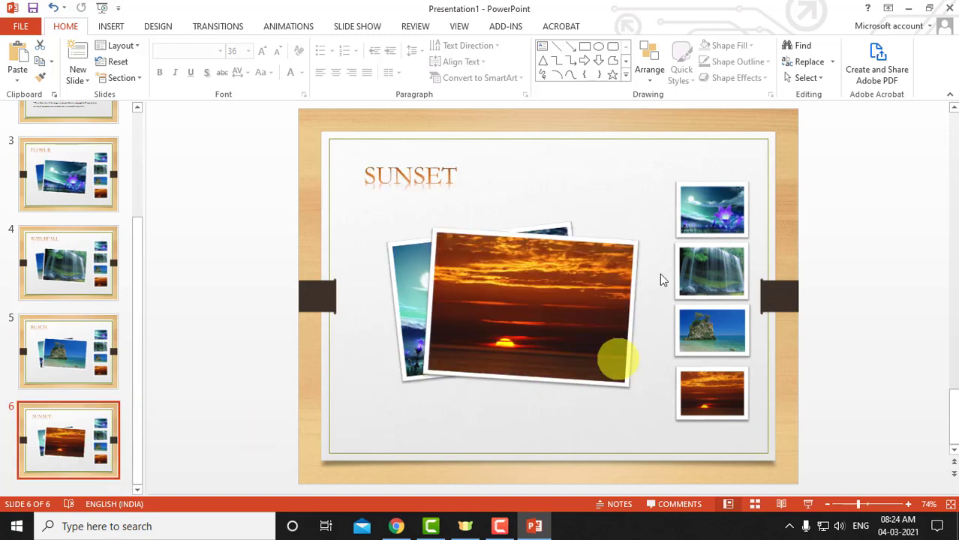
left_click_drag(665, 158, 770, 449)
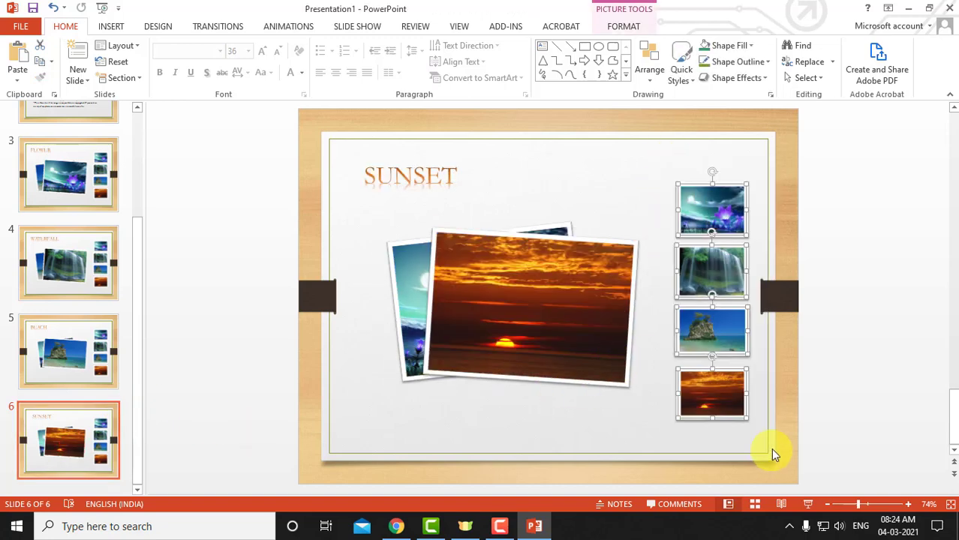
left_click(62, 342)
left_click_drag(670, 161, 781, 443)
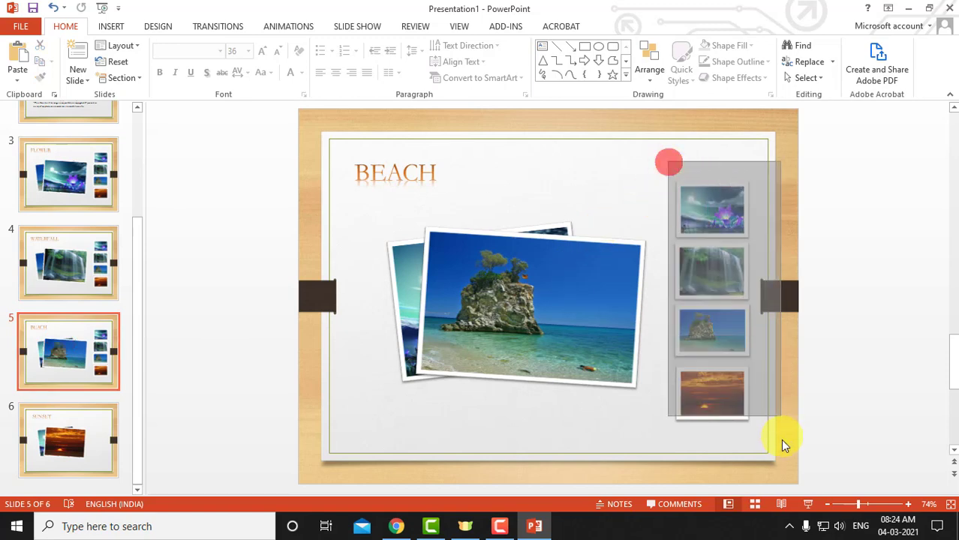
key("Delete")
left_click(82, 275)
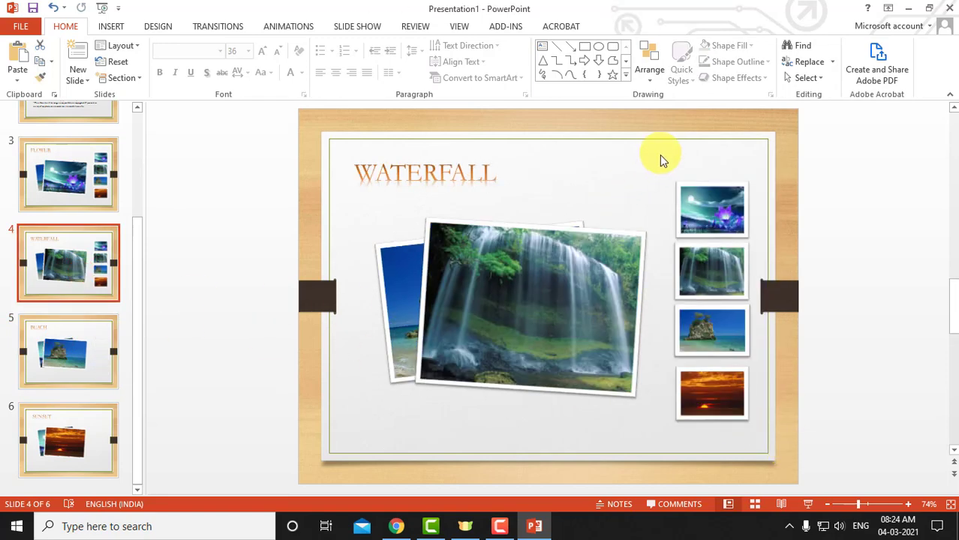
left_click_drag(660, 156, 769, 448)
key("Delete")
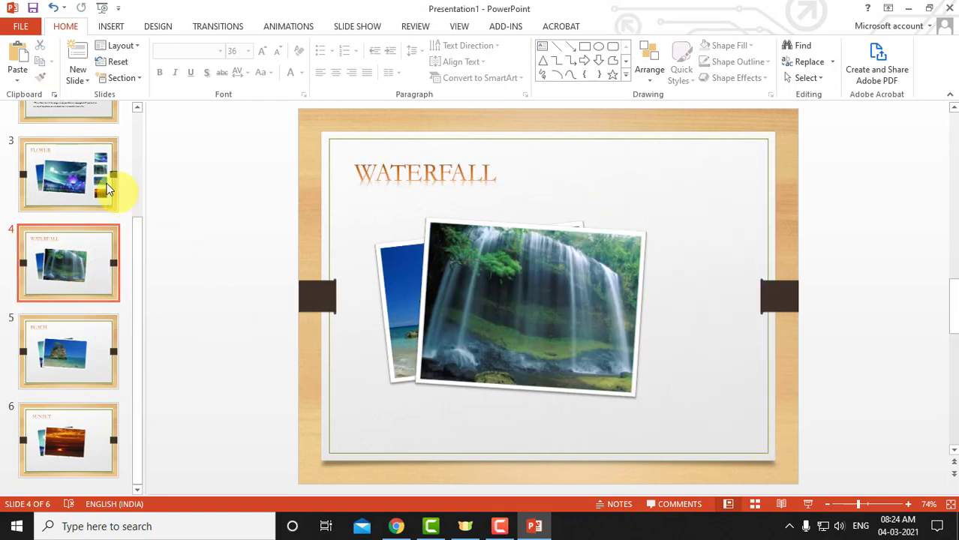
left_click(85, 177)
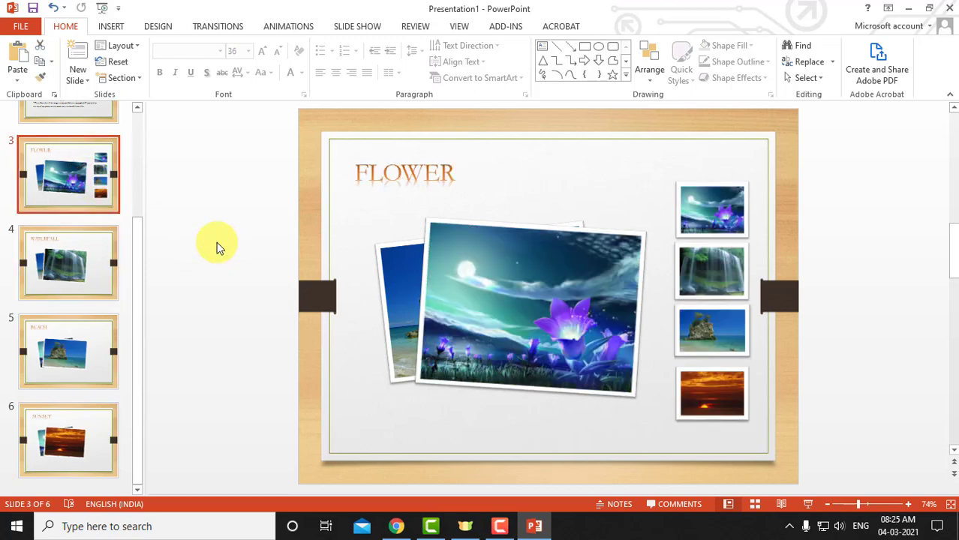
left_click(713, 209)
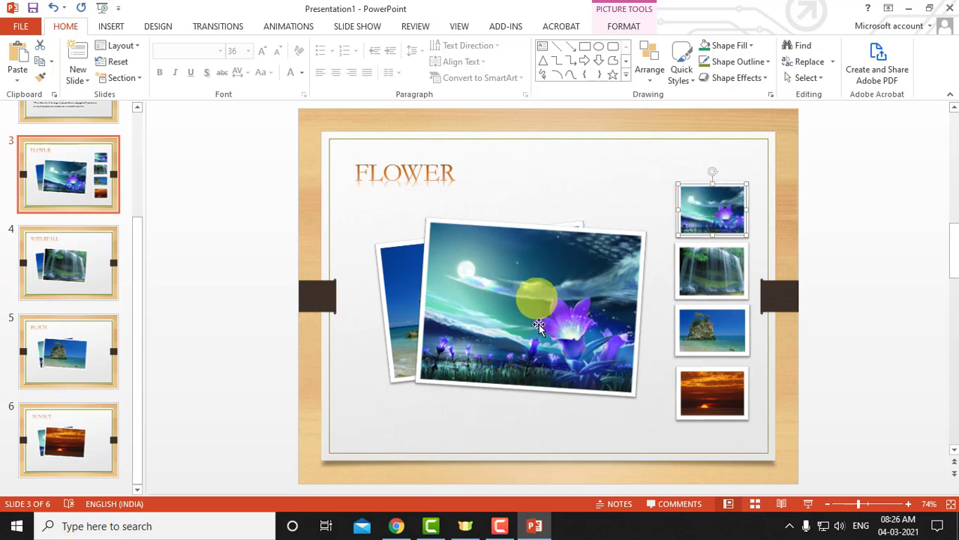
Hyperlink the flower thumbnail to Slide 3 through Place in This Document
left_click(719, 276)
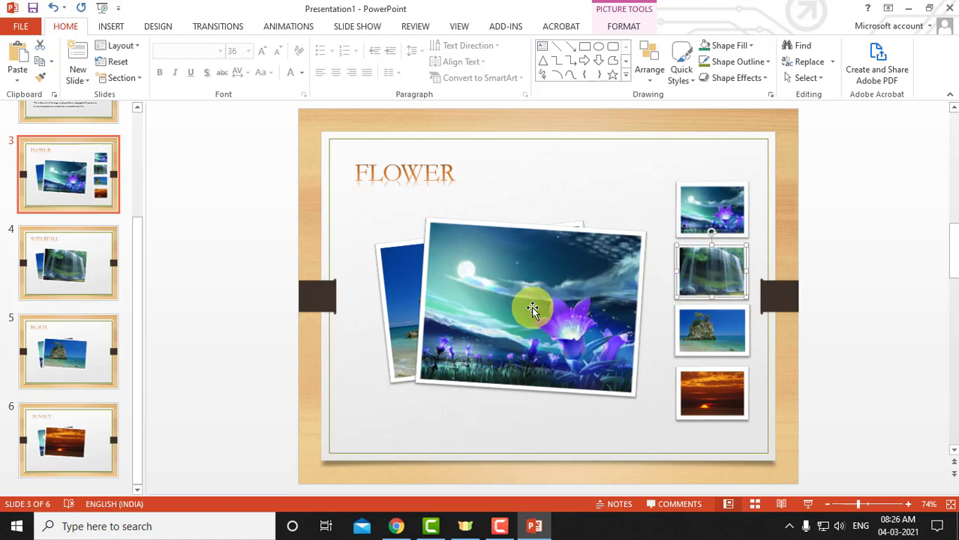
left_click(701, 329)
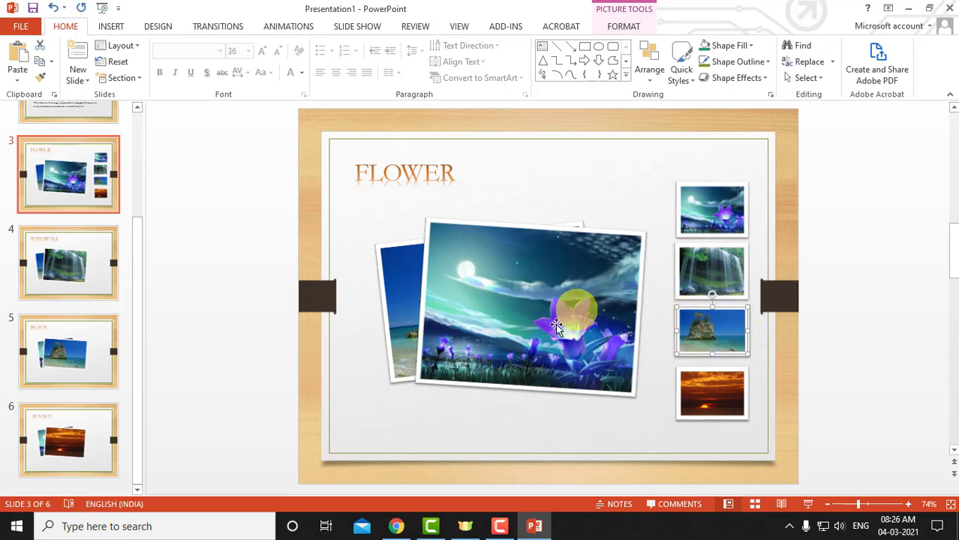
left_click(697, 389)
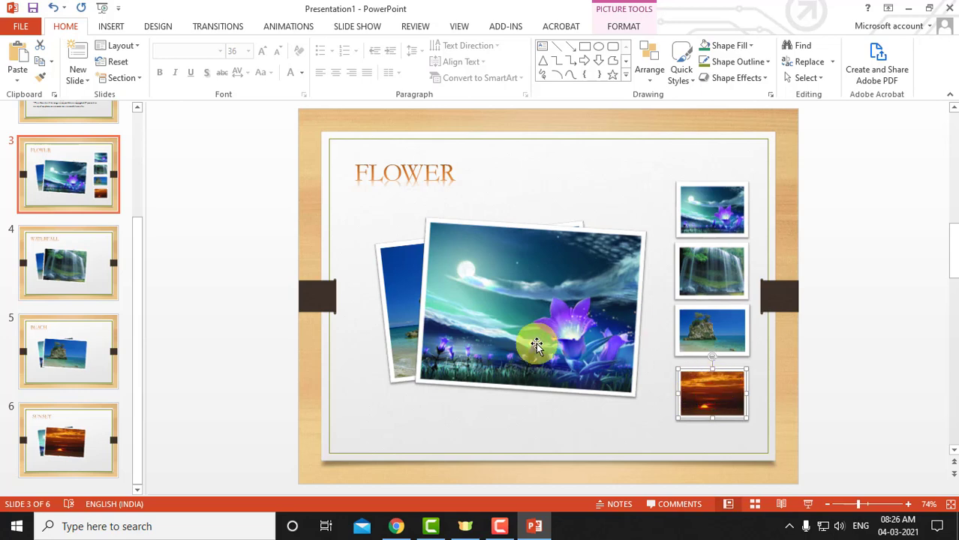
left_click(704, 207)
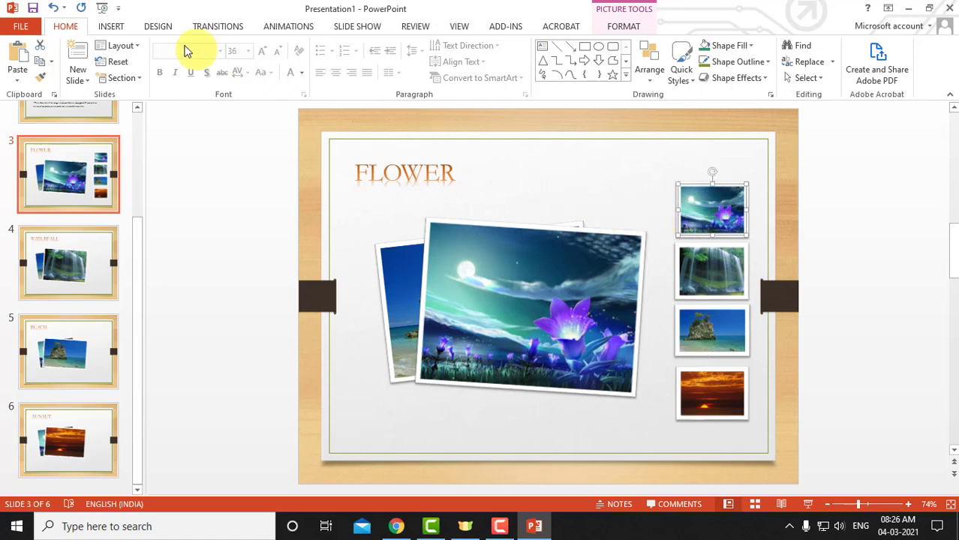
left_click(118, 27)
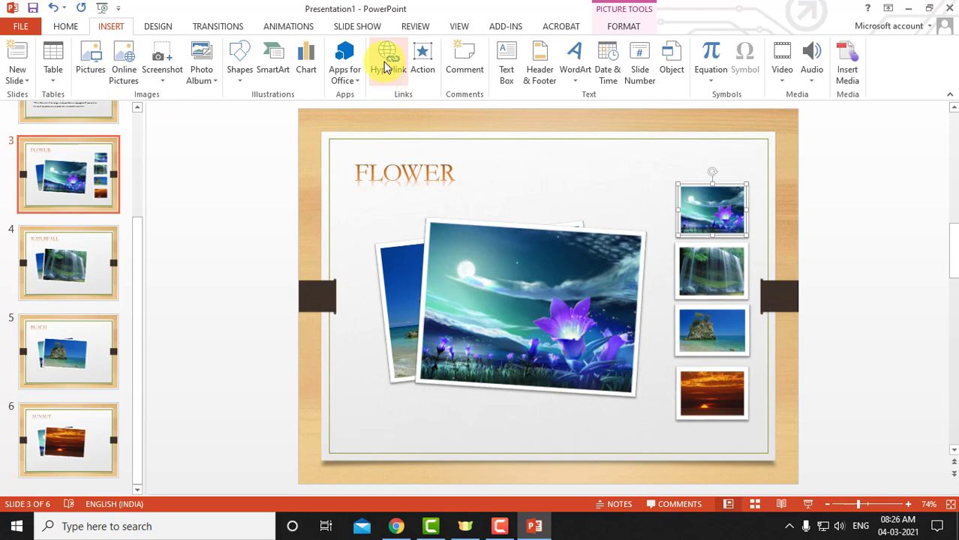
right_click(698, 203)
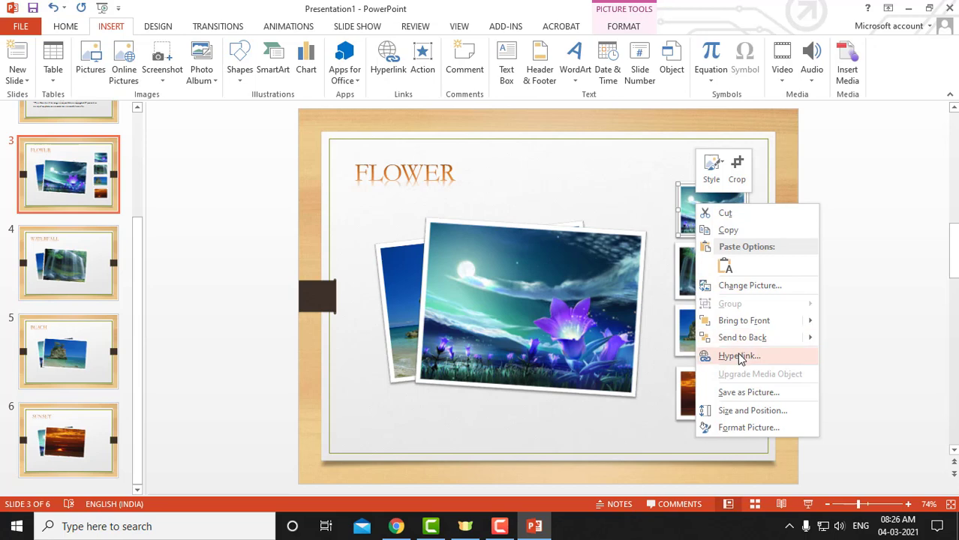
left_click(740, 356)
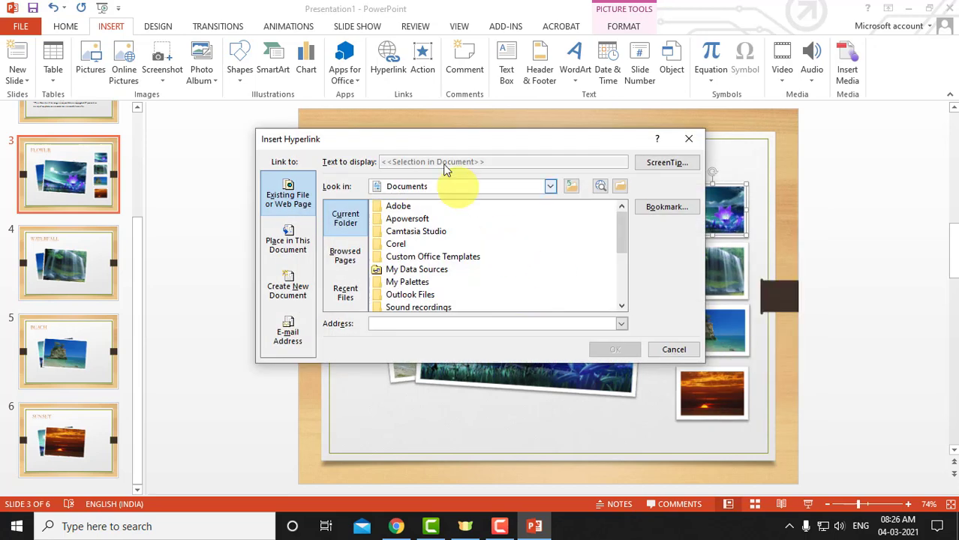
left_click_drag(415, 143, 252, 58)
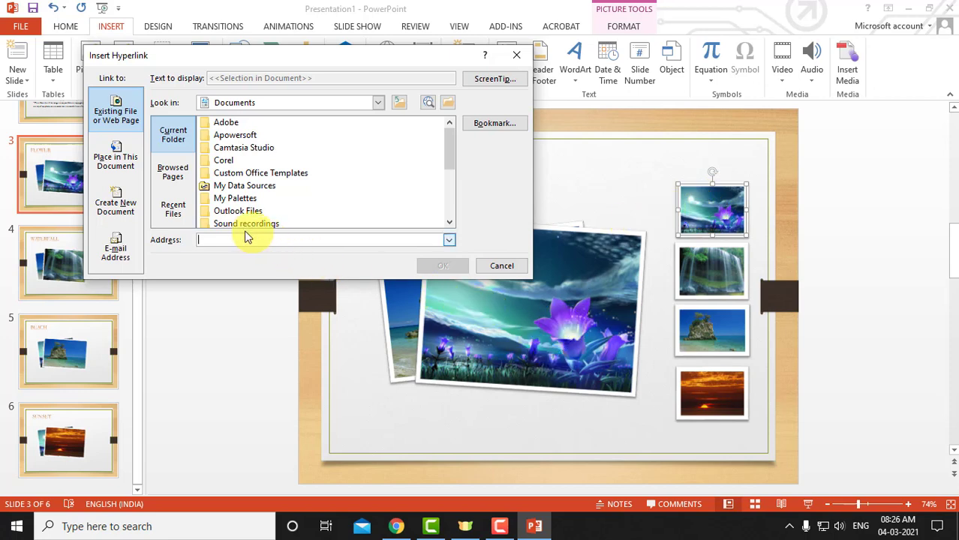
left_click(116, 159)
left_click_drag(293, 204, 293, 216)
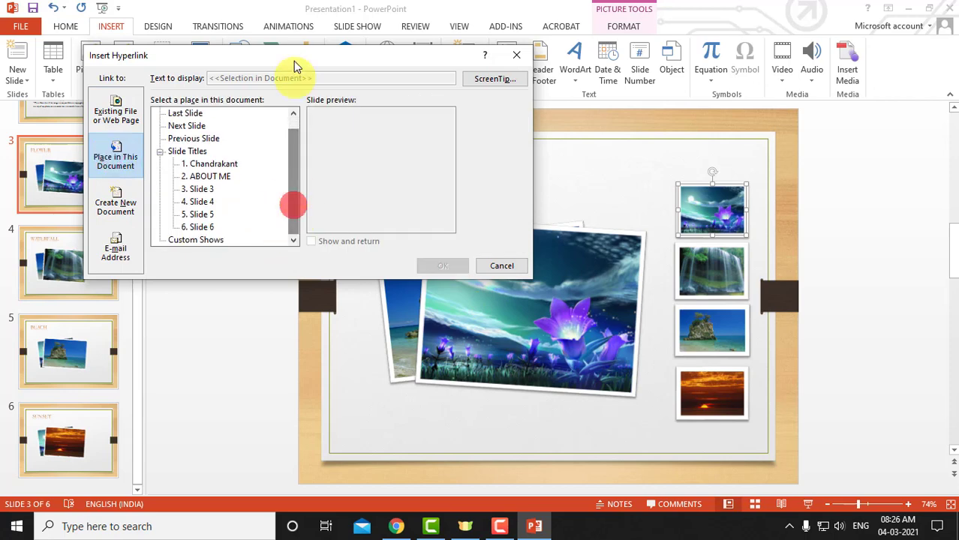
left_click_drag(296, 60, 690, 59)
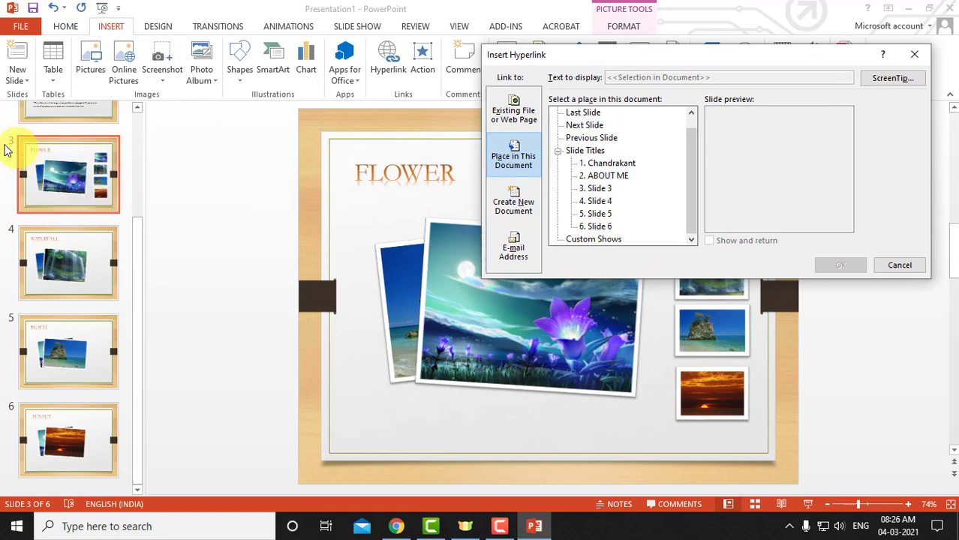
left_click(596, 188)
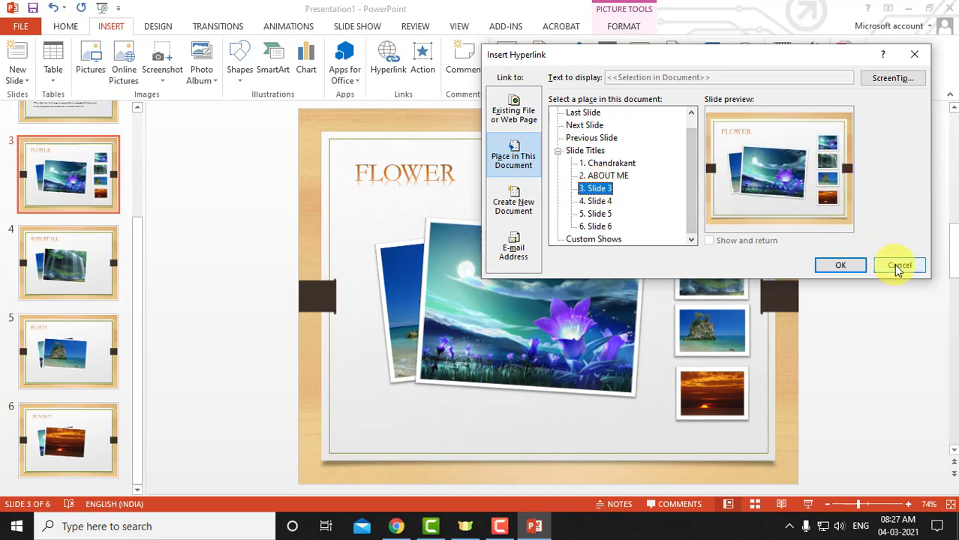
left_click(842, 265)
Hyperlink the waterfall, beach and sunset thumbnails to Slides 4, 5 and 6 respectively
left_click(699, 272)
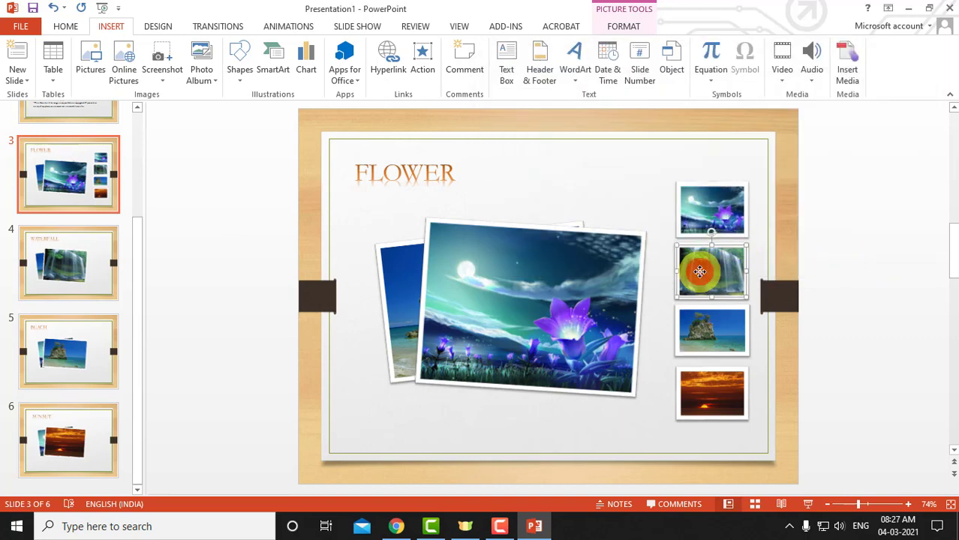
left_click(389, 64)
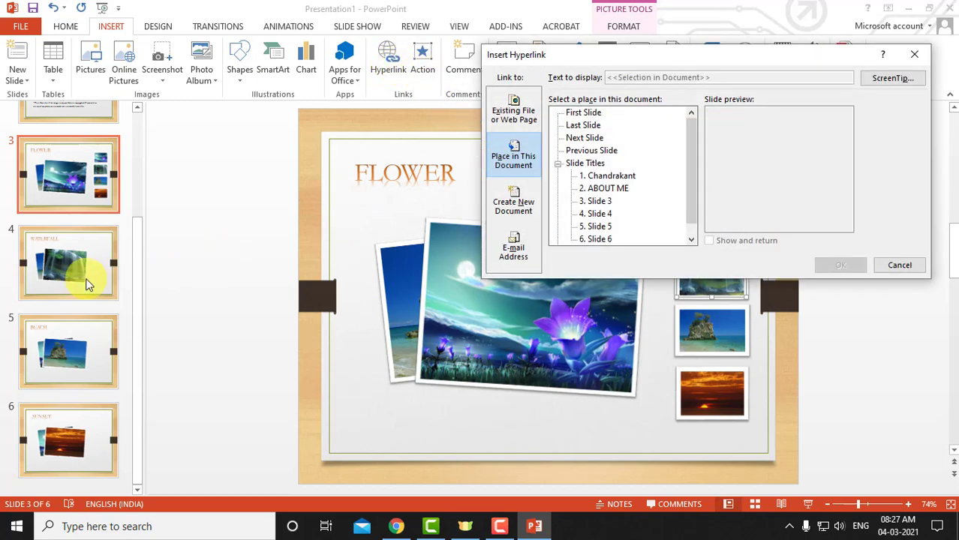
left_click(599, 214)
left_click(853, 265)
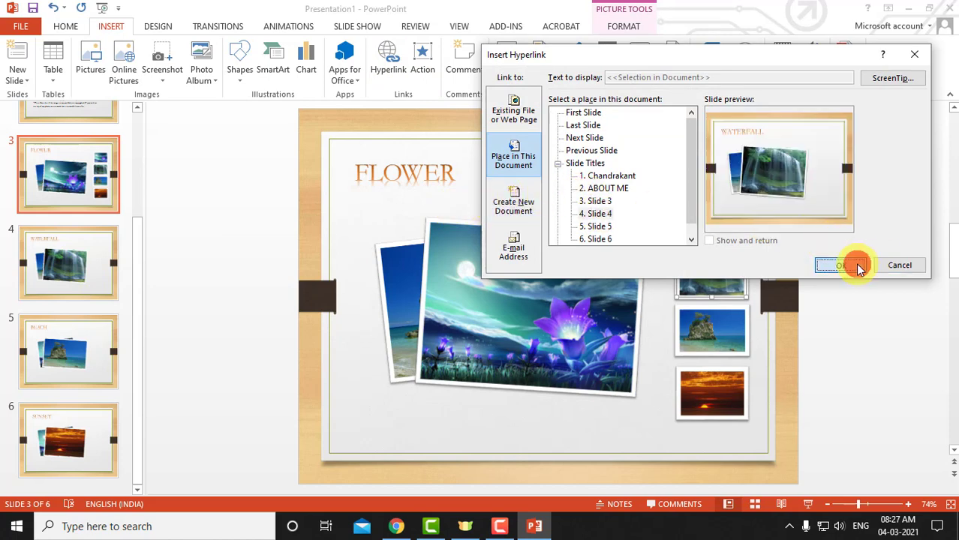
left_click(700, 321)
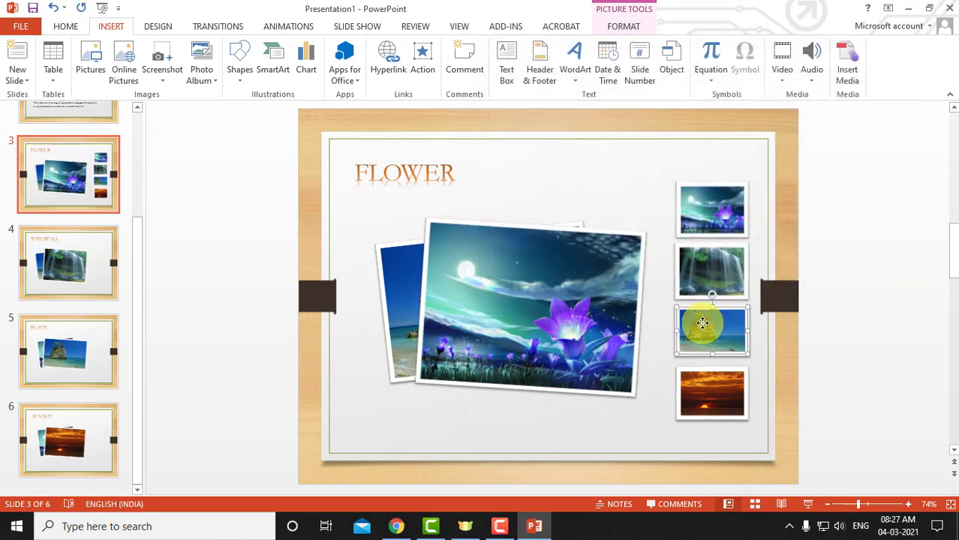
left_click(388, 60)
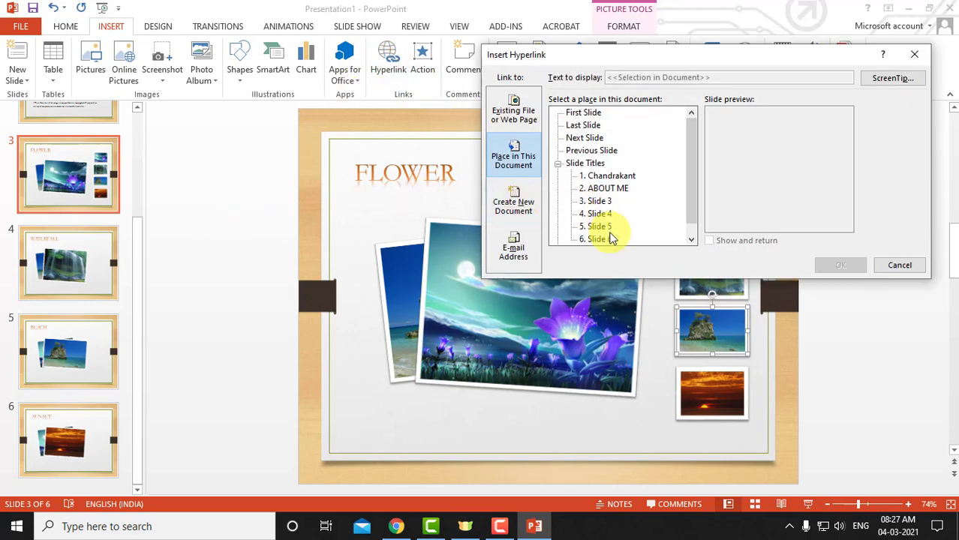
left_click(598, 226)
left_click(838, 264)
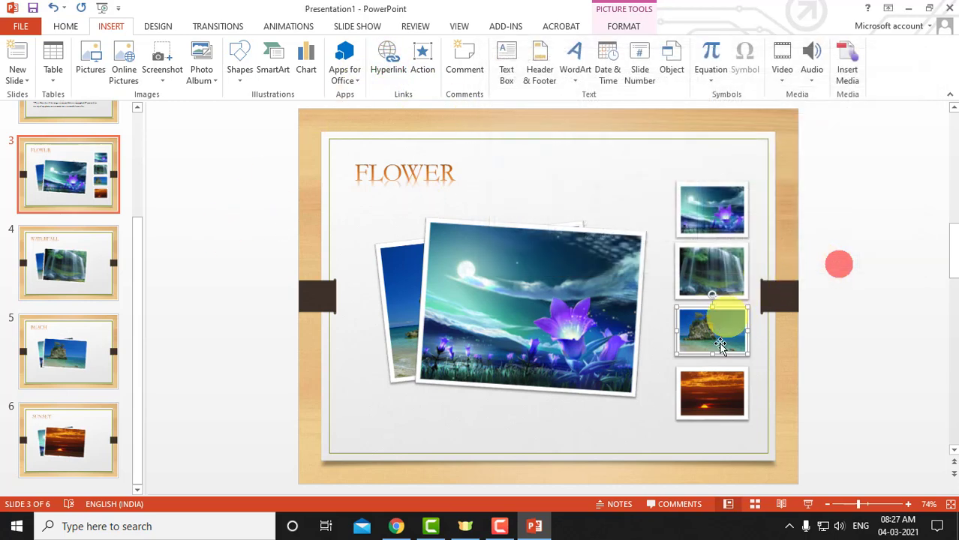
left_click(709, 387)
left_click(388, 60)
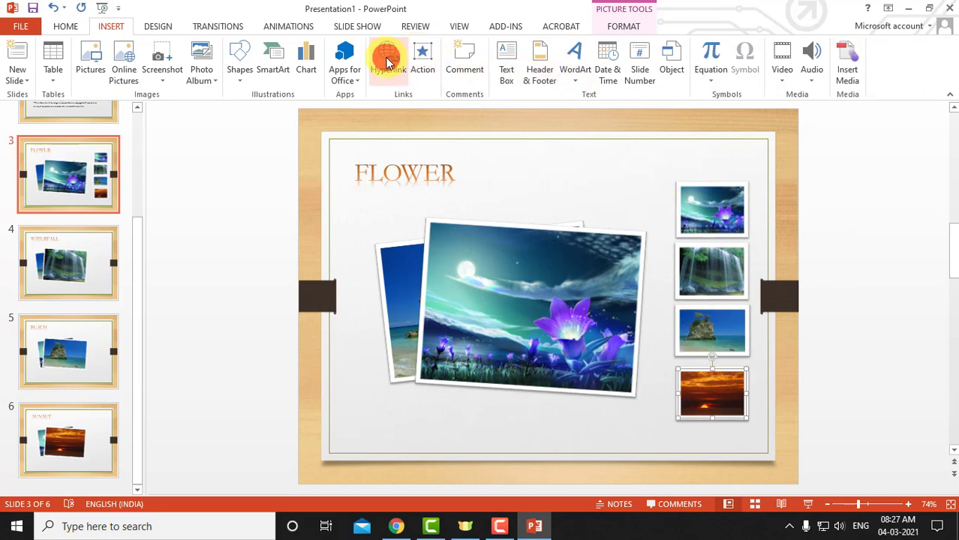
left_click(593, 240)
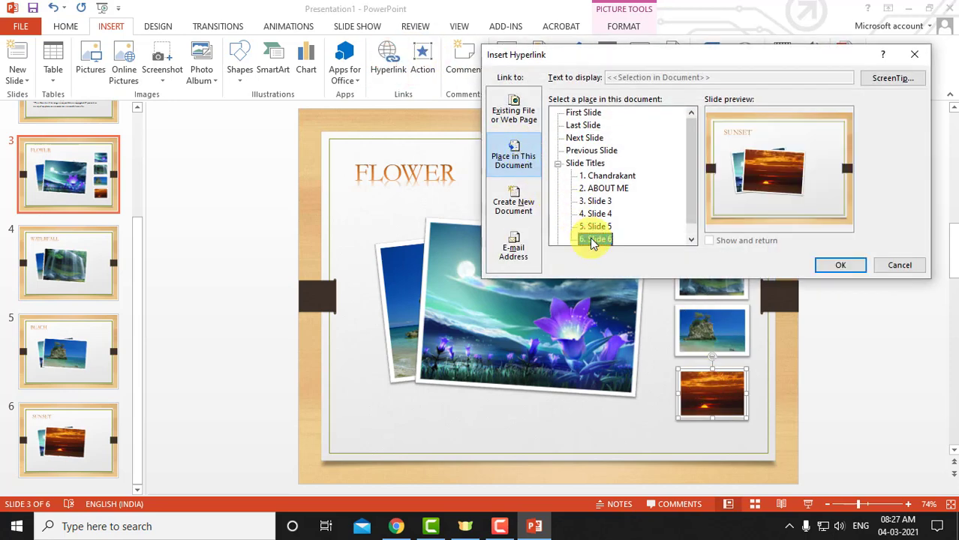
left_click(839, 266)
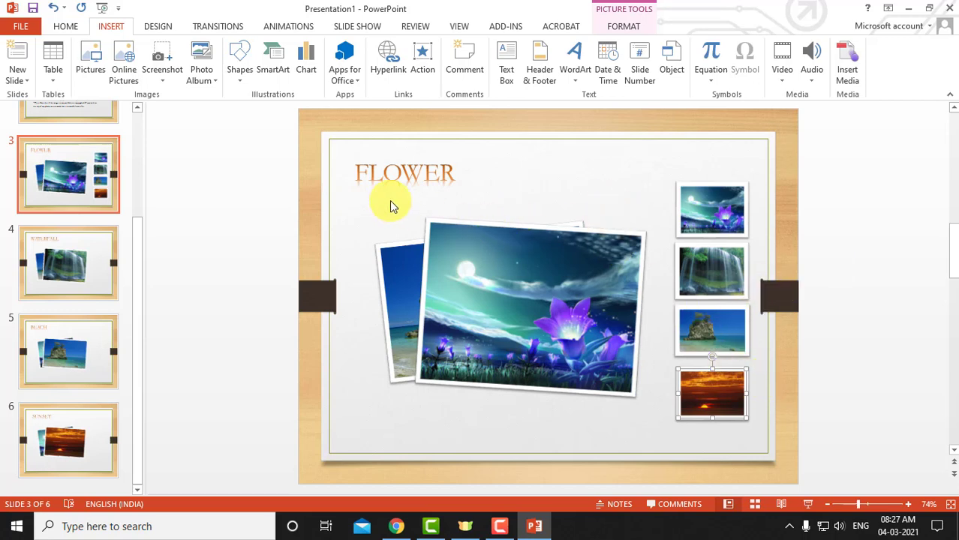
Run a Shift+F5 show from FLOWER, follow the sunset thumbnail to SUNSET, then exit with Esc
left_click(88, 184)
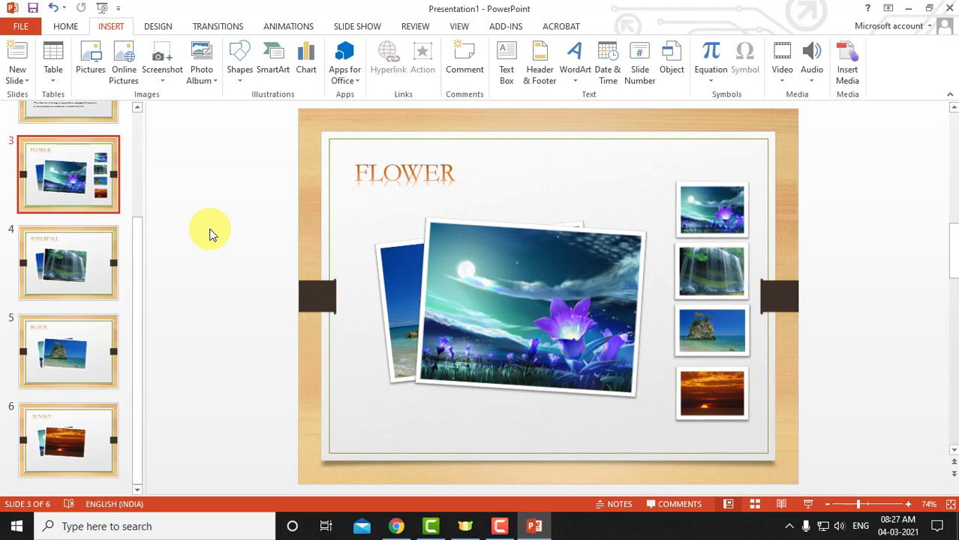
key("shift+F5")
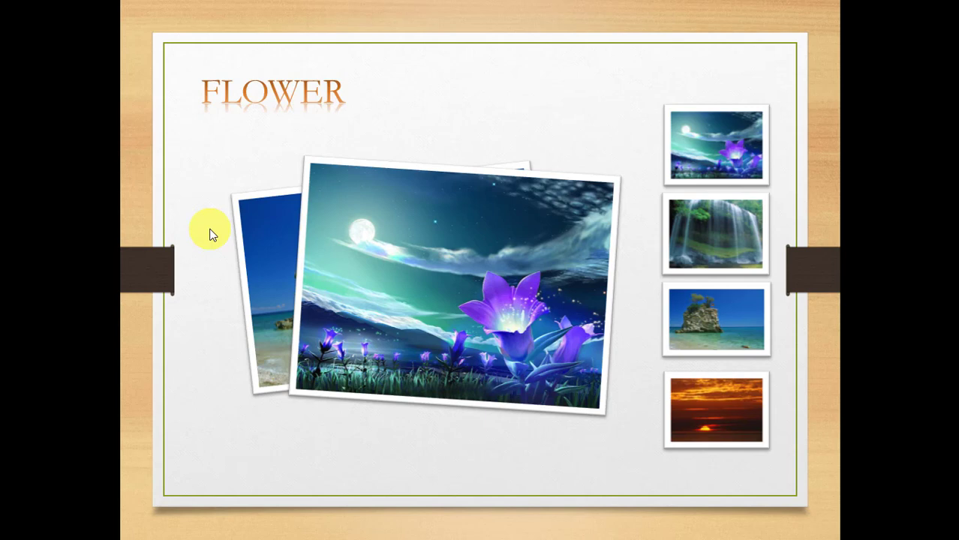
left_click(702, 411)
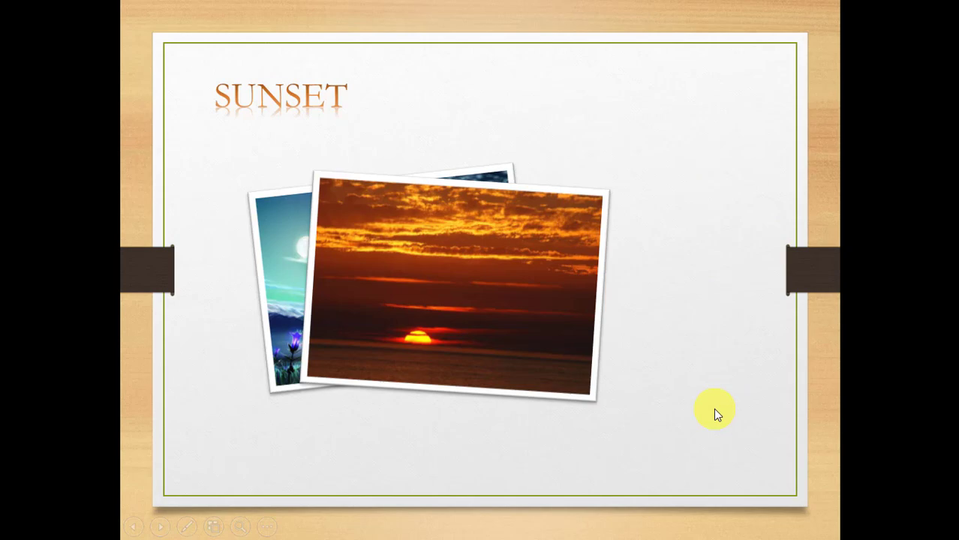
key("Escape")
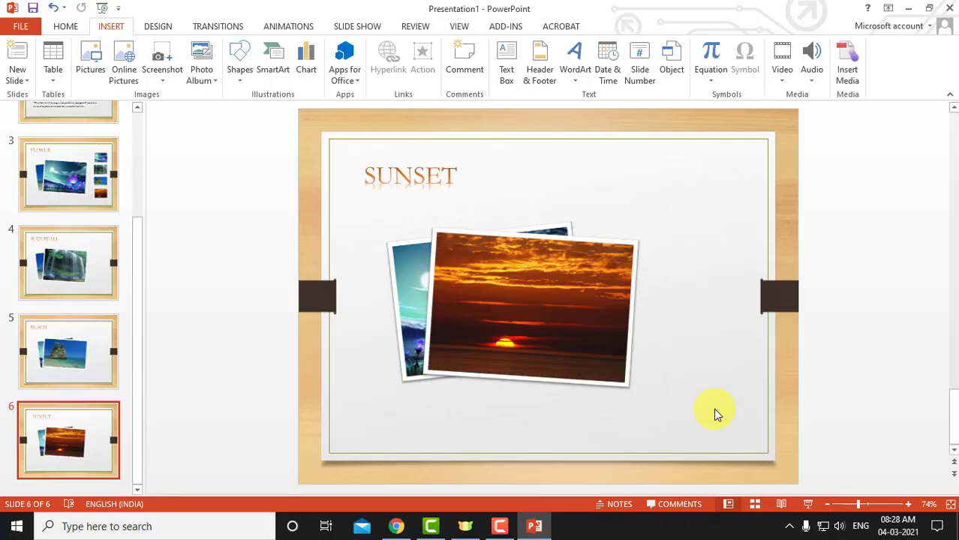
Select FLOWER's four linked thumbnails and paste copies onto the BEACH and SUNSET slides
left_click(83, 186)
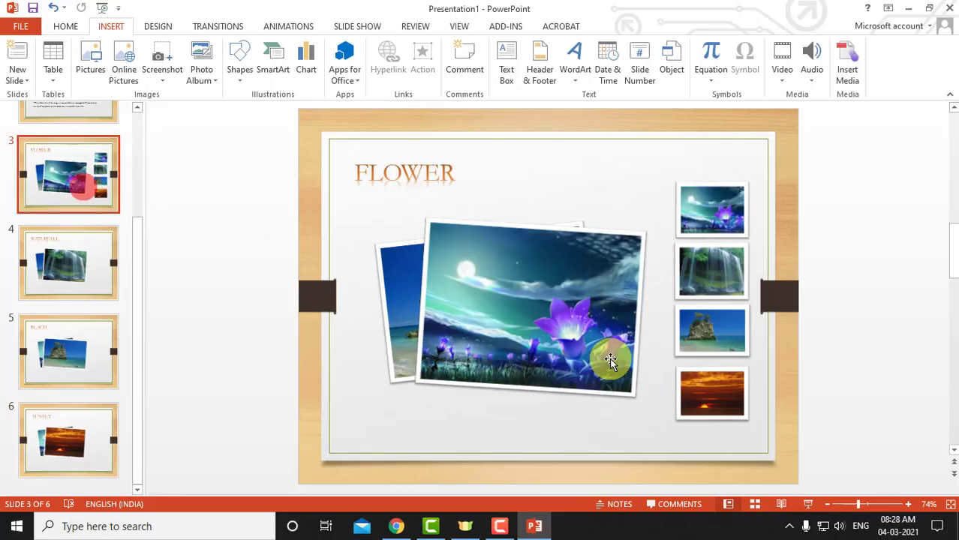
left_click(659, 158)
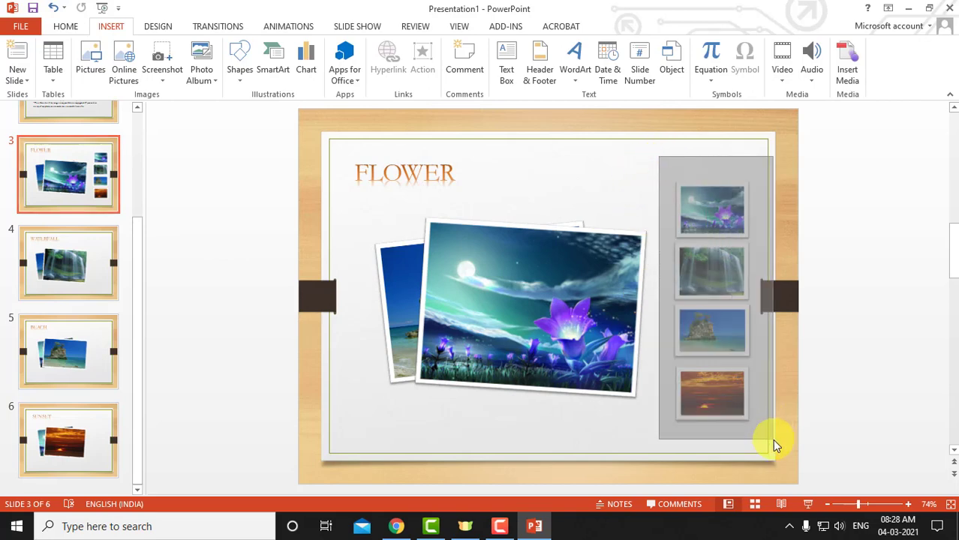
left_click_drag(690, 211, 772, 439)
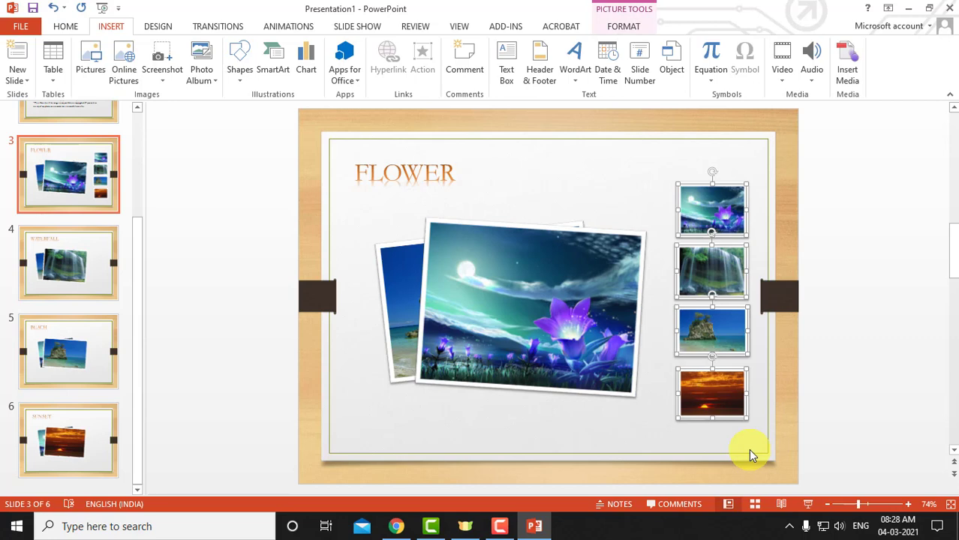
left_click(81, 278)
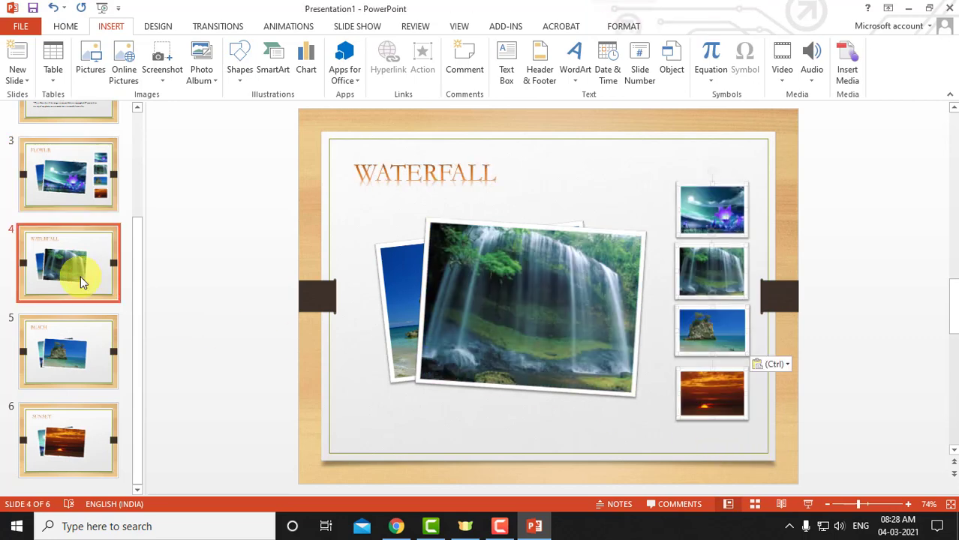
left_click(63, 359)
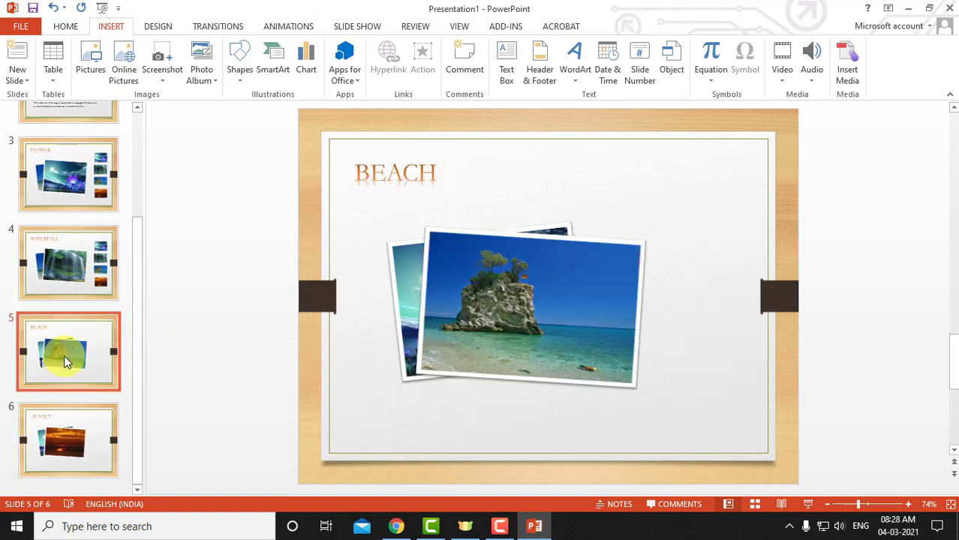
key("ctrl+v")
left_click(70, 443)
key("ctrl+v")
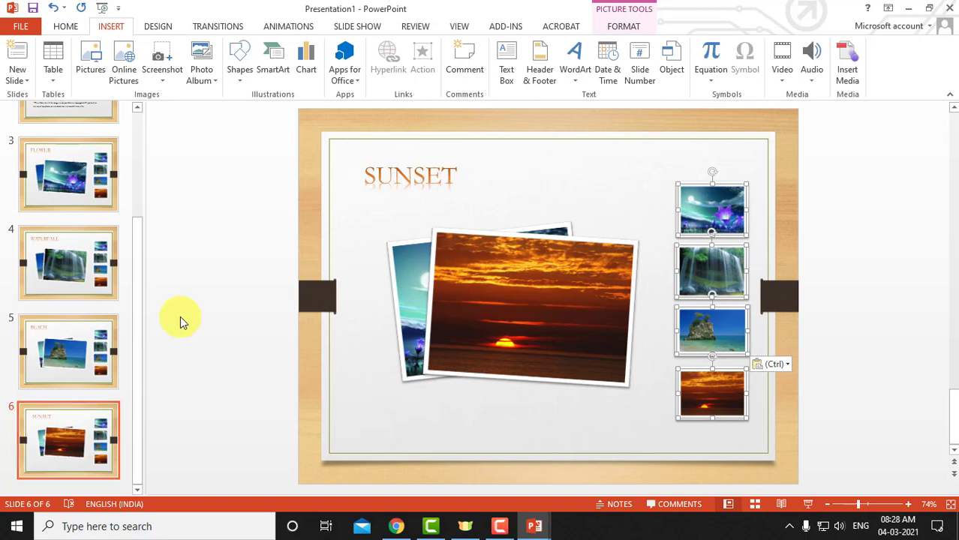
Start the show on SUNSET and click thumbnails through BEACH, WATERFALL, FLOWER and SUNSET
key("shift+F5")
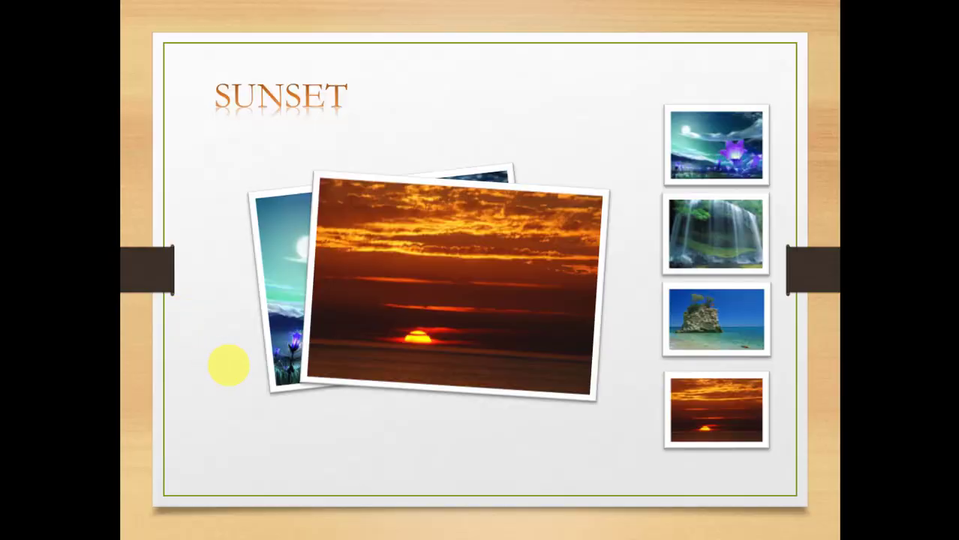
left_click(695, 321)
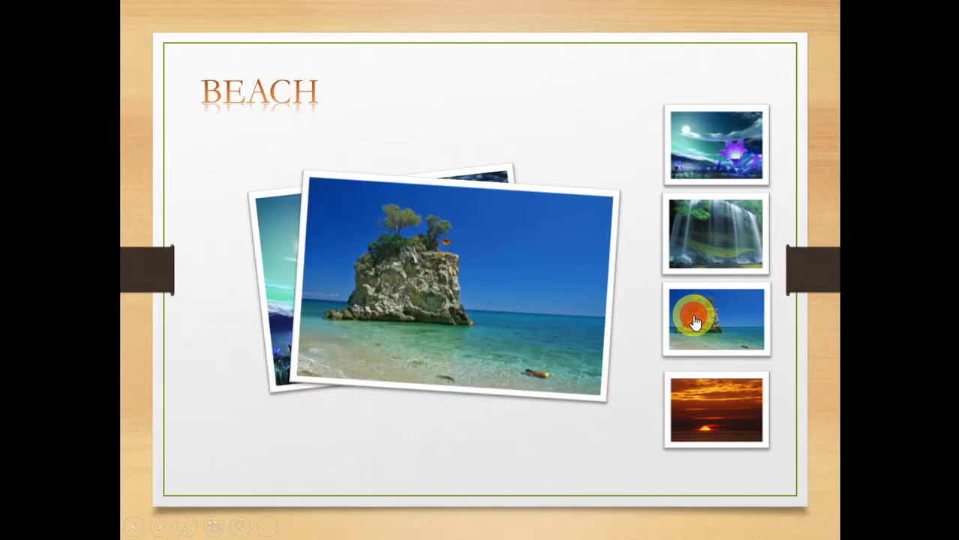
left_click(691, 240)
left_click(699, 154)
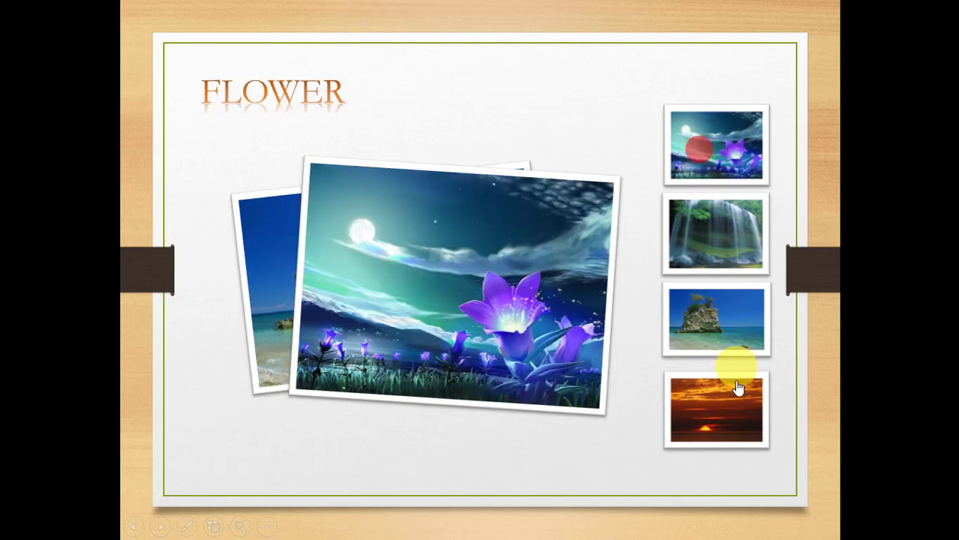
left_click(735, 389)
left_click(711, 154)
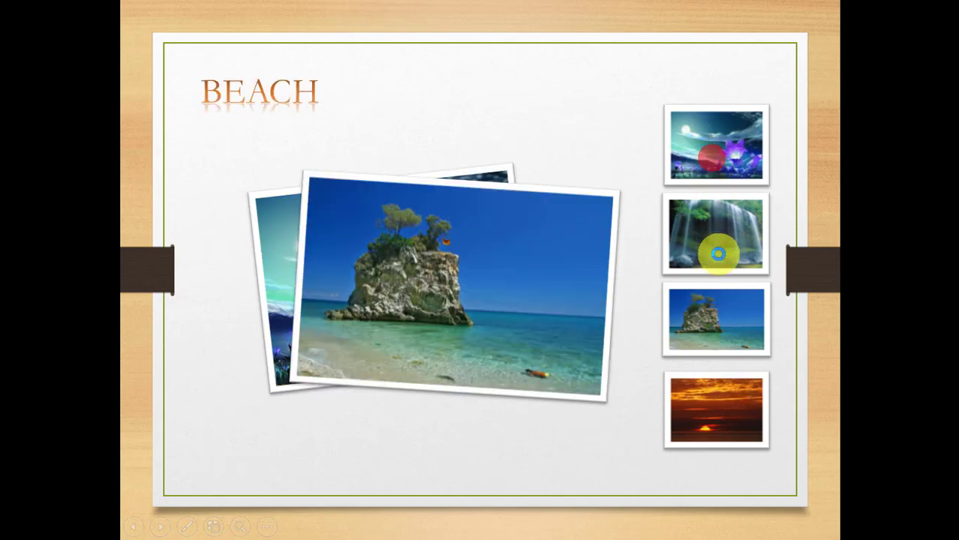
left_click(717, 246)
left_click(712, 401)
Test a second pass of thumbnail links ending on FLOWER, then end the show with Esc
left_click(691, 296)
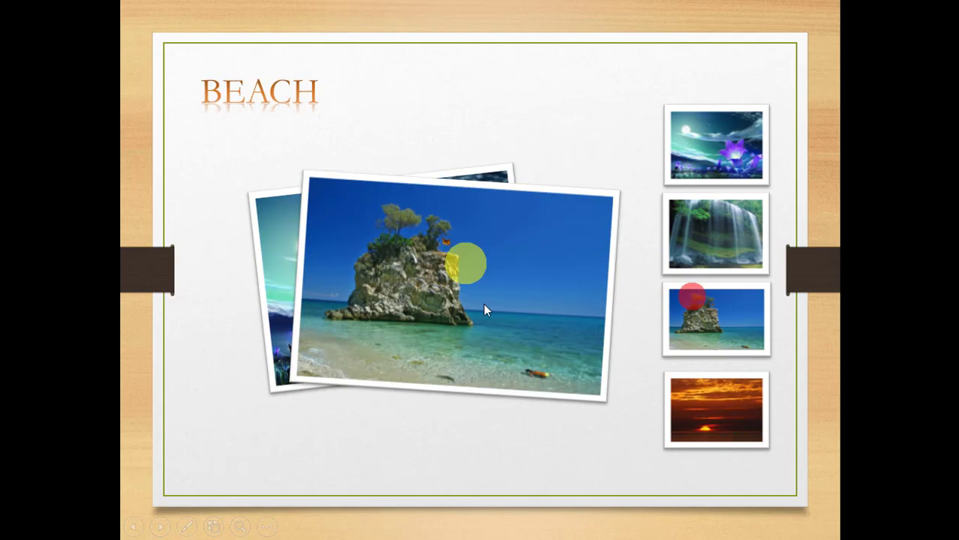
left_click(706, 241)
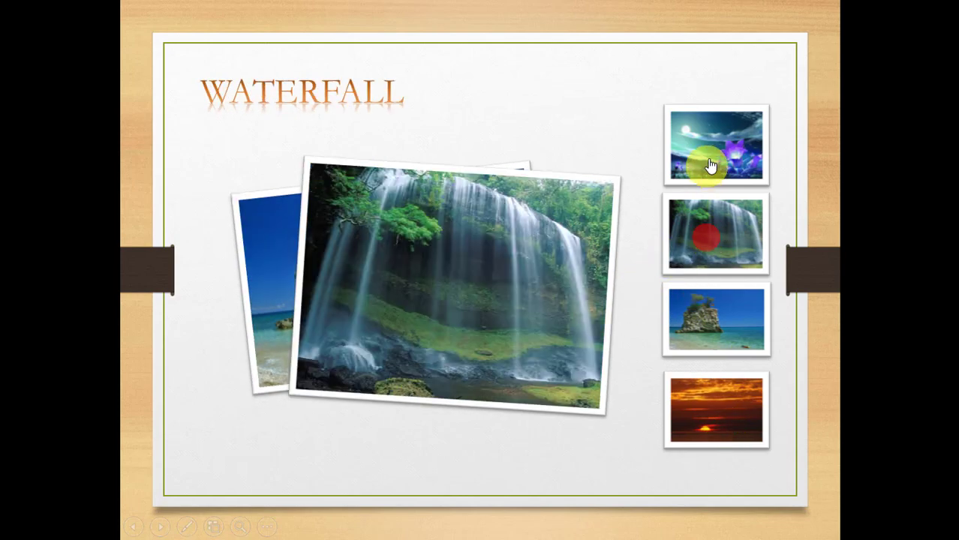
left_click(711, 150)
left_click(709, 270)
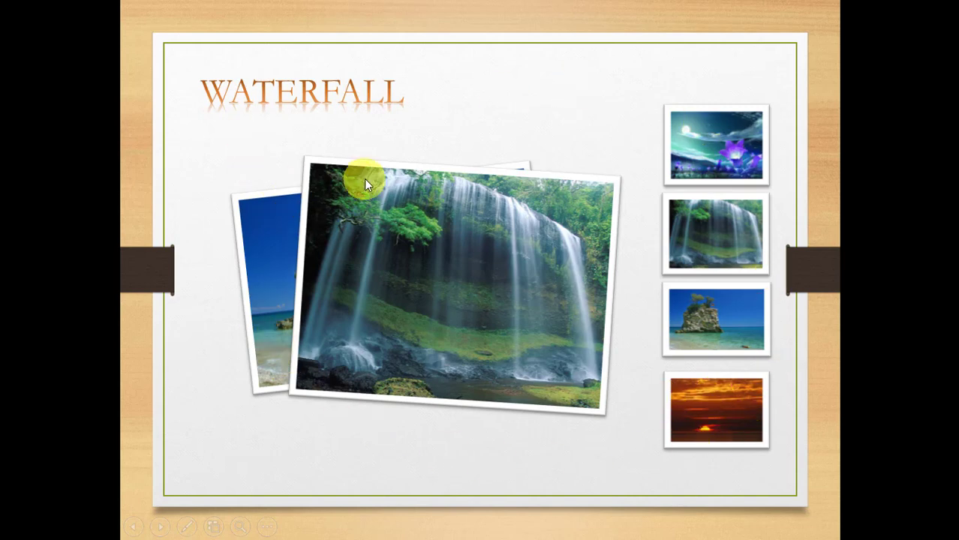
left_click(712, 398)
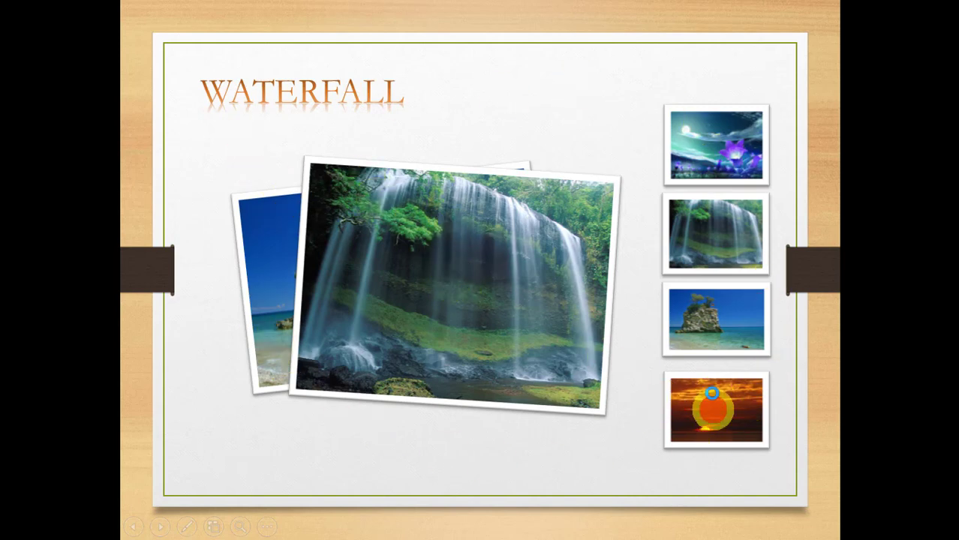
left_click(699, 314)
left_click(710, 234)
left_click(716, 180)
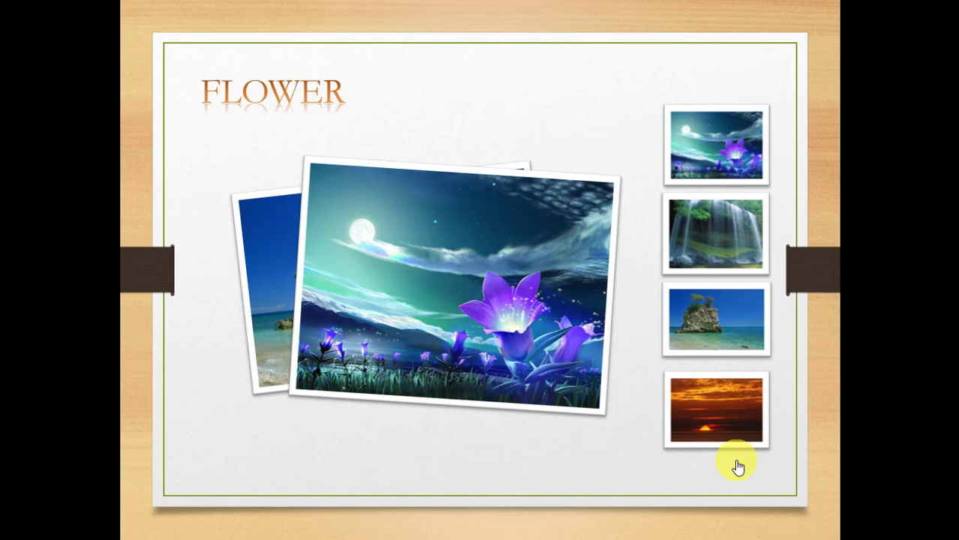
key("Escape")
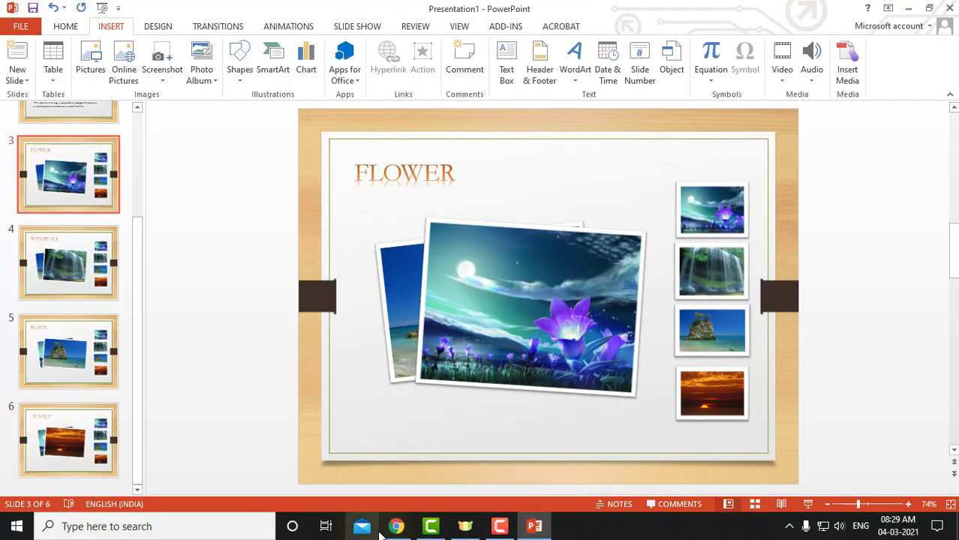
left_click(396, 526)
scroll(343, 346, "down", 3)
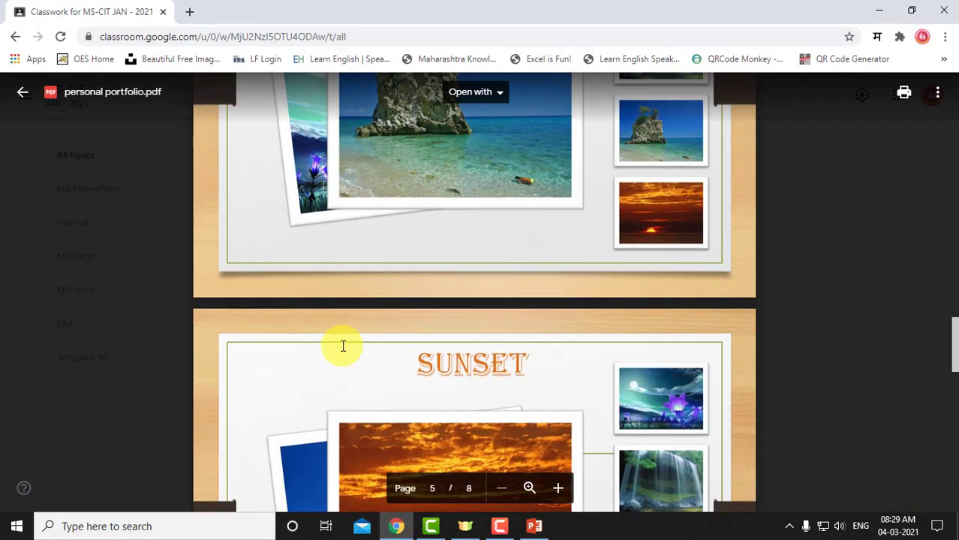
scroll(343, 344, "down", 2)
scroll(343, 344, "down", 5)
scroll(338, 343, "down", 1)
mouse_move(418, 188)
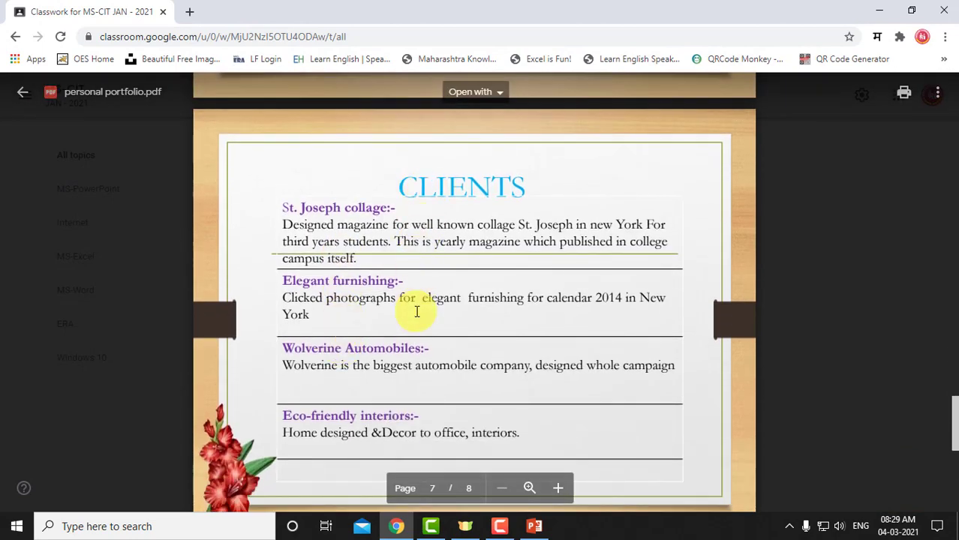
scroll(417, 309, "down", 2)
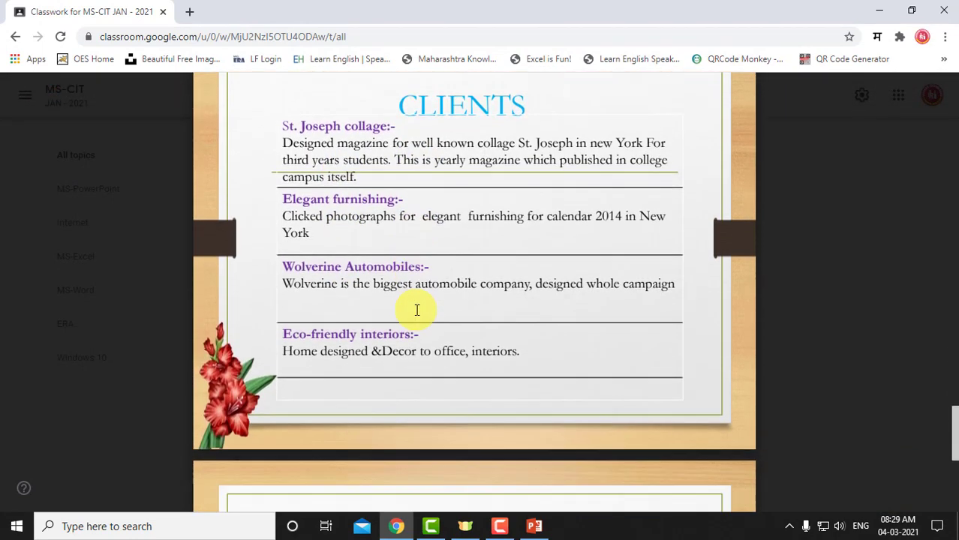
scroll(417, 310, "down", 5)
scroll(417, 309, "down", 1)
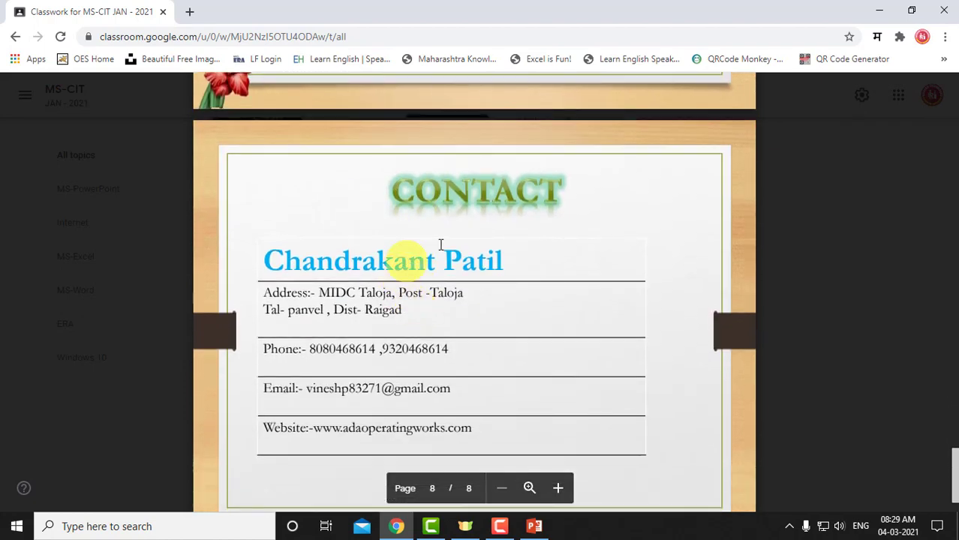
mouse_move(456, 456)
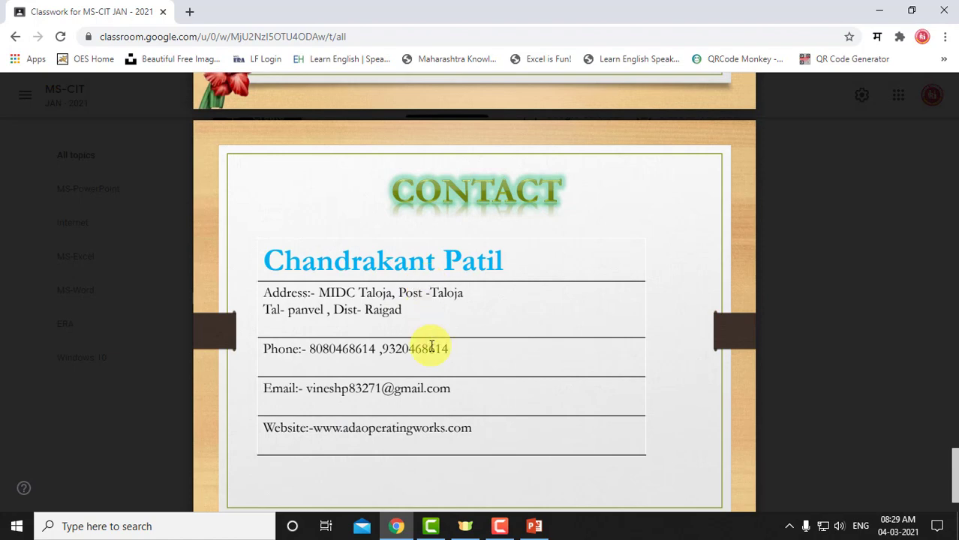
left_click(533, 528)
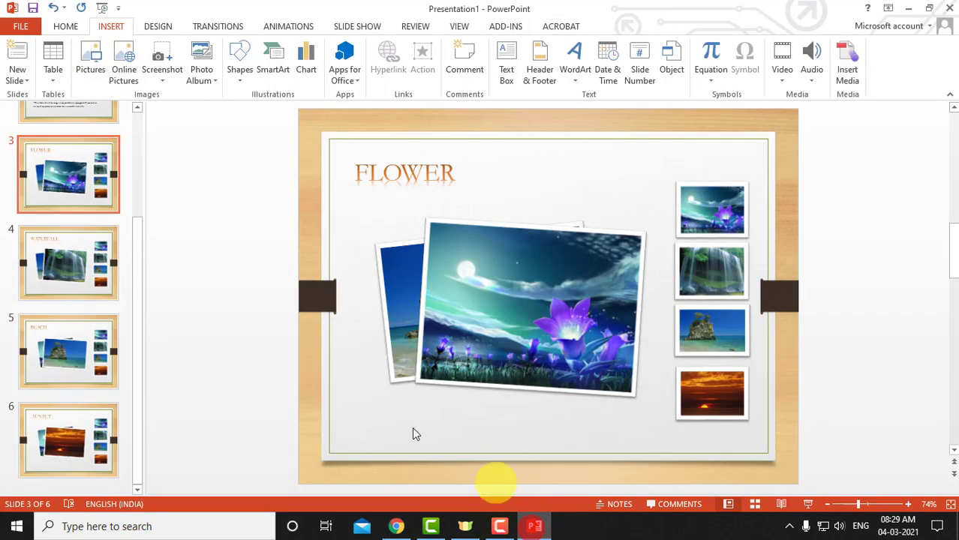